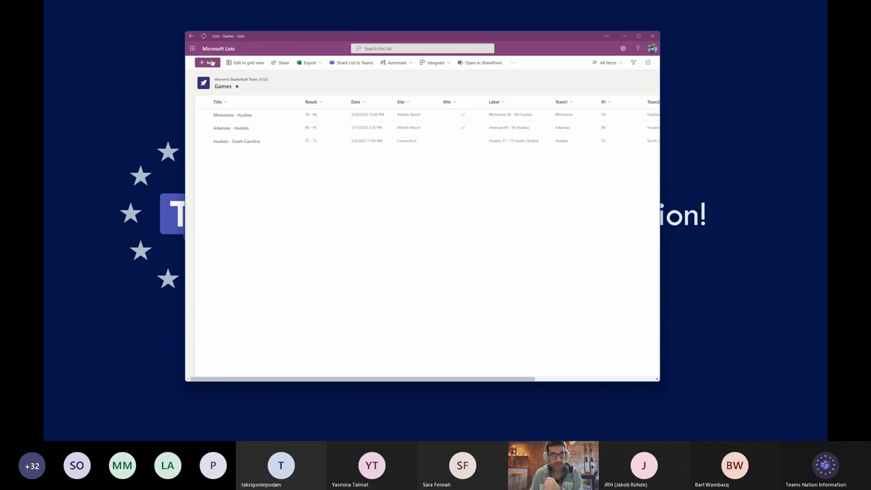
- Review the empty new item form of the Games list, and open the Minnesota - Huskies item to view its calculated fields
{"action": "left_click", "coordinate": [211, 62]}
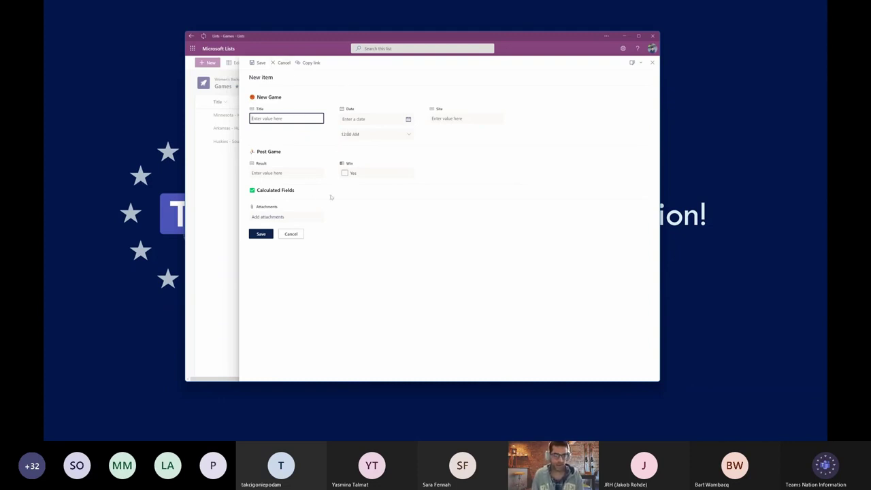
{"action": "left_click", "coordinate": [651, 62]}
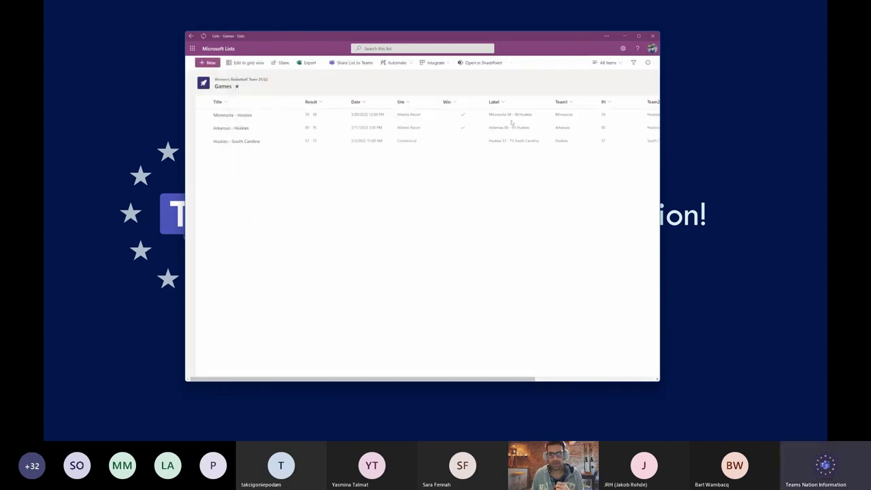
{"action": "left_click", "coordinate": [231, 115]}
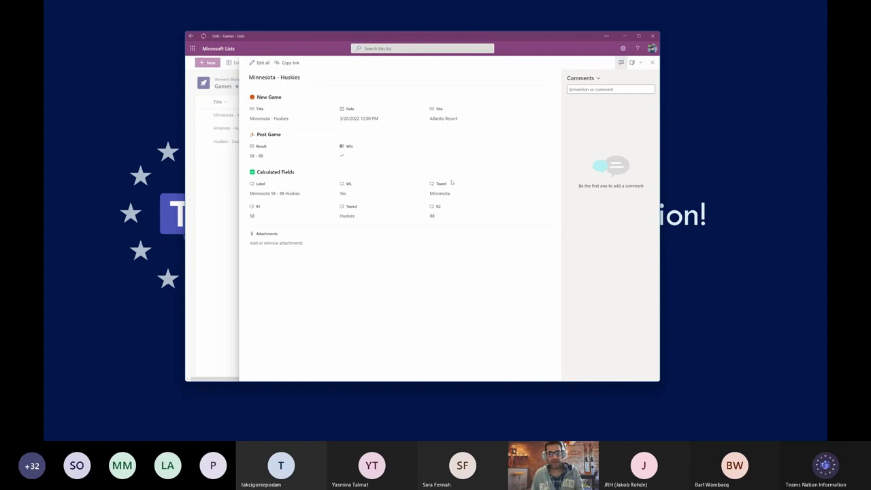
{"action": "left_click", "coordinate": [293, 218]}
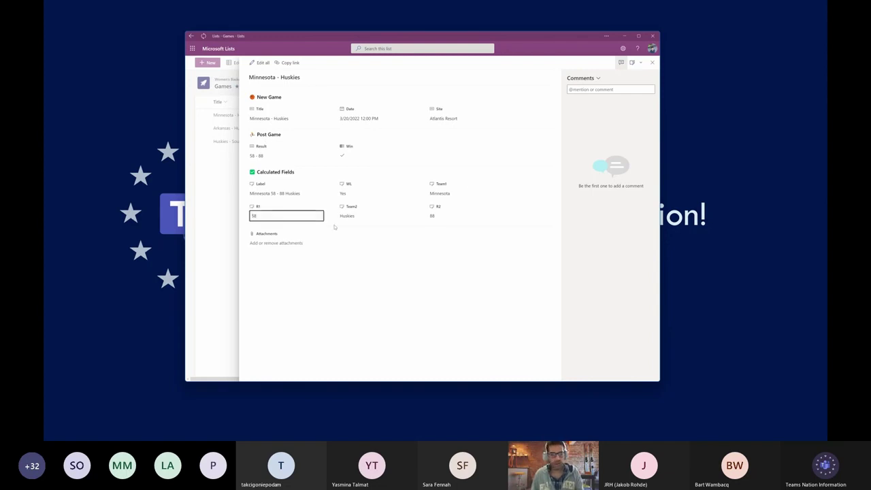
{"action": "left_click", "coordinate": [379, 218]}
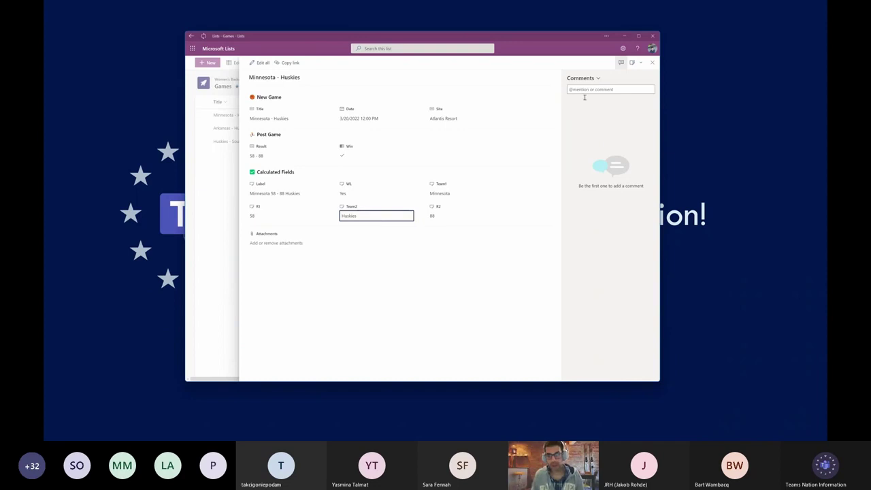
- Inspect the JSON formatting code for the Body of the item form layout, and leave it without saving
{"action": "left_click", "coordinate": [640, 62]}
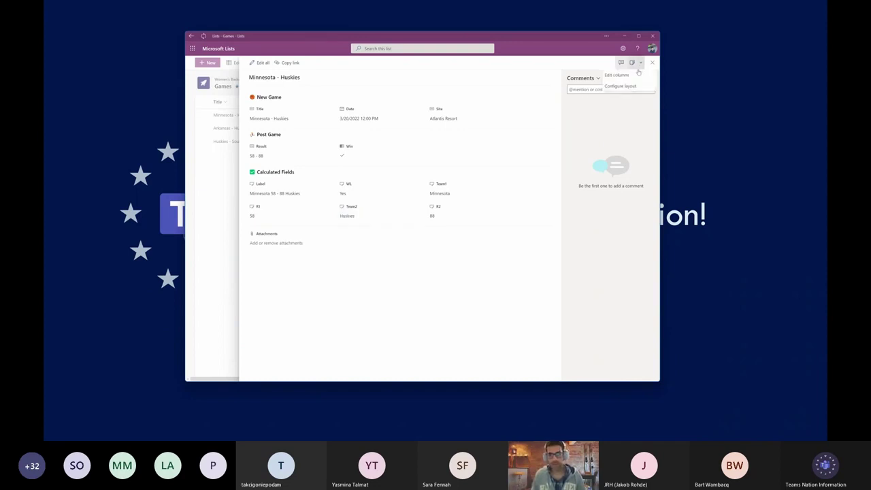
{"action": "left_click", "coordinate": [635, 86]}
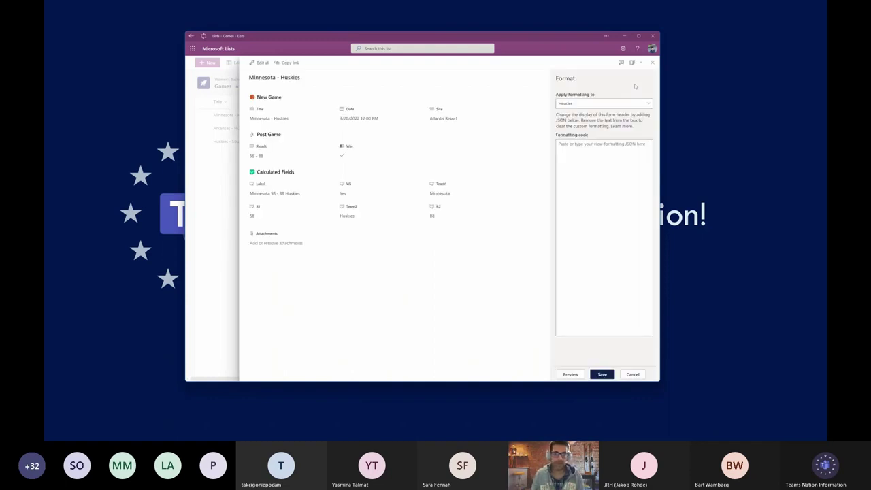
{"action": "left_click", "coordinate": [629, 106]}
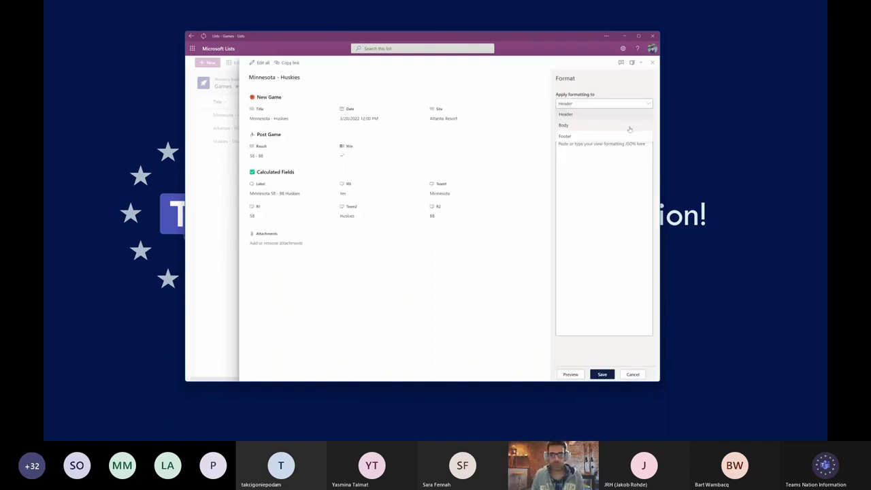
{"action": "left_click", "coordinate": [630, 127]}
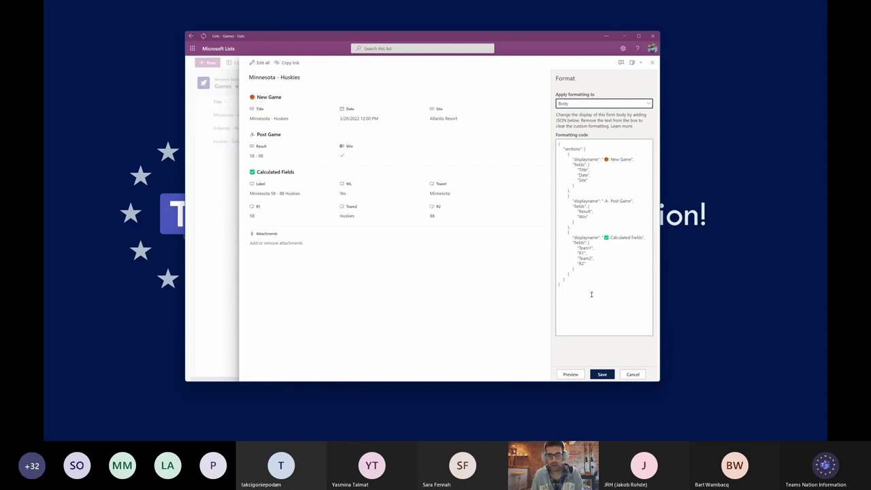
{"action": "left_click", "coordinate": [634, 375]}
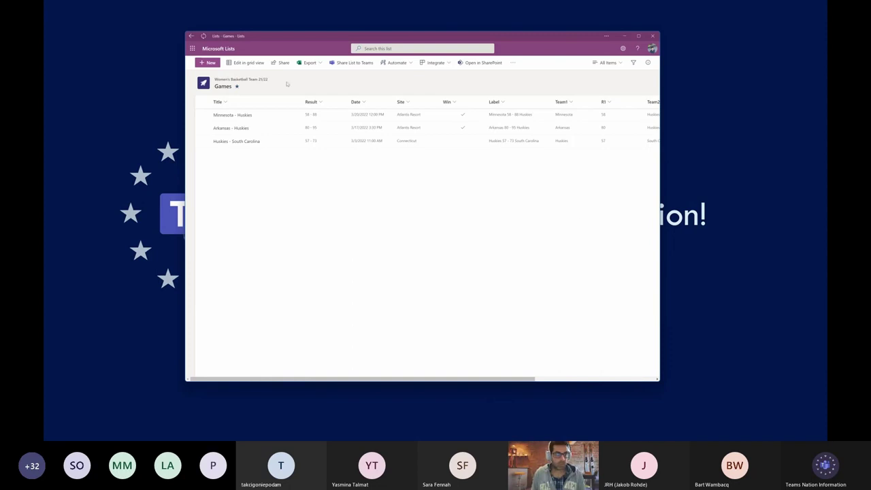
- Open the Stats list from the lists home page and examine its player, statistics and game columns across the full width
{"action": "left_click", "coordinate": [223, 53]}
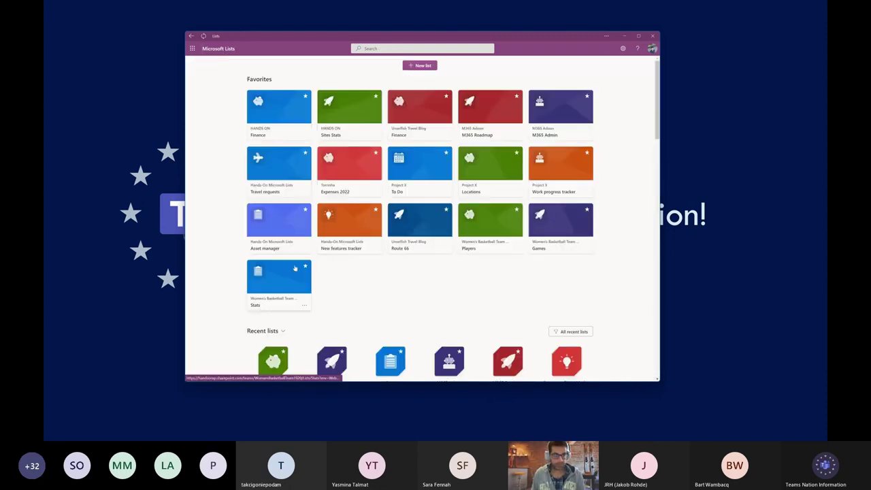
{"action": "left_click", "coordinate": [295, 268]}
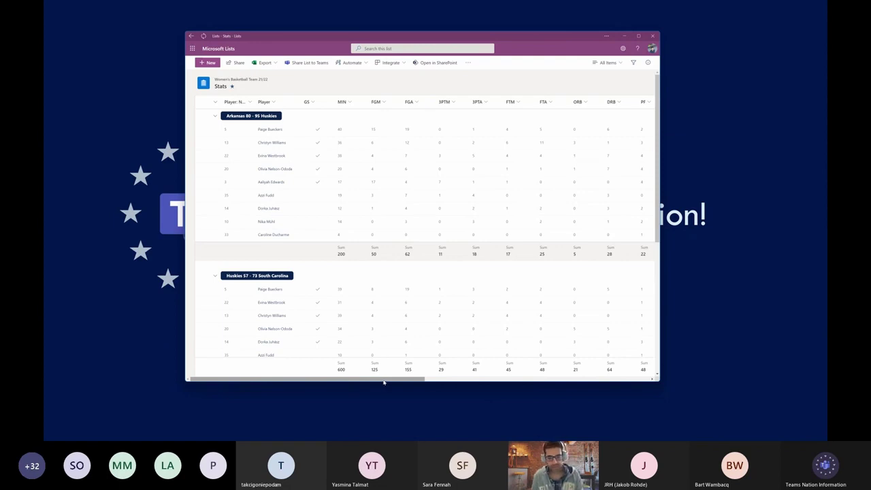
{"action": "left_click_drag", "start_coordinate": [383, 380], "coordinate": [578, 410]}
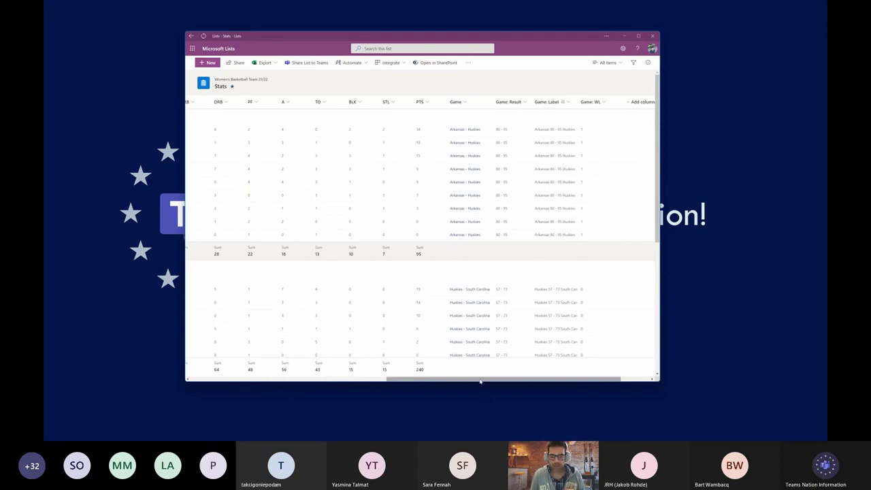
{"action": "left_click_drag", "start_coordinate": [481, 378], "coordinate": [285, 385]}
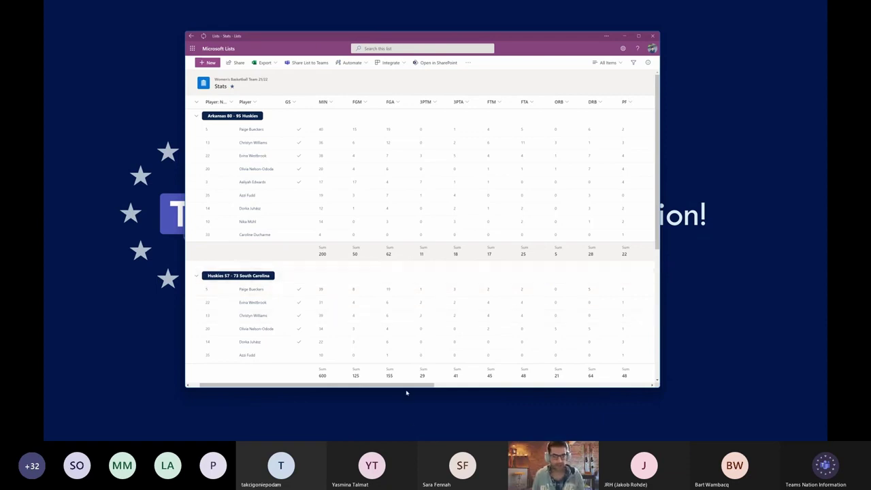
{"action": "left_click_drag", "start_coordinate": [410, 389], "coordinate": [385, 388]}
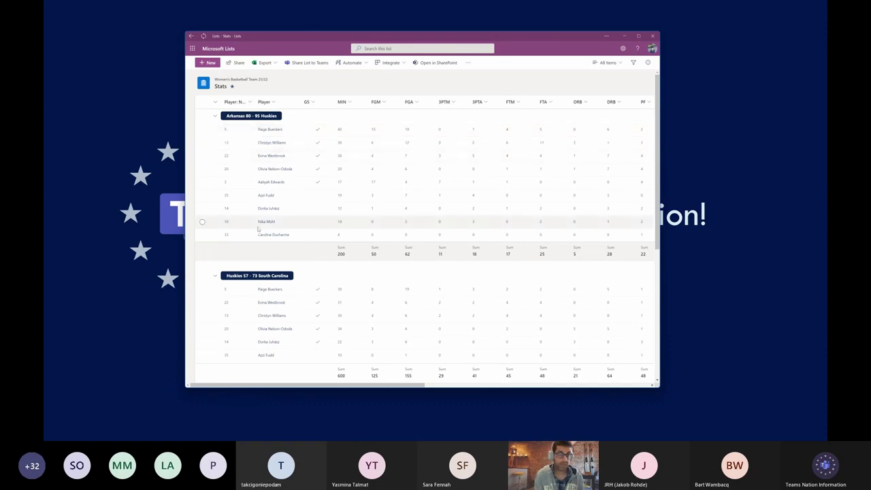
{"action": "left_click_drag", "start_coordinate": [327, 385], "coordinate": [551, 404]}
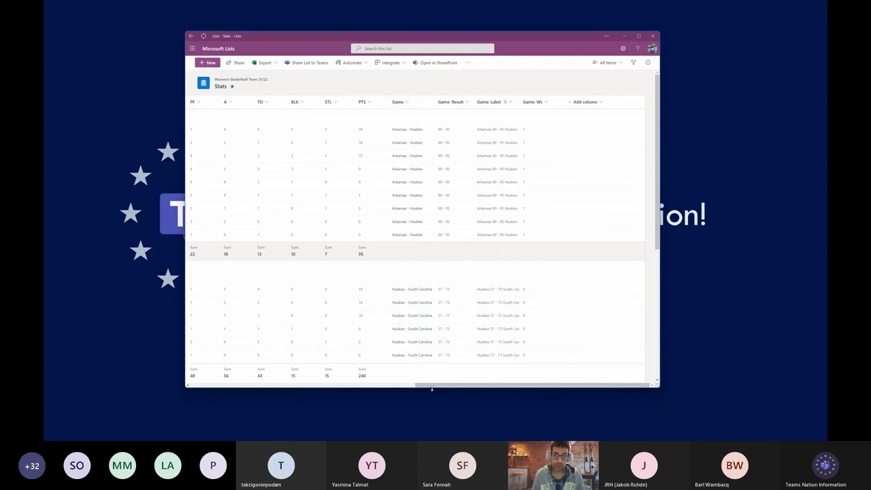
{"action": "left_click_drag", "start_coordinate": [438, 386], "coordinate": [174, 367]}
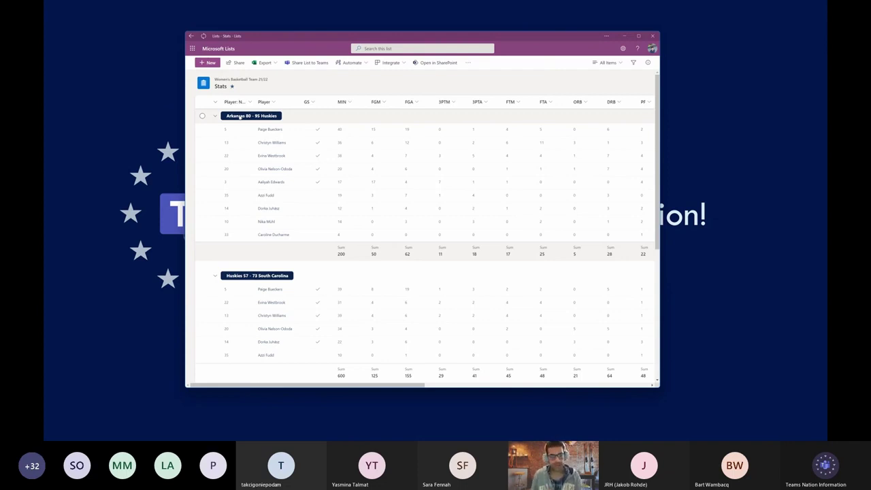
{"action": "left_click_drag", "start_coordinate": [303, 382], "coordinate": [468, 395]}
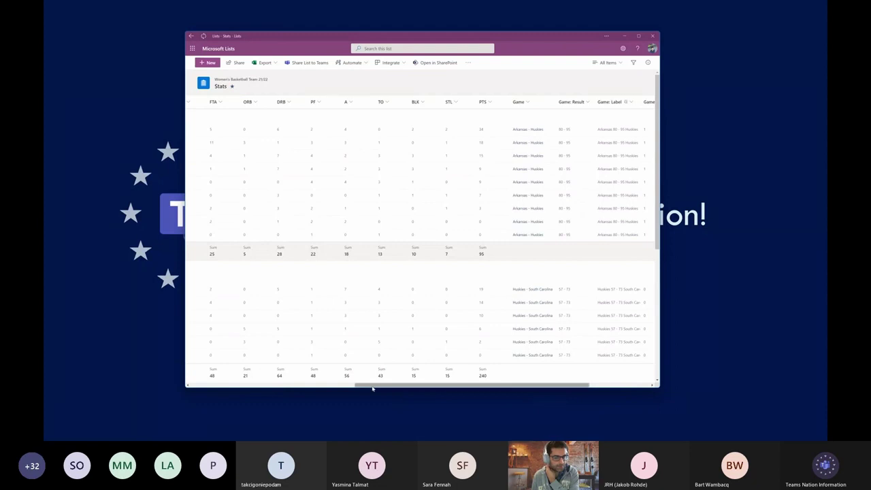
{"action": "left_click_drag", "start_coordinate": [373, 385], "coordinate": [364, 384]}
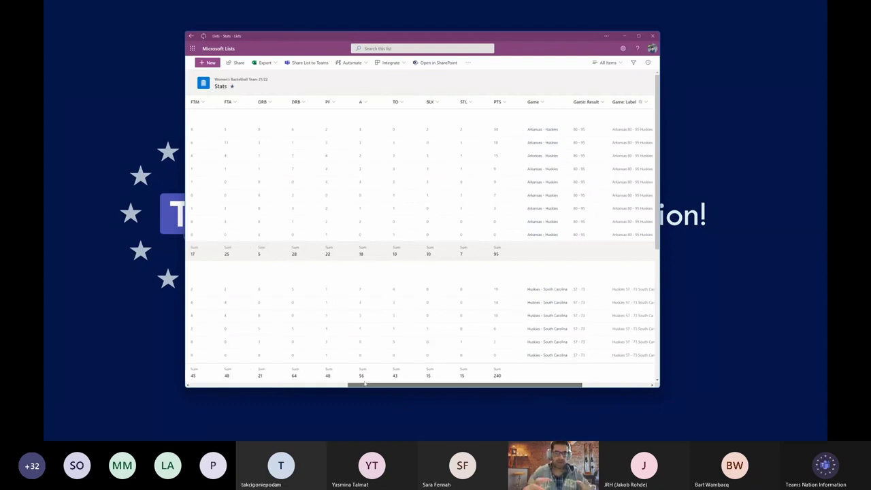
{"action": "left_click_drag", "start_coordinate": [364, 384], "coordinate": [215, 376]}
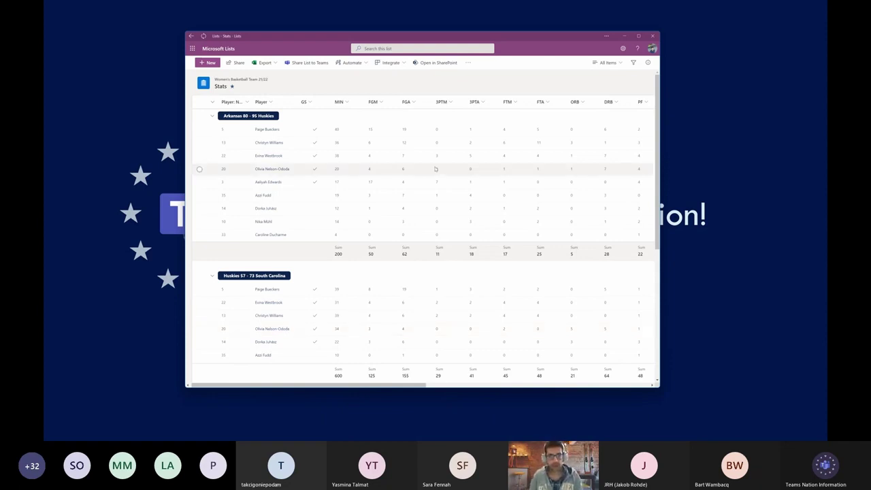
- Remove the grouping by Game: Label from the Stats list and look over the ungrouped player rows
{"action": "left_click_drag", "start_coordinate": [391, 385], "coordinate": [577, 404]}
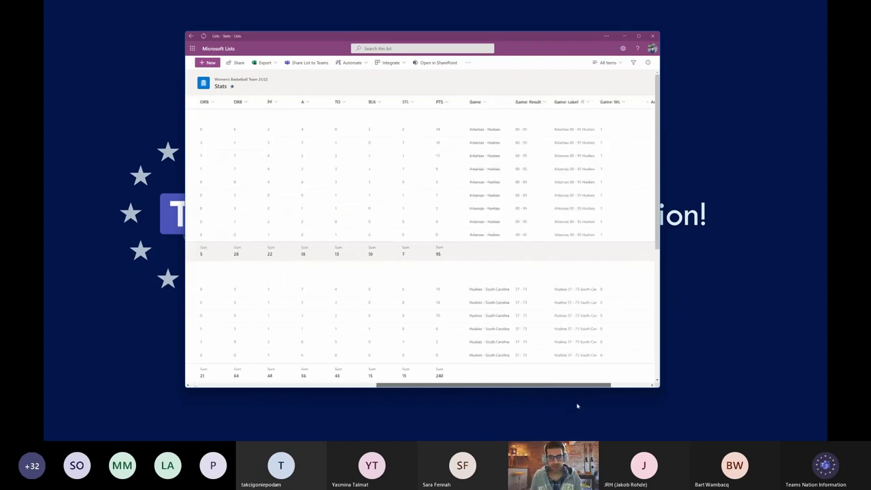
{"action": "left_click", "coordinate": [586, 103]}
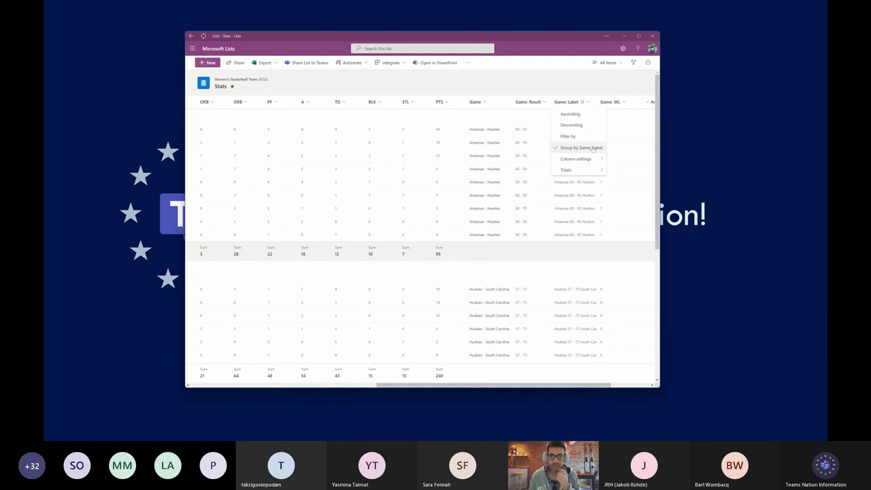
{"action": "left_click", "coordinate": [595, 148]}
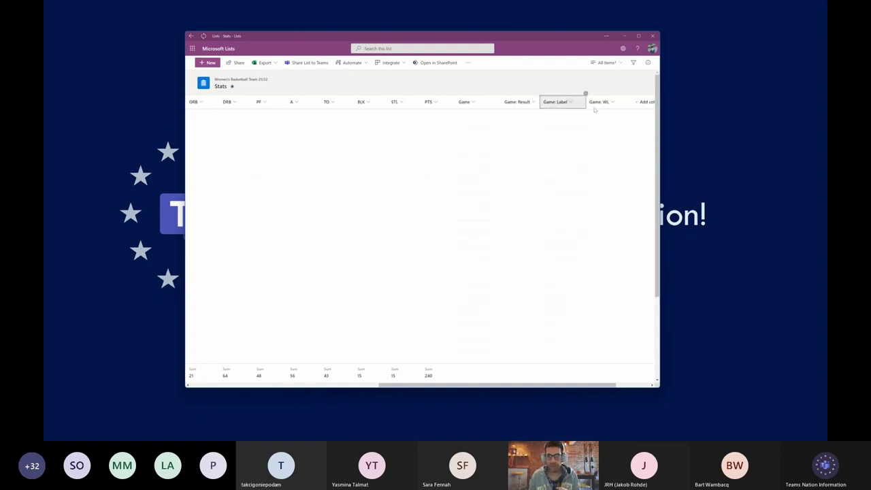
{"action": "left_click_drag", "start_coordinate": [426, 386], "coordinate": [237, 387]}
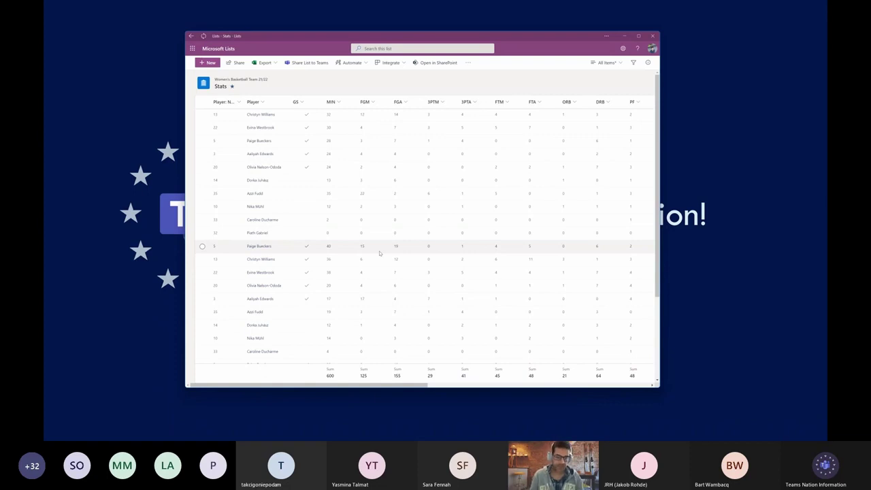
- Group the Stats list by the Game: Label column again
{"action": "left_click_drag", "start_coordinate": [372, 386], "coordinate": [594, 410]}
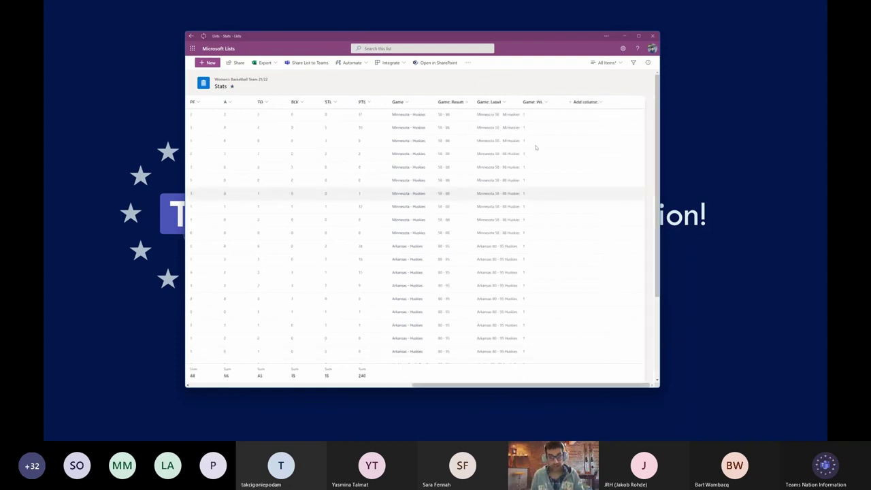
{"action": "left_click", "coordinate": [507, 102]}
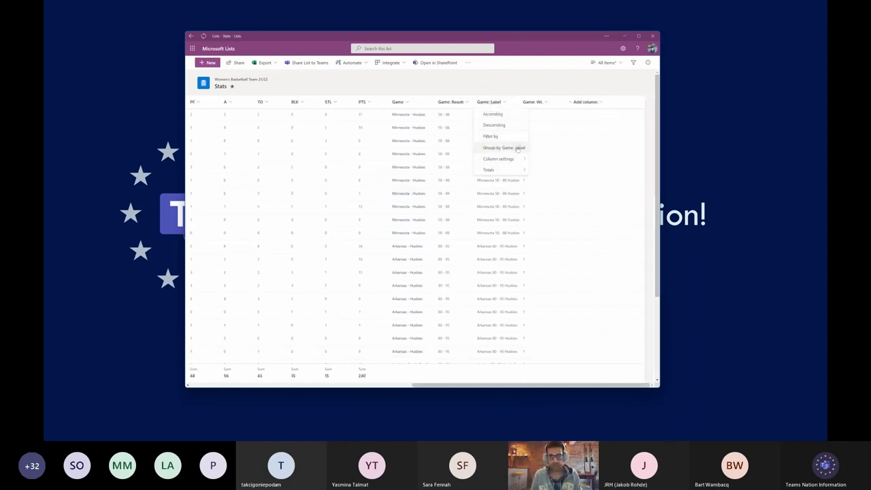
{"action": "left_click", "coordinate": [517, 148]}
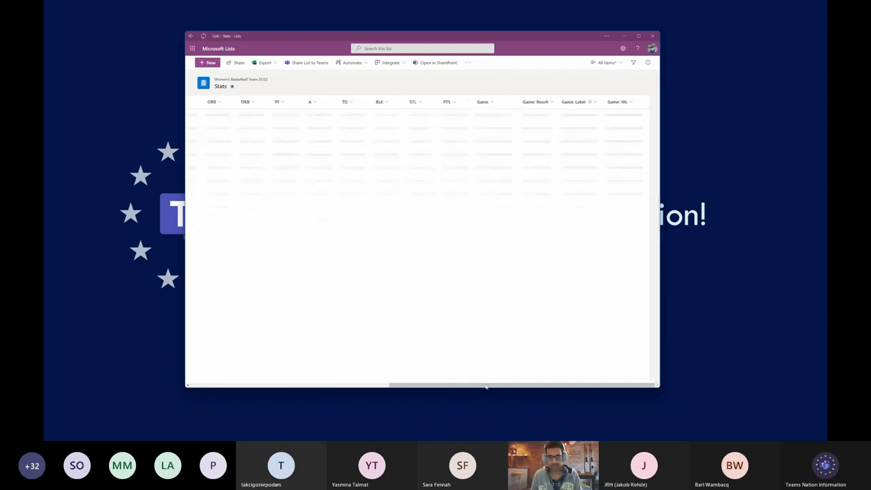
{"action": "left_click_drag", "start_coordinate": [474, 386], "coordinate": [306, 386]}
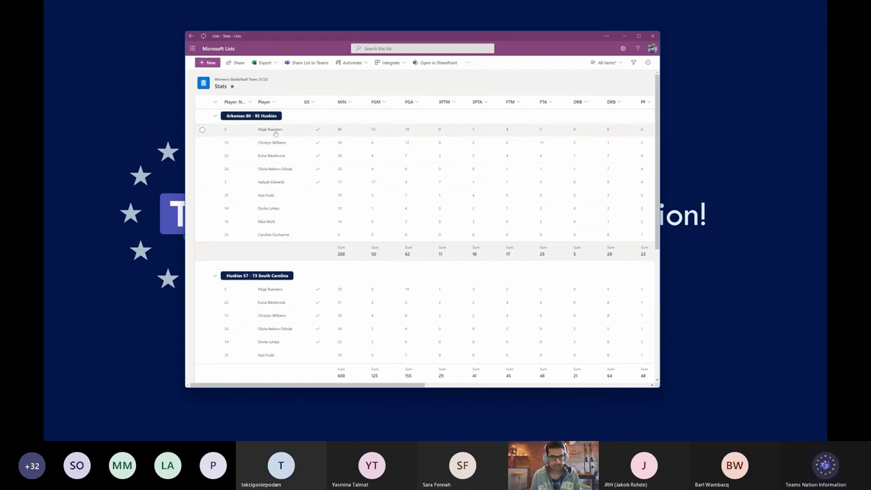
- Collapse the Arkansas, South Carolina and Minnesota game groups, and expand all three again
{"action": "left_click", "coordinate": [215, 117]}
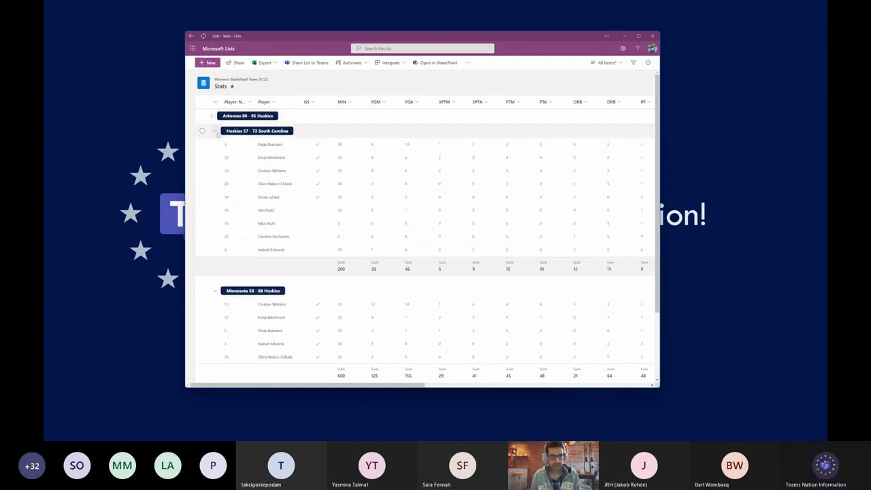
{"action": "left_click", "coordinate": [214, 131]}
{"action": "left_click", "coordinate": [214, 147]}
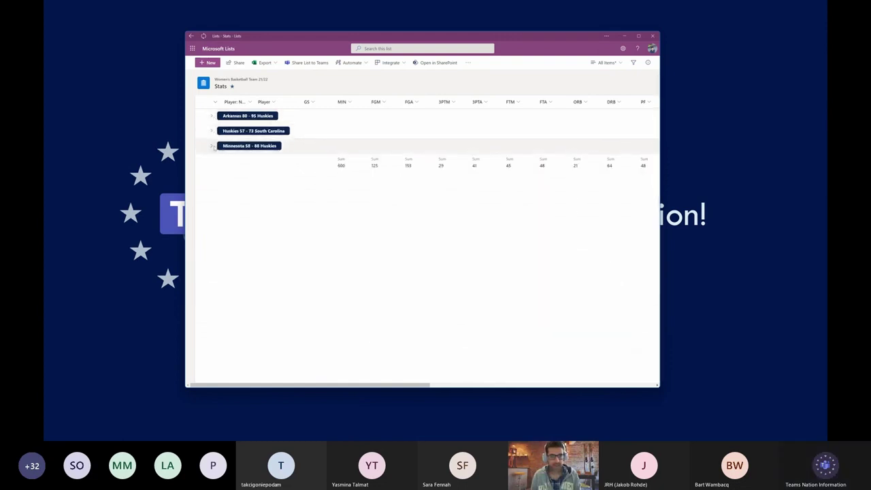
{"action": "left_click", "coordinate": [213, 146]}
{"action": "left_click", "coordinate": [212, 131]}
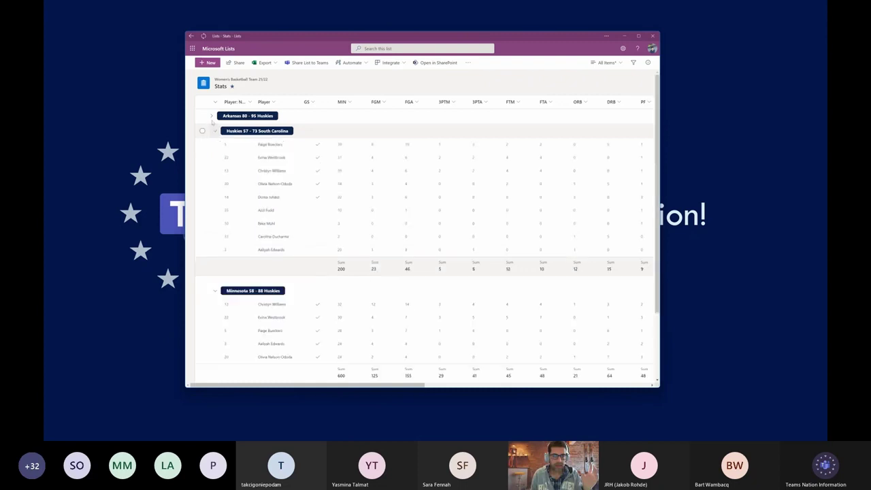
{"action": "left_click", "coordinate": [212, 117]}
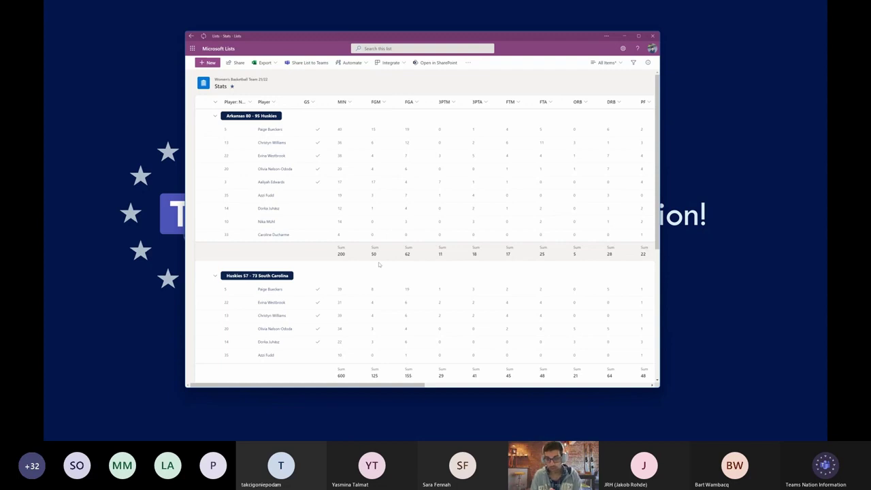
- View the available Totals options for the FTA column, and leave its setting as it is
{"action": "left_click_drag", "start_coordinate": [380, 385], "coordinate": [442, 388]}
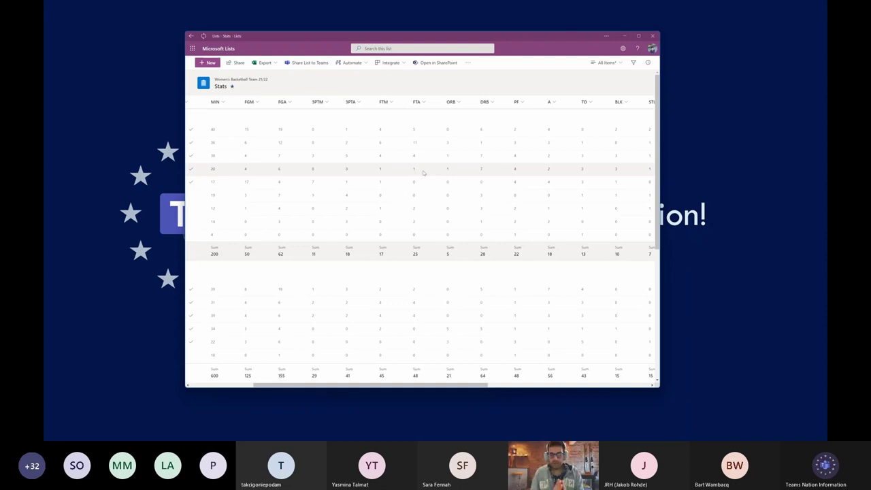
{"action": "left_click", "coordinate": [419, 102]}
{"action": "mouse_move", "coordinate": [454, 170]}
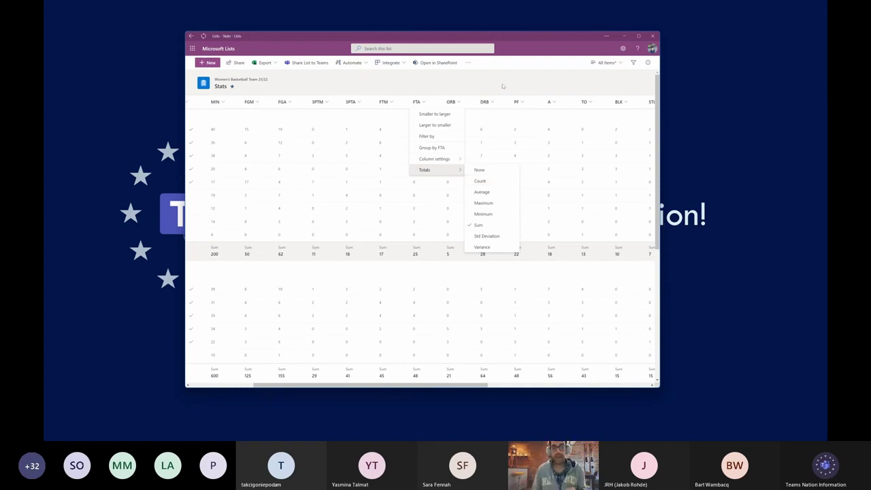
{"action": "left_click", "coordinate": [503, 86]}
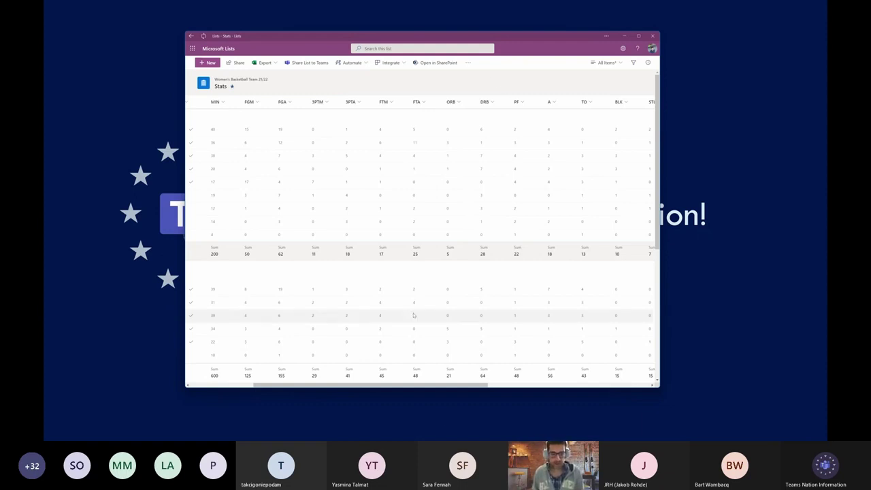
- Collapse the Arkansas, South Carolina and Minnesota game groups in the Stats list
{"action": "scroll", "coordinate": [405, 313], "scroll_direction": "down", "scroll_amount": 5}
{"action": "scroll", "coordinate": [406, 313], "scroll_direction": "up", "scroll_amount": 10}
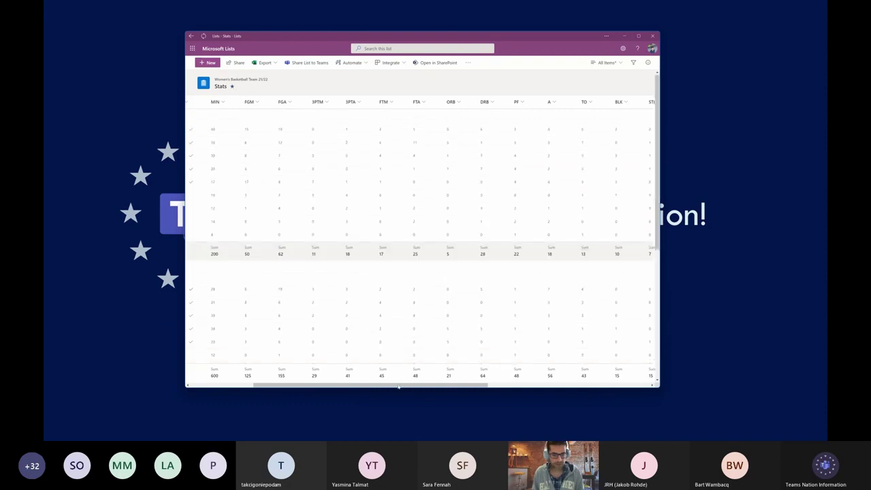
{"action": "scroll", "coordinate": [341, 238], "scroll_direction": "left", "scroll_amount": 5}
{"action": "left_click", "coordinate": [215, 115]}
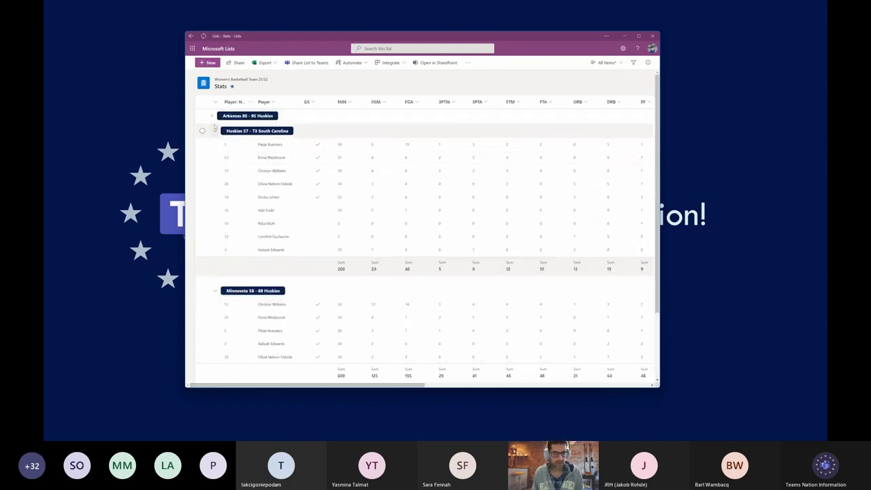
{"action": "left_click", "coordinate": [215, 131]}
{"action": "left_click", "coordinate": [214, 146]}
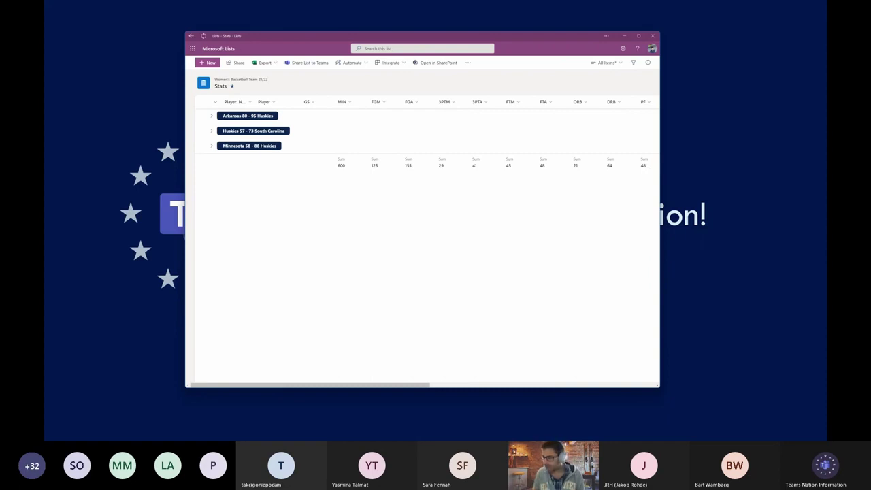
- Switch to Microsoft Teams and open the General channel of the Women's Basketball Team 21/22 team
{"action": "key", "text": "alt+Tab"}
{"action": "left_click_drag", "start_coordinate": [385, 118], "coordinate": [357, 32]}
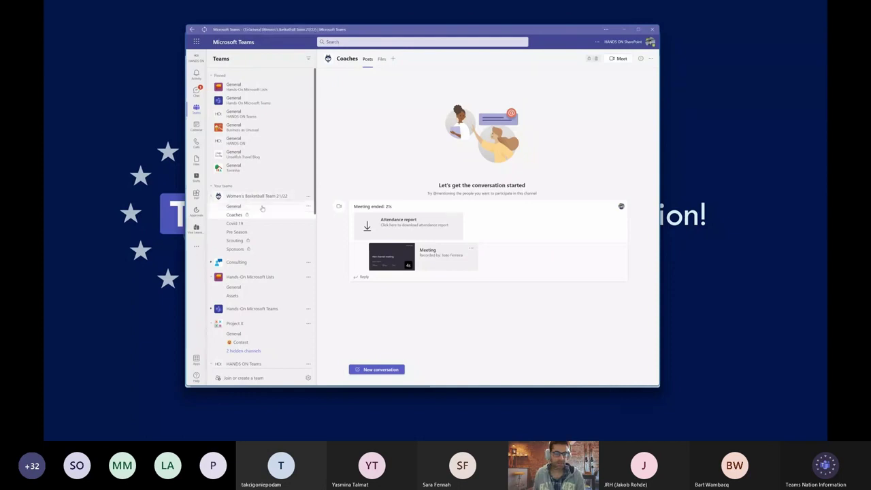
{"action": "left_click", "coordinate": [233, 206]}
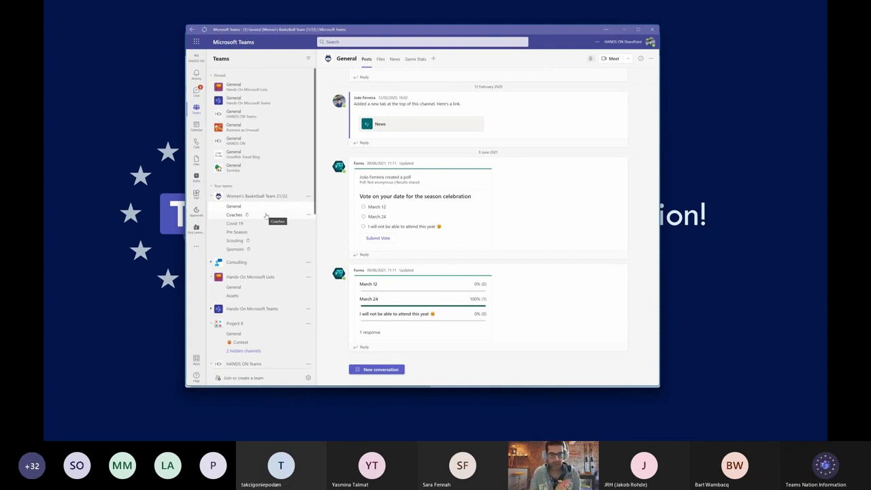
{"action": "left_click", "coordinate": [266, 216]}
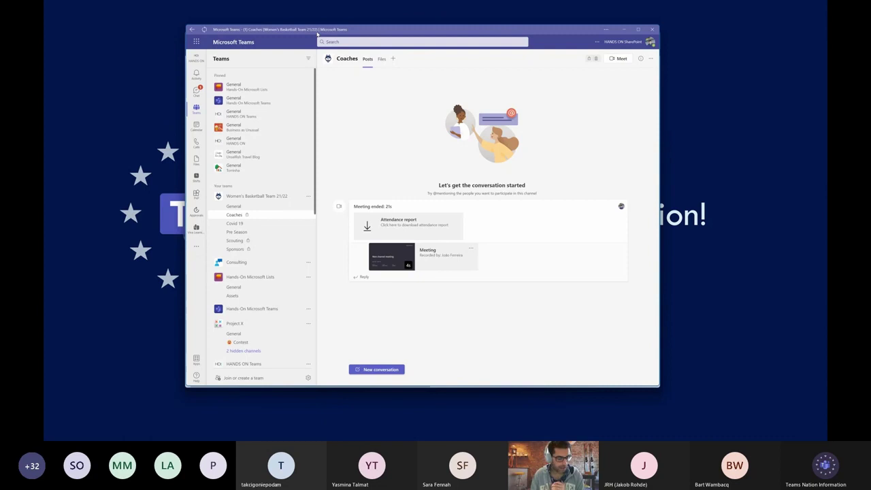
{"action": "left_click", "coordinate": [395, 61]}
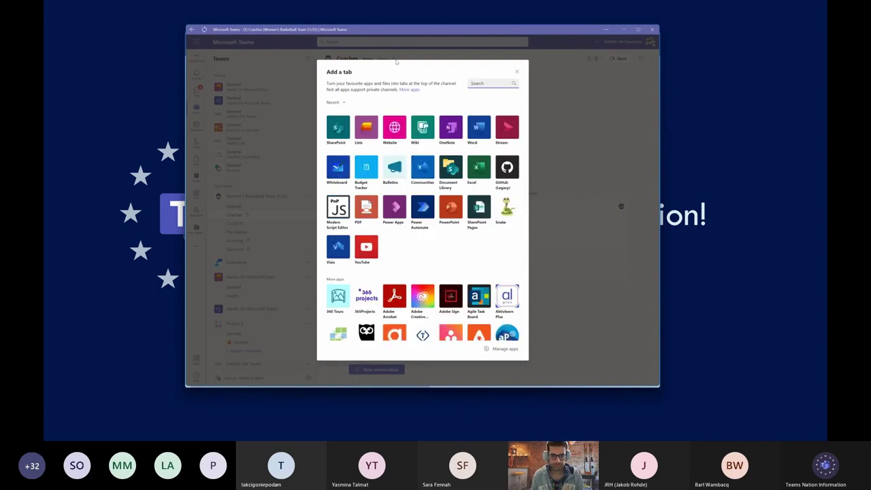
{"action": "key", "text": "Escape"}
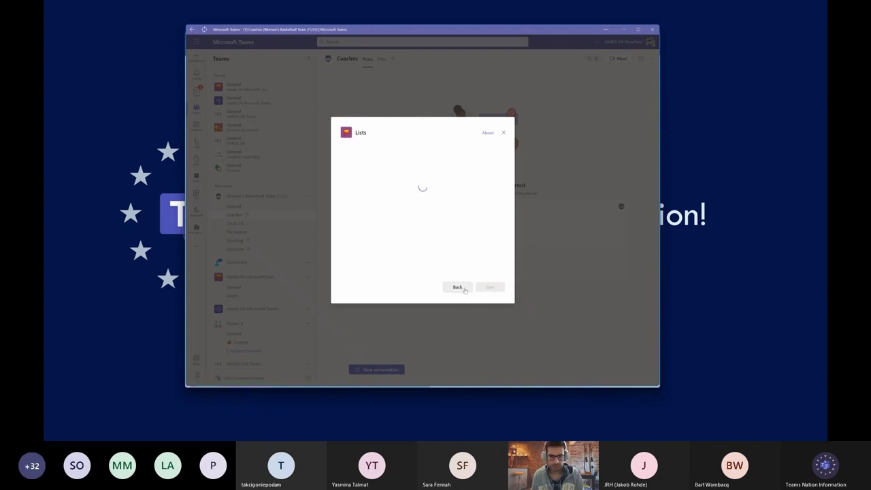
{"action": "left_click", "coordinate": [504, 133]}
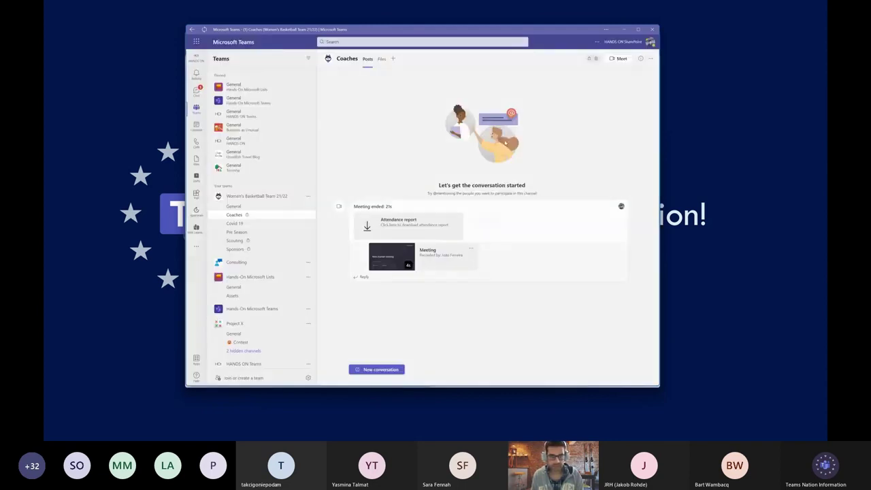
- Add a Lists tab to the basketball team's General channel and connect it to the existing Players list
{"action": "left_click", "coordinate": [262, 207]}
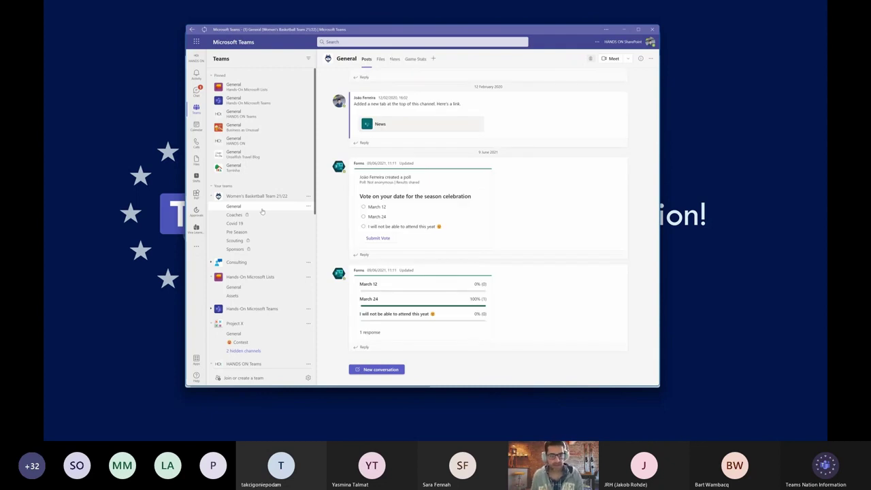
{"action": "left_click", "coordinate": [434, 61]}
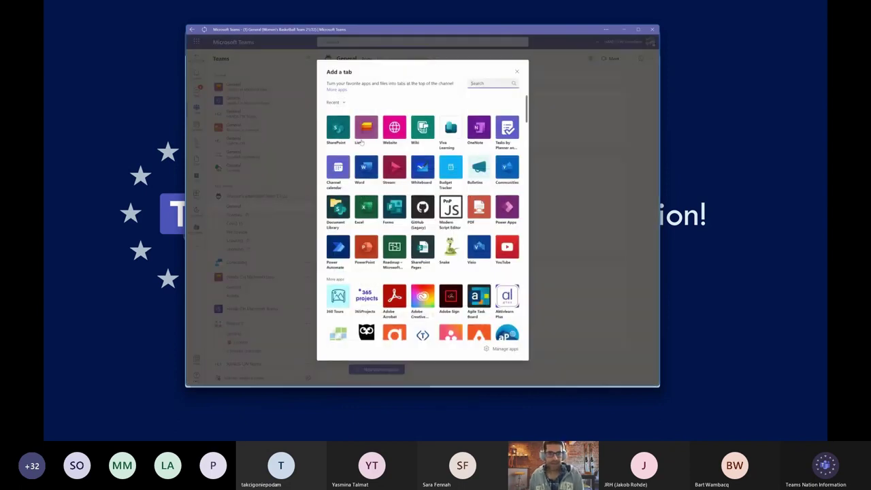
{"action": "key", "text": "Escape"}
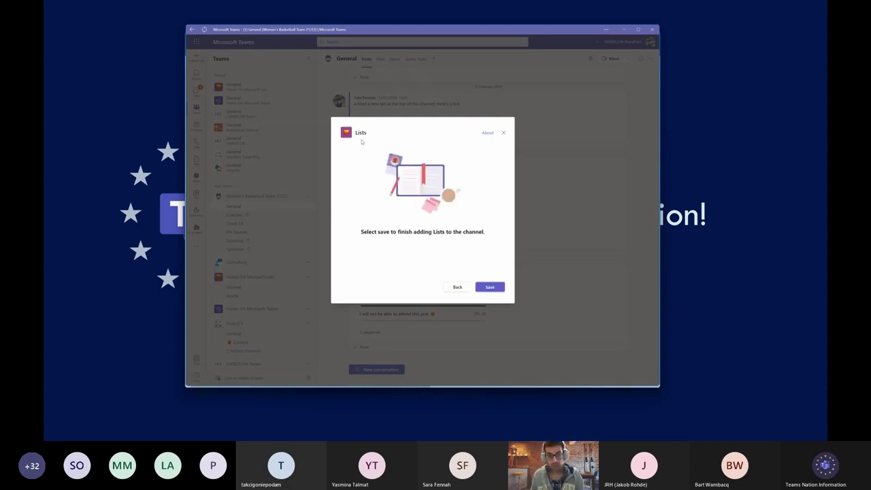
{"action": "left_click", "coordinate": [490, 287]}
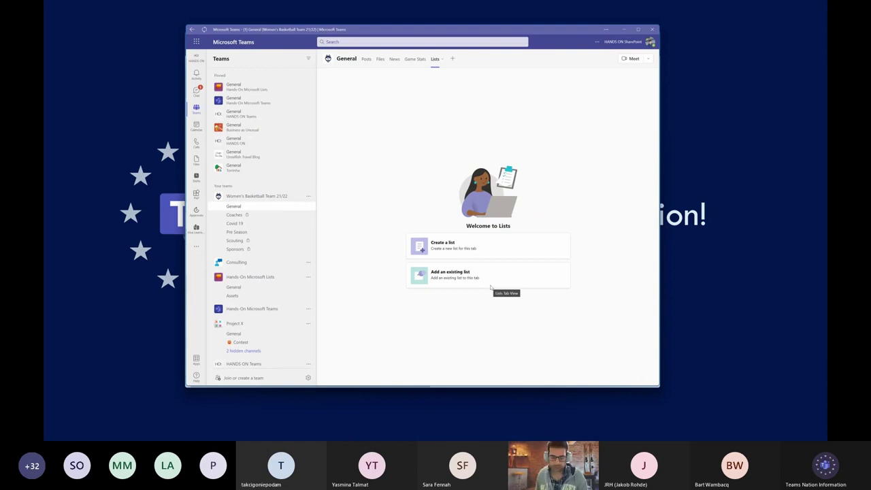
{"action": "left_click", "coordinate": [491, 287]}
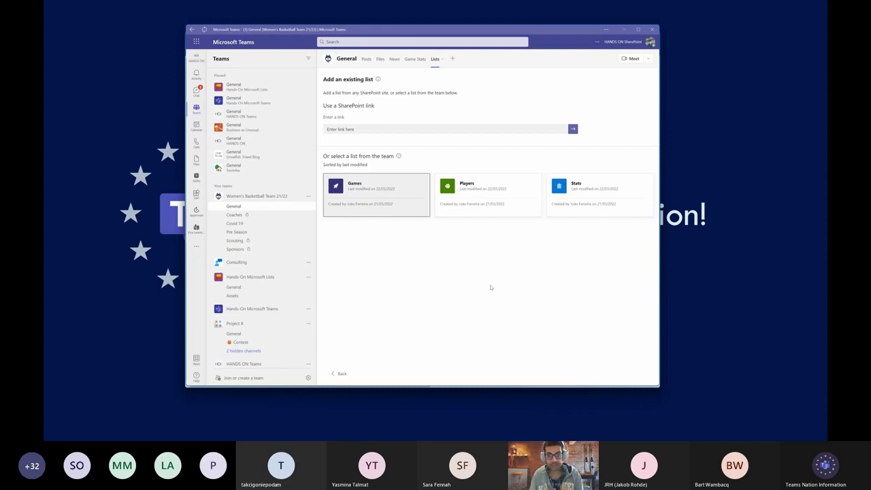
{"action": "left_click", "coordinate": [482, 197]}
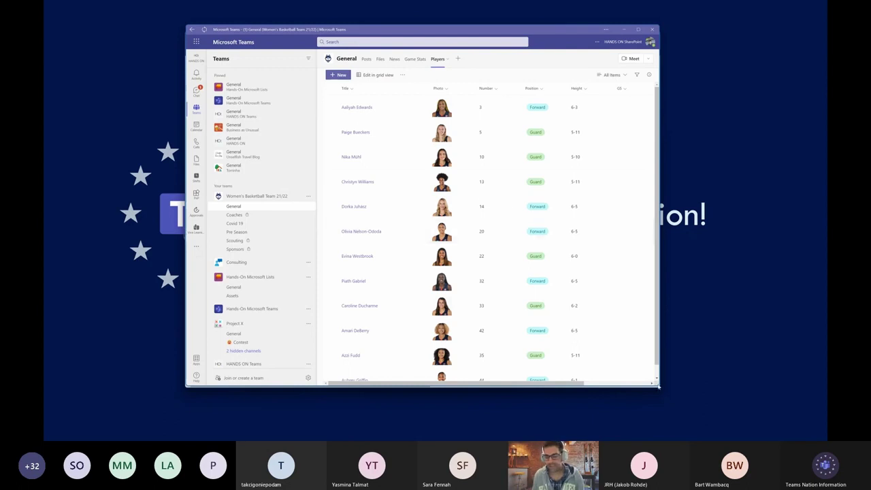
- Enlarge the Teams window, change the Players list to the Gallery layout and look over the view options
{"action": "left_click_drag", "start_coordinate": [659, 385], "coordinate": [755, 405]}
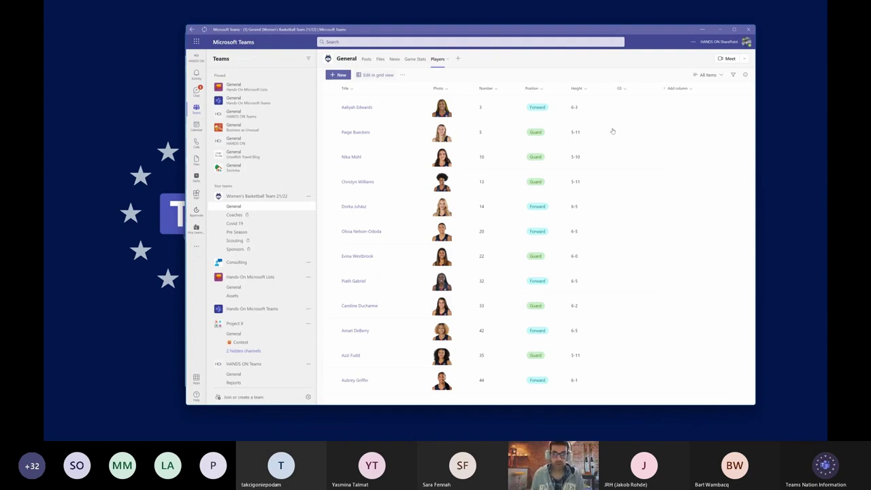
{"action": "left_click", "coordinate": [719, 79]}
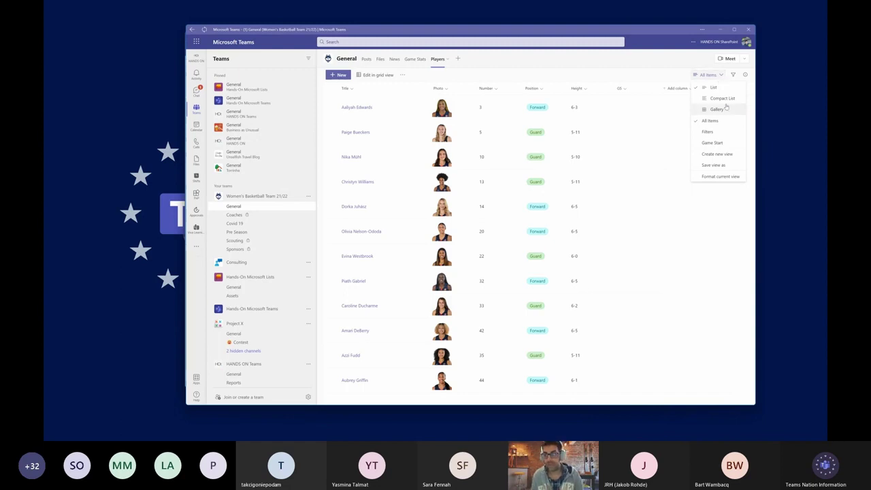
{"action": "left_click", "coordinate": [718, 109]}
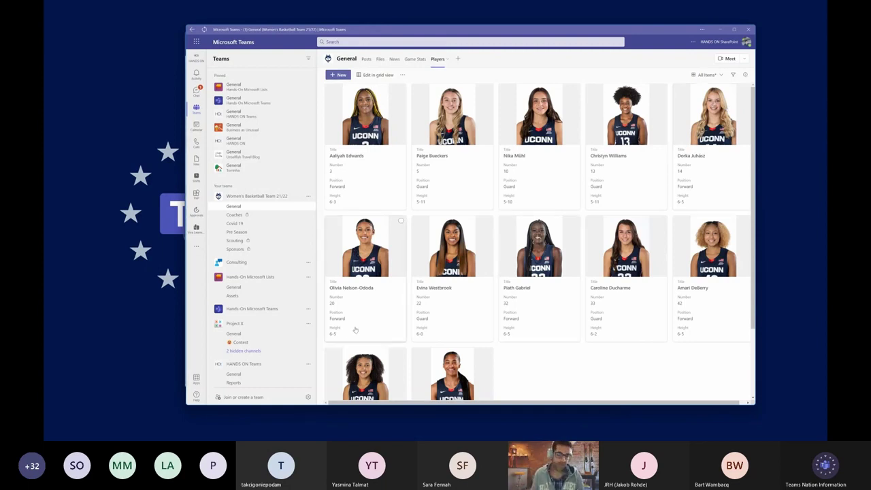
{"action": "left_click", "coordinate": [716, 77]}
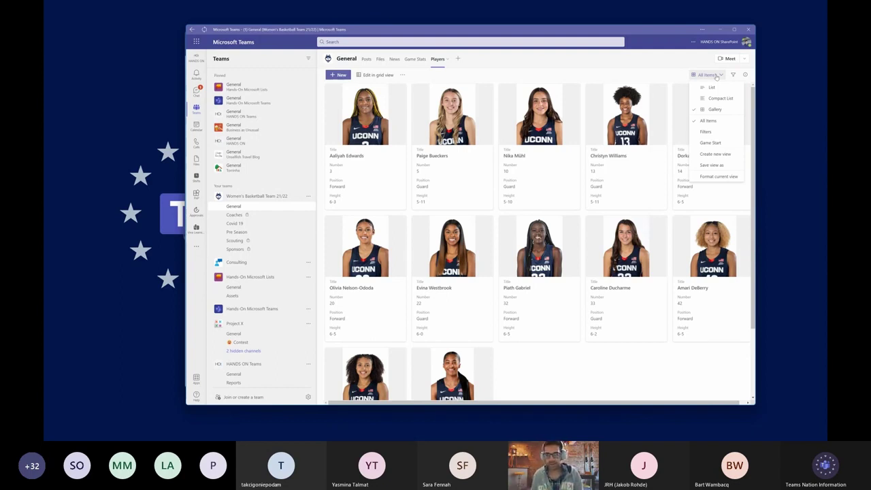
{"action": "left_click", "coordinate": [633, 71]}
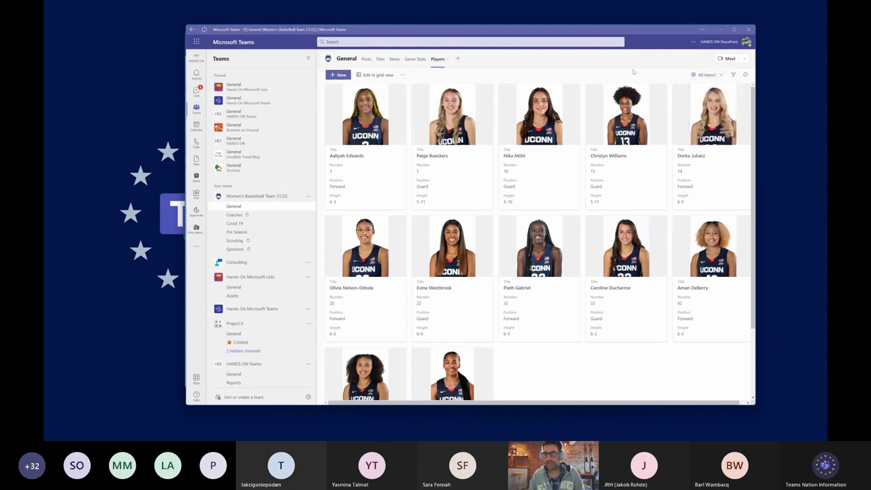
- Filter the Players list by the Forward position, and clear the filter again
{"action": "left_click", "coordinate": [732, 74]}
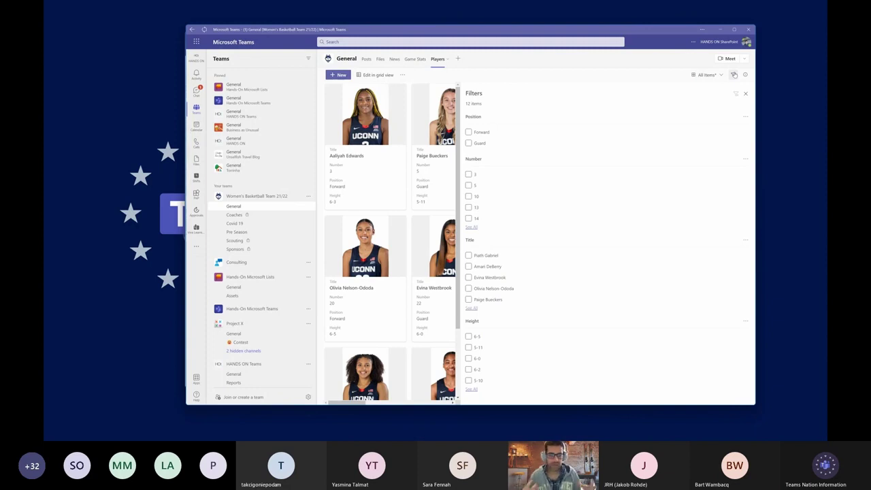
{"action": "left_click", "coordinate": [481, 135]}
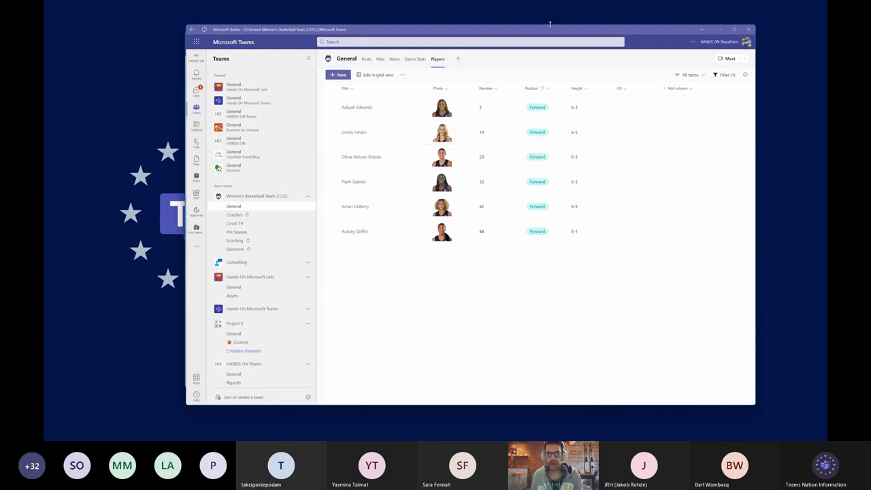
{"action": "left_click", "coordinate": [547, 89]}
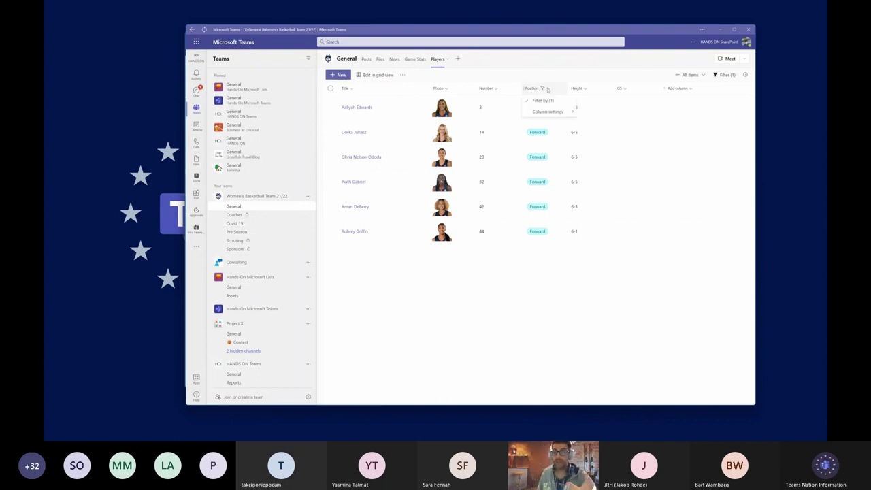
{"action": "left_click", "coordinate": [727, 76]}
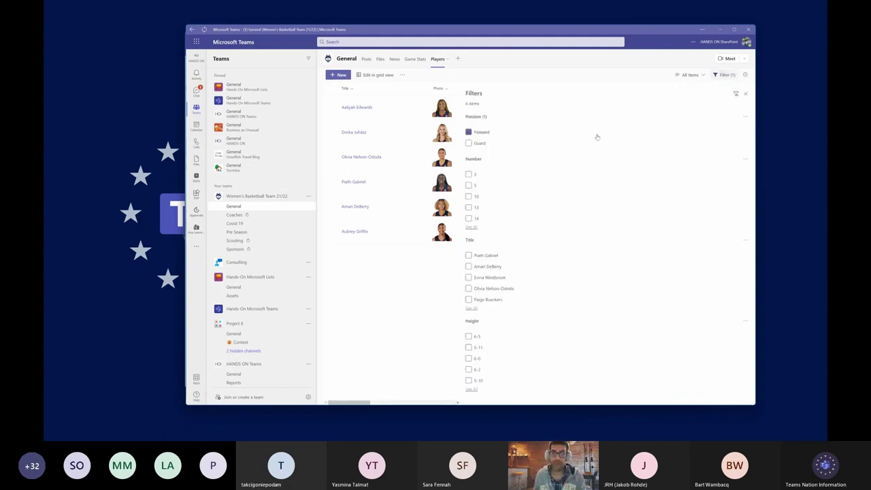
{"action": "left_click", "coordinate": [468, 132]}
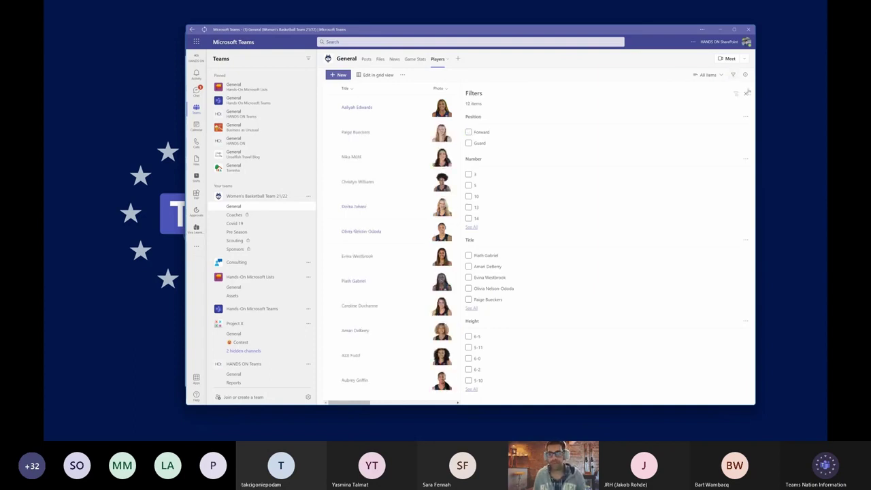
{"action": "left_click", "coordinate": [745, 93]}
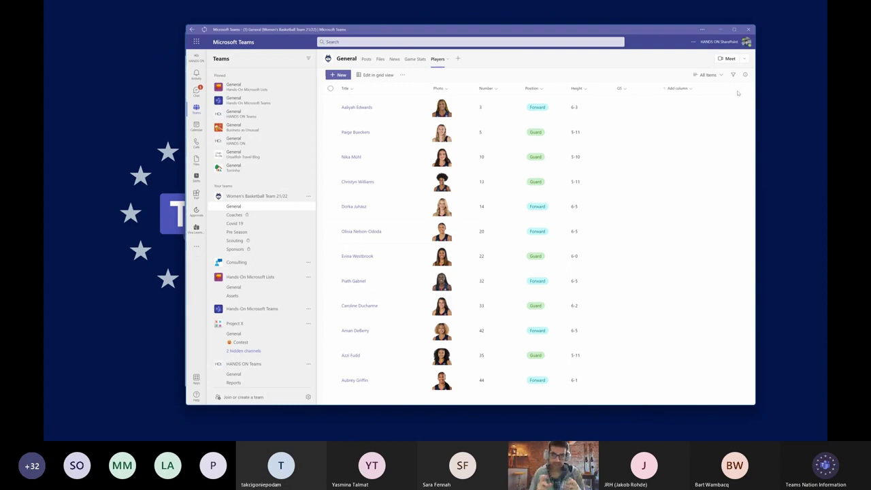
- Set the Players list to the Gallery layout and save it as the All Items view
{"action": "left_click", "coordinate": [713, 76]}
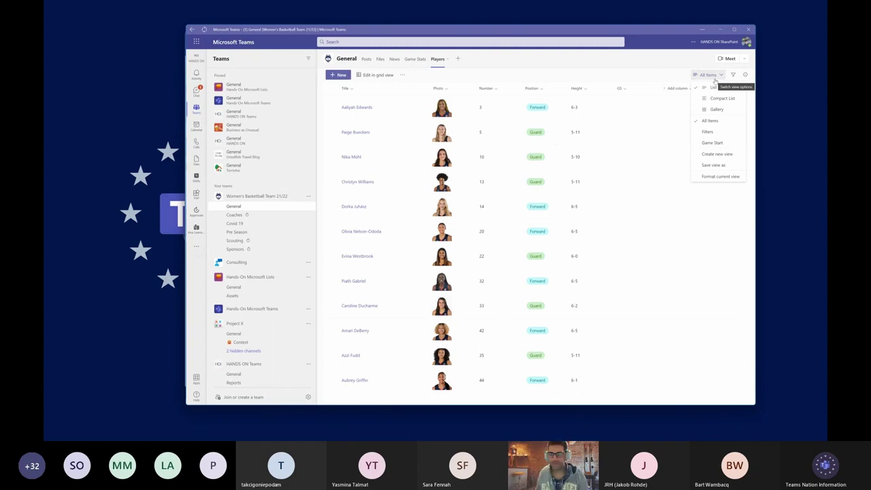
{"action": "left_click", "coordinate": [712, 109]}
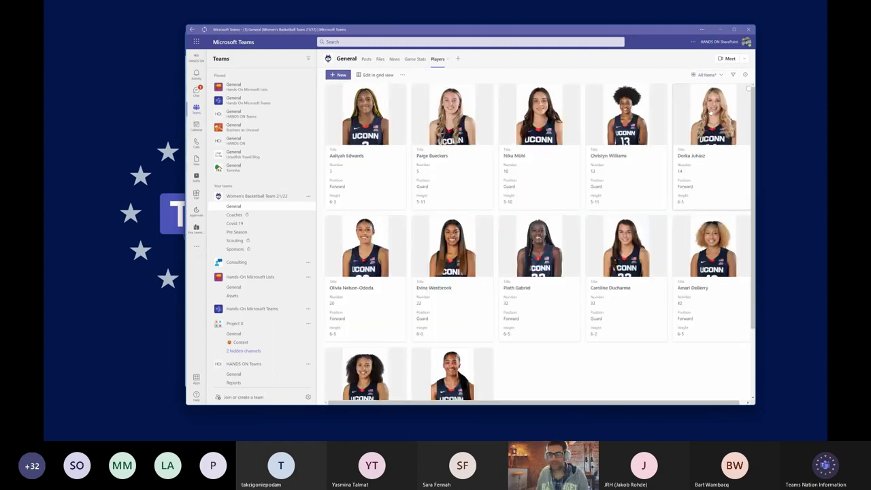
{"action": "left_click", "coordinate": [705, 74]}
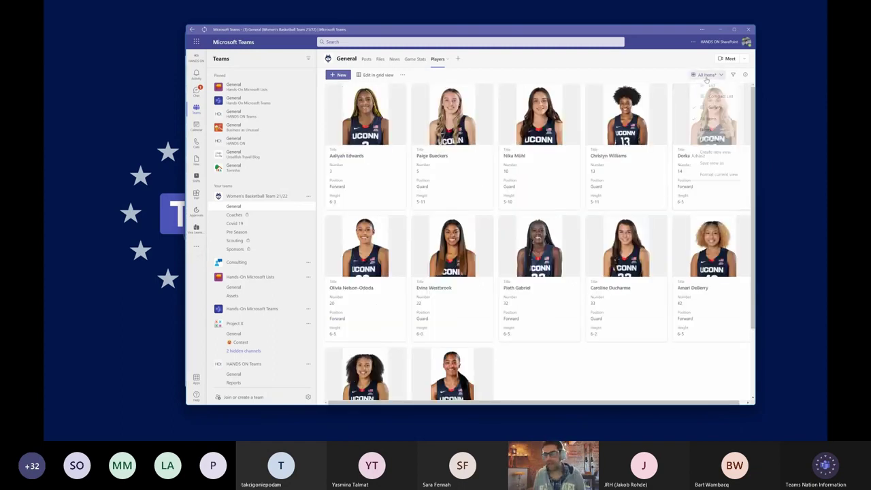
{"action": "left_click", "coordinate": [733, 167]}
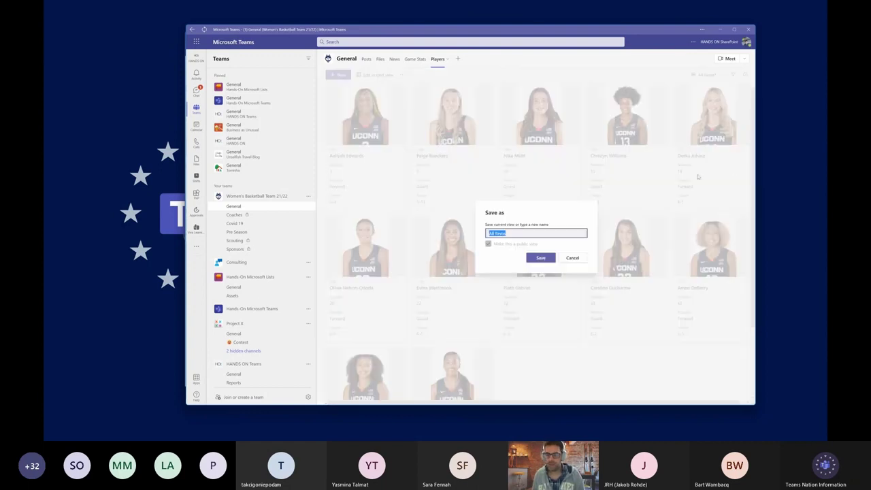
{"action": "left_click", "coordinate": [538, 257]}
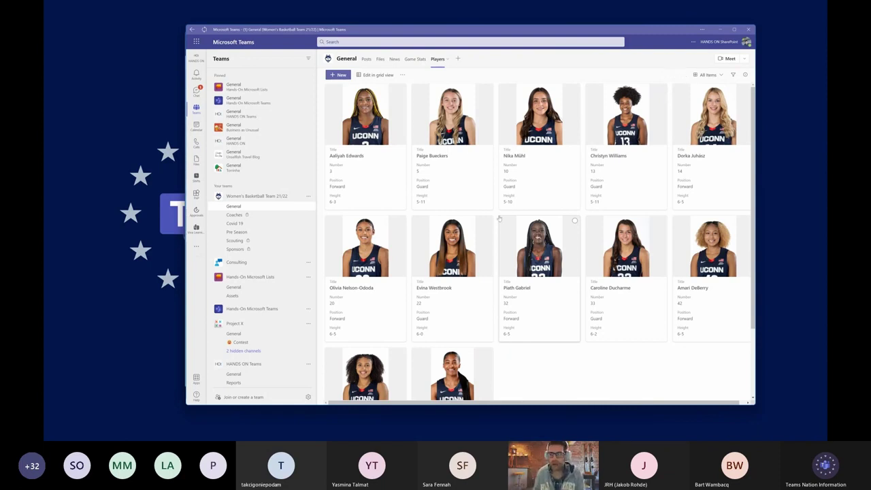
- Filter the Players gallery by the Forward position and open the details of player number 14
{"action": "left_click", "coordinate": [732, 75]}
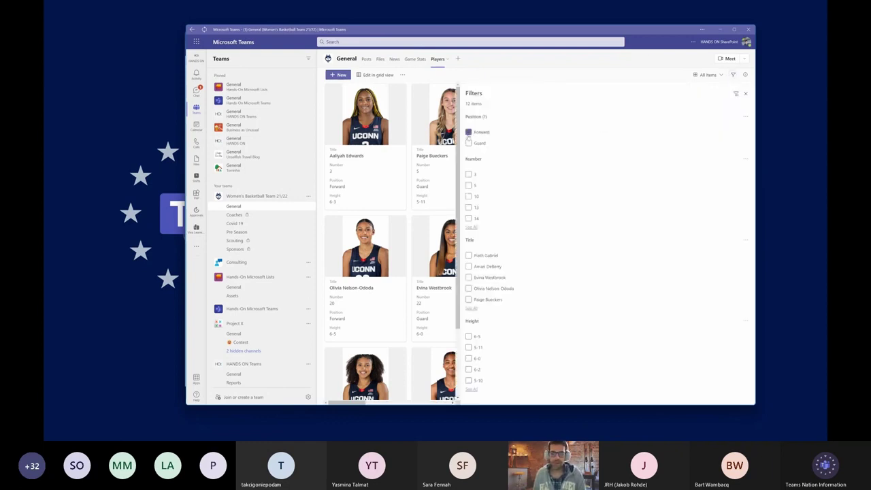
{"action": "left_click", "coordinate": [468, 132]}
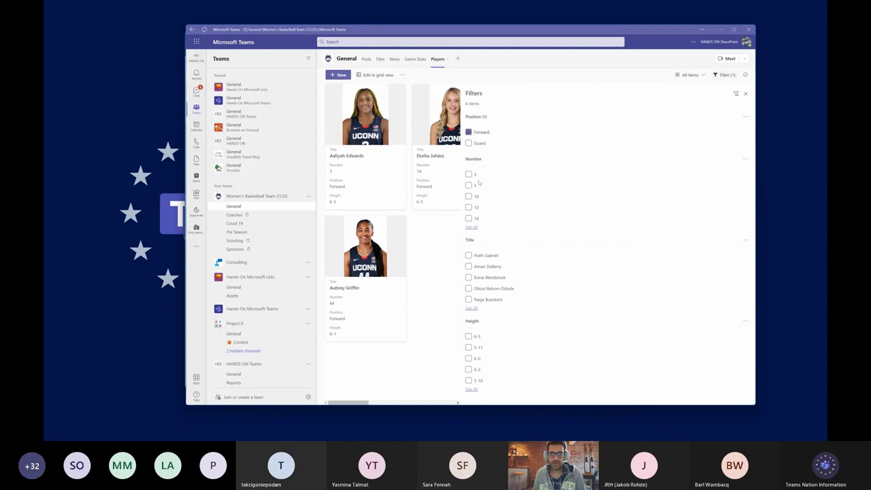
{"action": "left_click", "coordinate": [744, 94]}
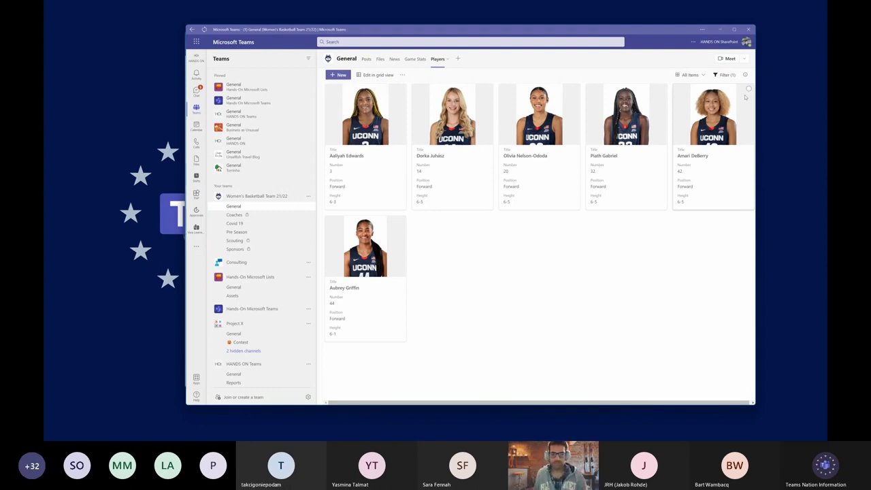
{"action": "left_click", "coordinate": [466, 198]}
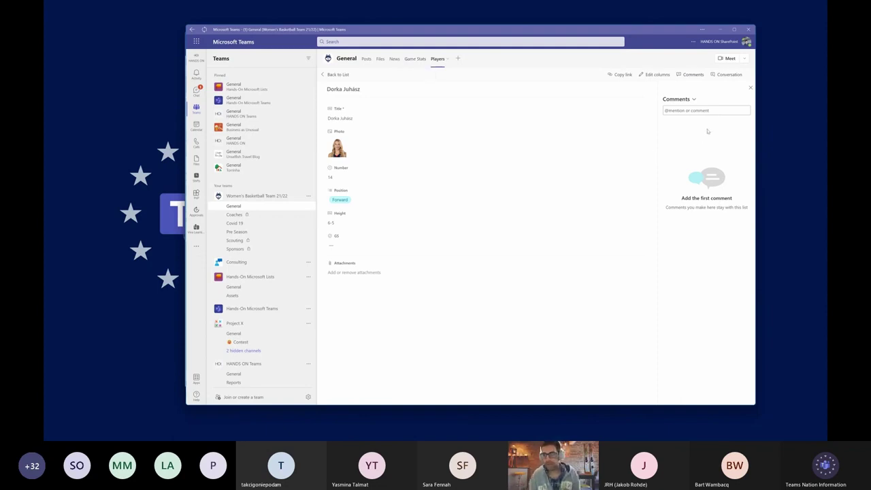
- Return to the Players gallery and add the team's existing Games list as a new tab in the General channel
{"action": "left_click", "coordinate": [333, 75]}
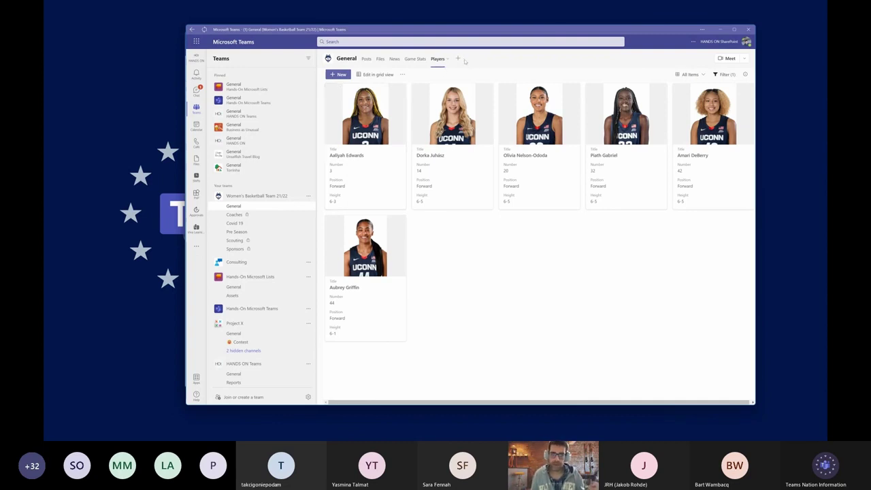
{"action": "left_click", "coordinate": [459, 59]}
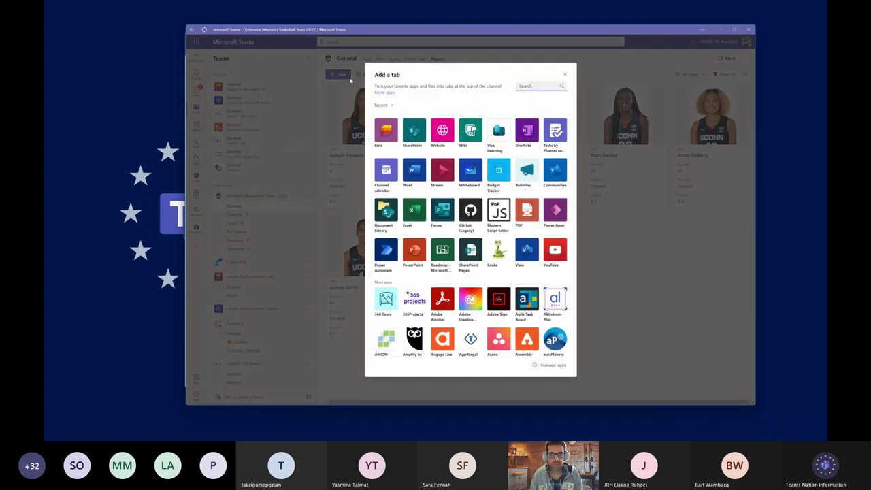
{"action": "left_click", "coordinate": [386, 129]}
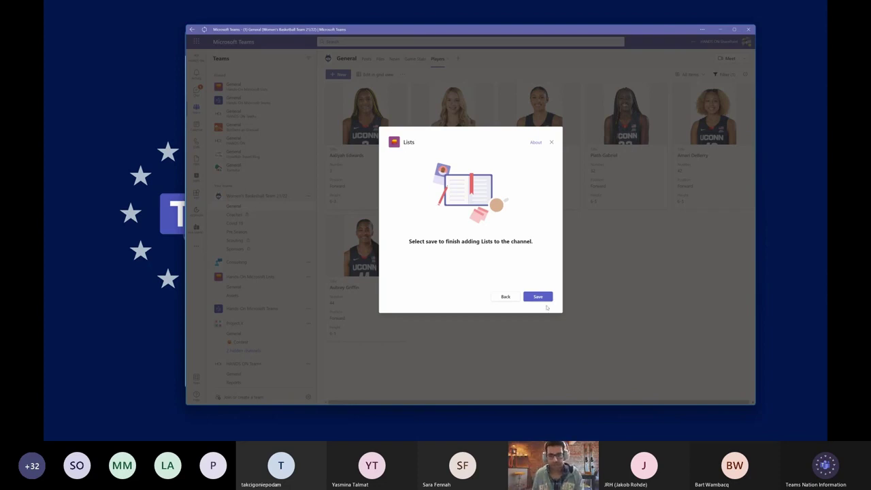
{"action": "left_click", "coordinate": [545, 298]}
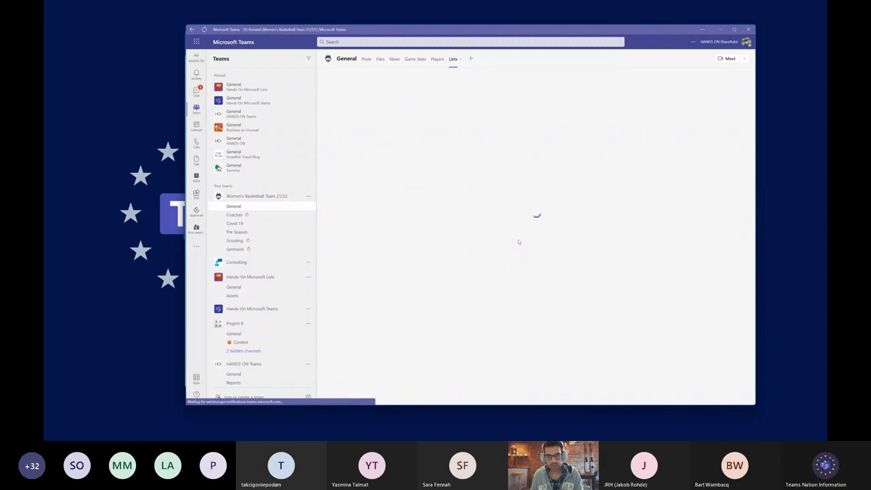
{"action": "left_click", "coordinate": [520, 279]}
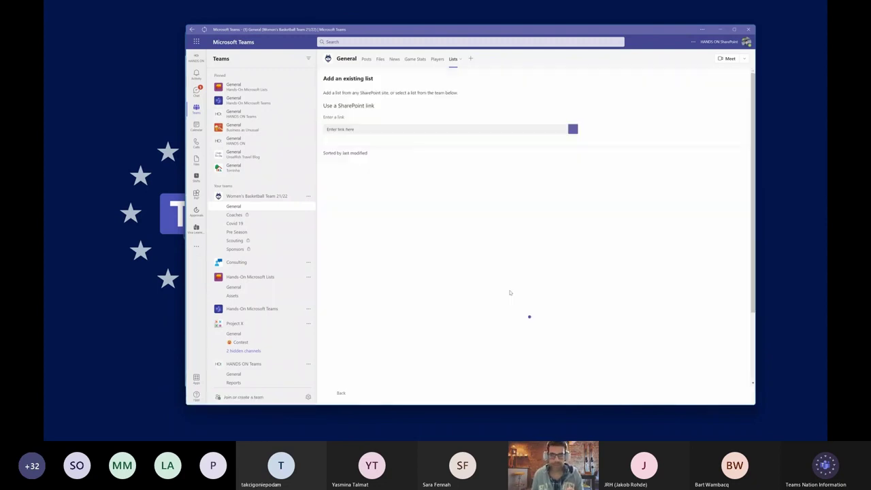
{"action": "left_click", "coordinate": [411, 209]}
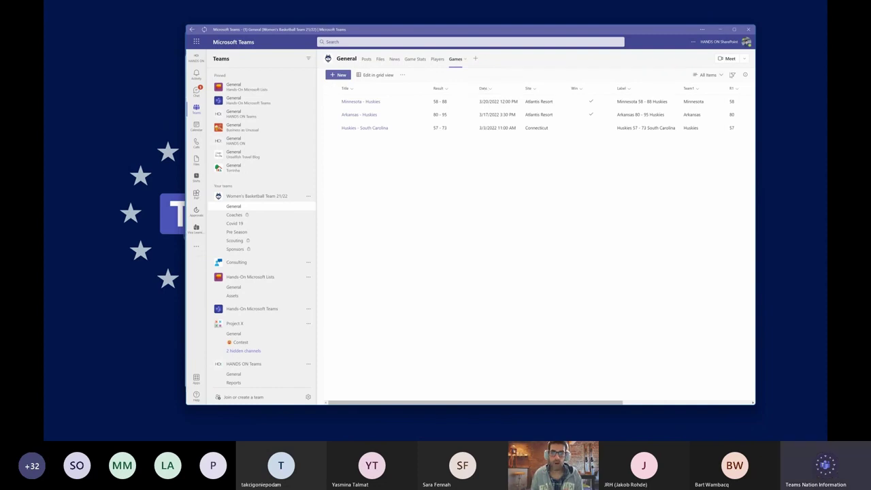
- Create a public view named Calendar for the Games list, shown as a calendar with Date as the start and end date
{"action": "left_click", "coordinate": [720, 74]}
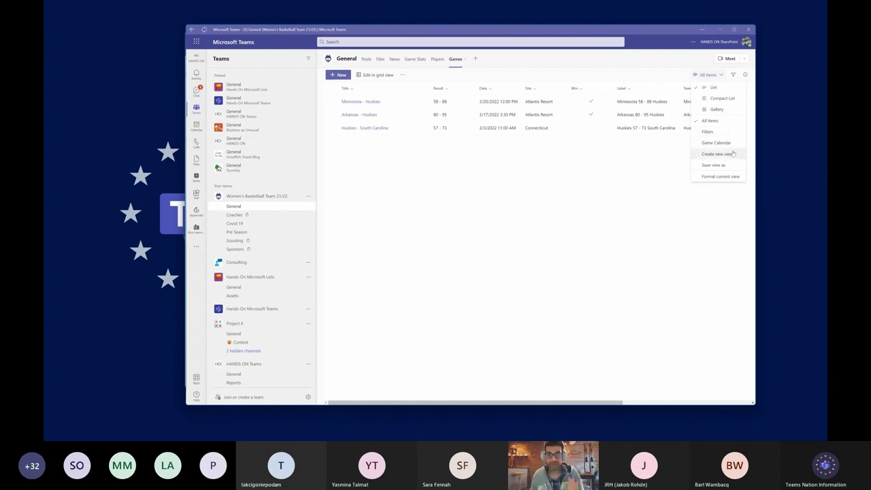
{"action": "left_click", "coordinate": [733, 154]}
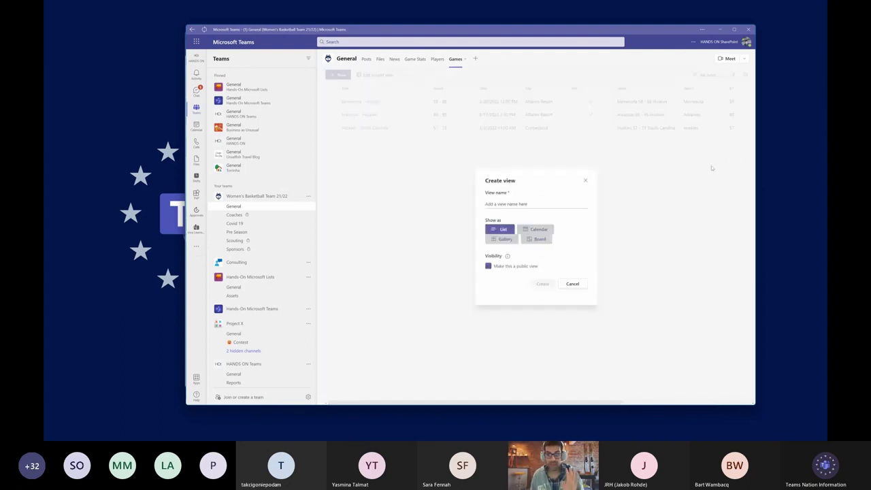
{"action": "left_click", "coordinate": [539, 229]}
{"action": "left_click", "coordinate": [549, 184]}
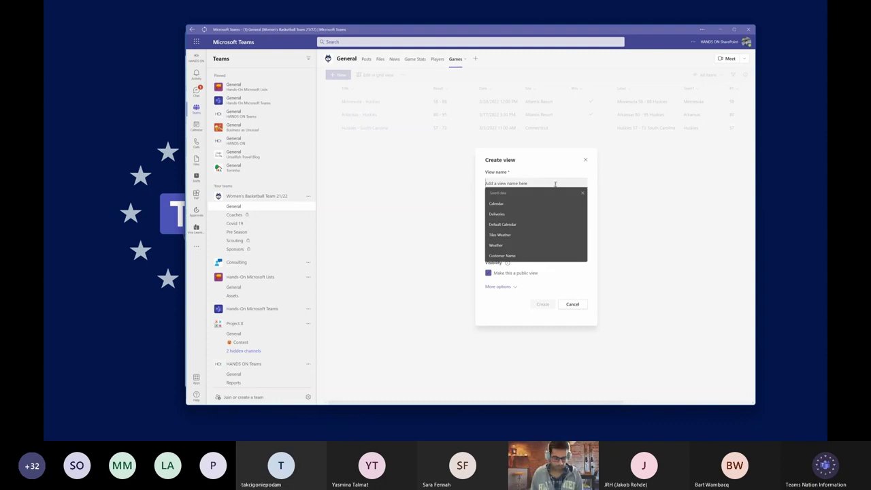
{"action": "type", "text": "Ca"}
{"action": "key", "text": "Down"}
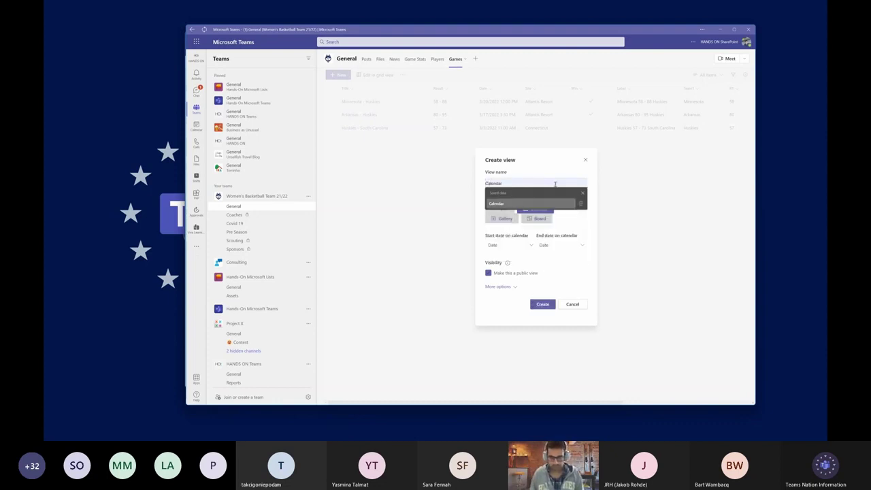
{"action": "key", "text": "Return"}
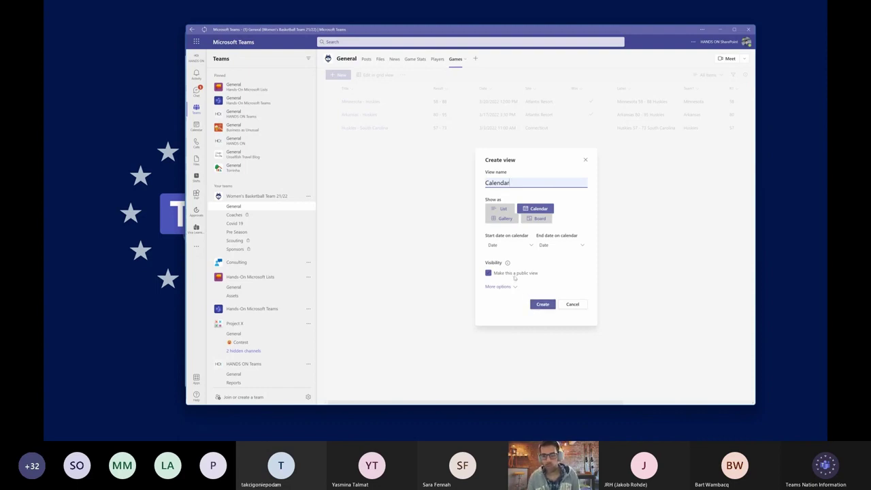
{"action": "left_click", "coordinate": [522, 245]}
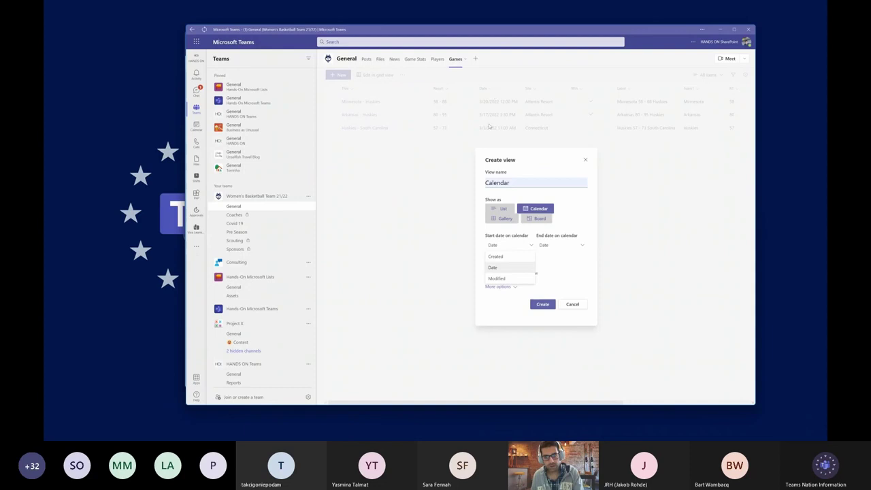
{"action": "left_click", "coordinate": [523, 267]}
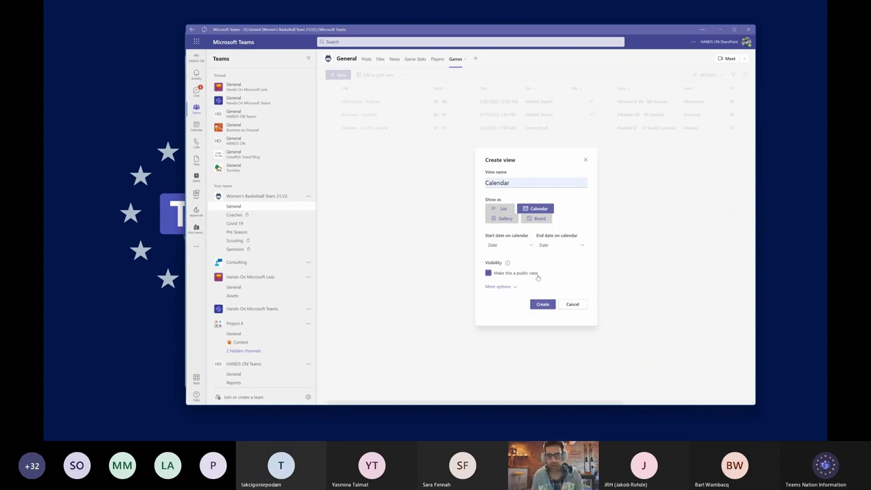
{"action": "left_click", "coordinate": [539, 309]}
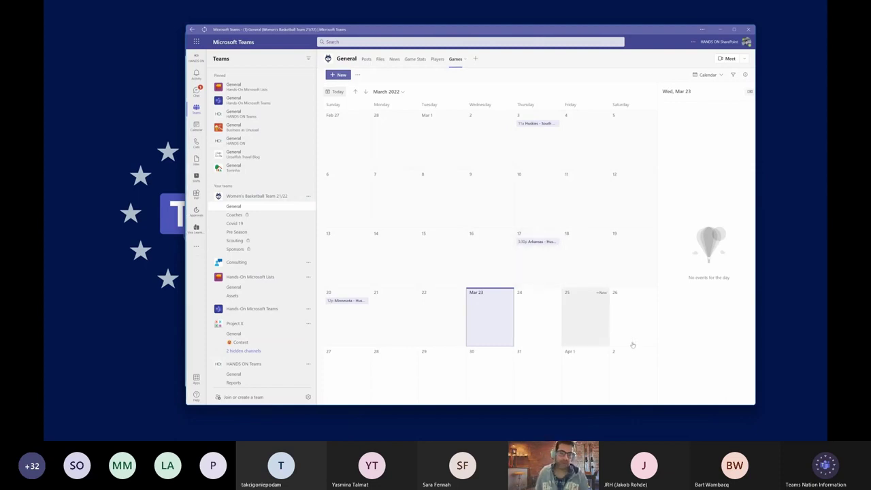
- Examine the details of the Huskies - South Carolina game on March 3, return to the calendar and deselect the game
{"action": "left_click", "coordinate": [557, 161]}
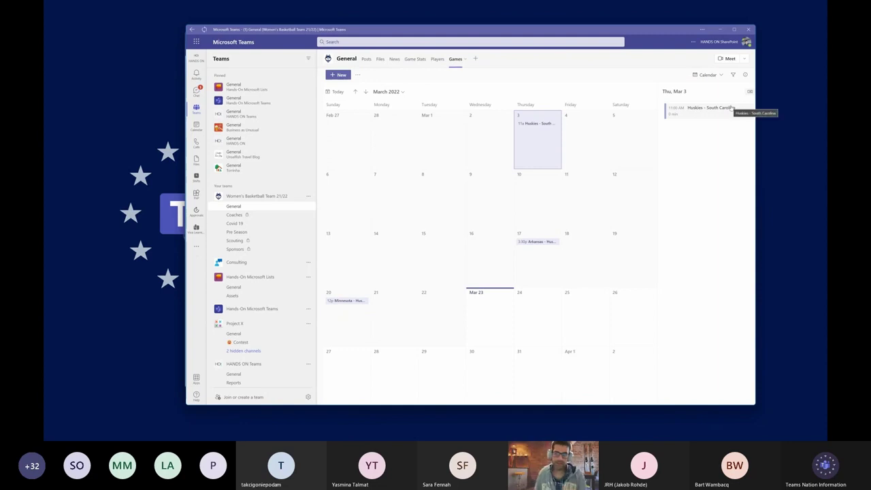
{"action": "left_click", "coordinate": [537, 123]}
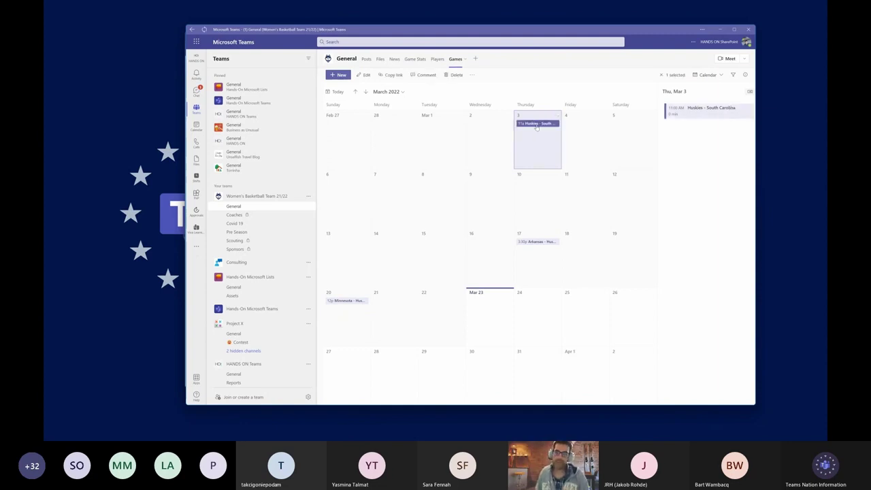
{"action": "left_click", "coordinate": [538, 124]}
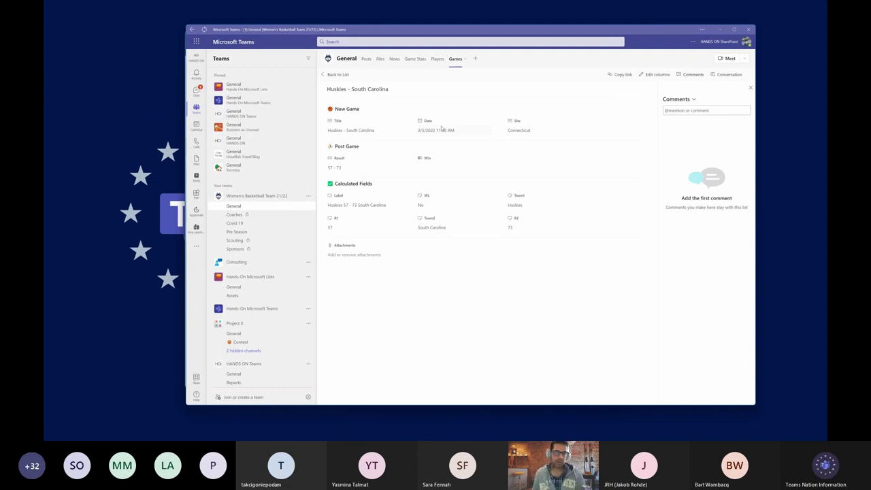
{"action": "left_click", "coordinate": [344, 75]}
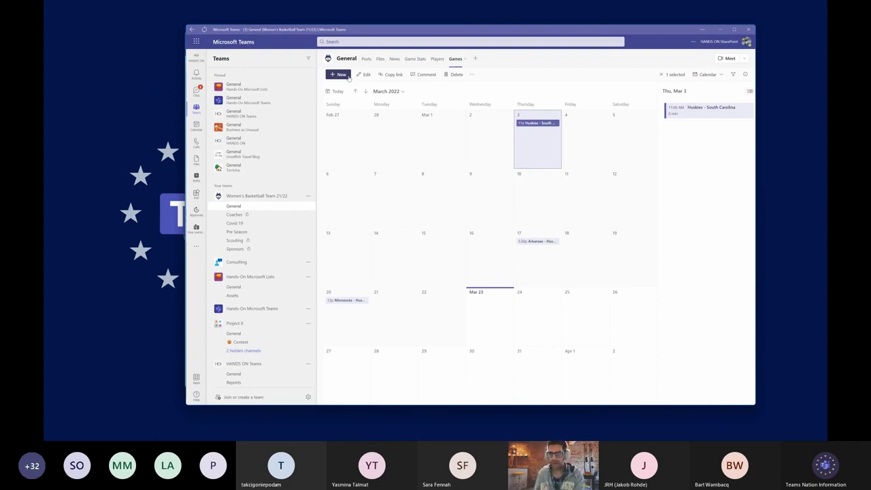
{"action": "left_click", "coordinate": [714, 202]}
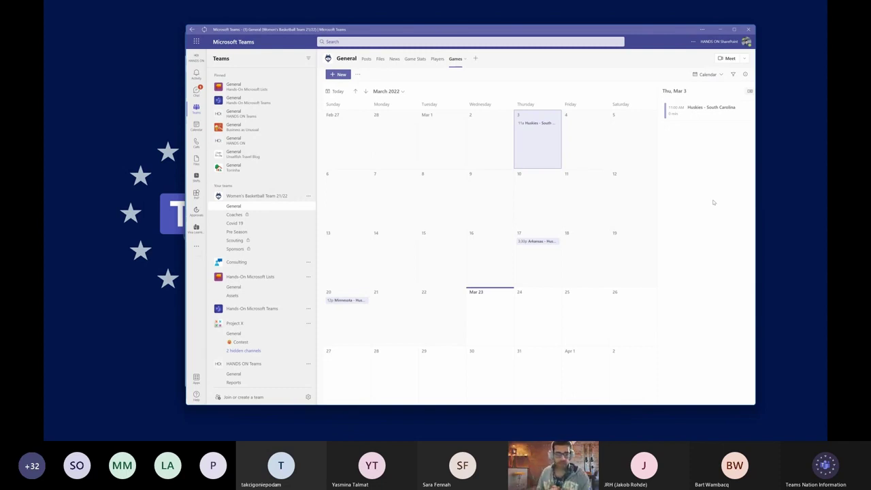
- Add the team's existing Stats list as another tab in the General channel
{"action": "left_click", "coordinate": [476, 59]}
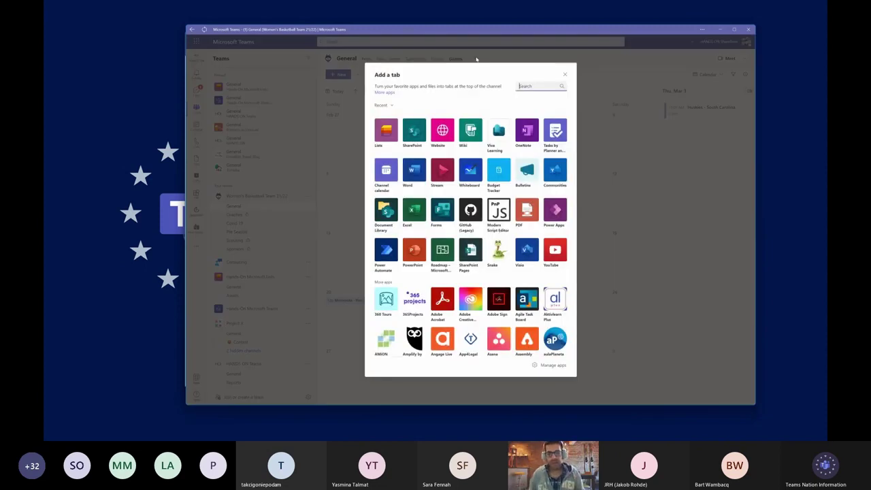
{"action": "left_click", "coordinate": [386, 129]}
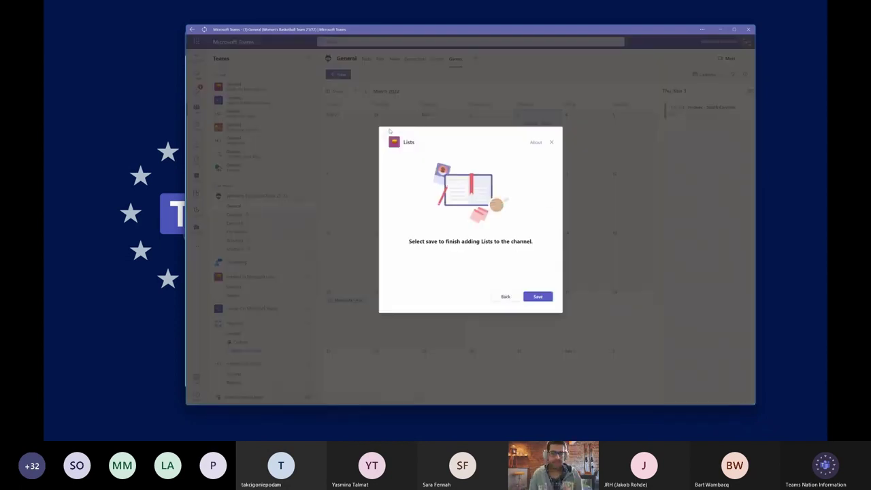
{"action": "left_click", "coordinate": [537, 297]}
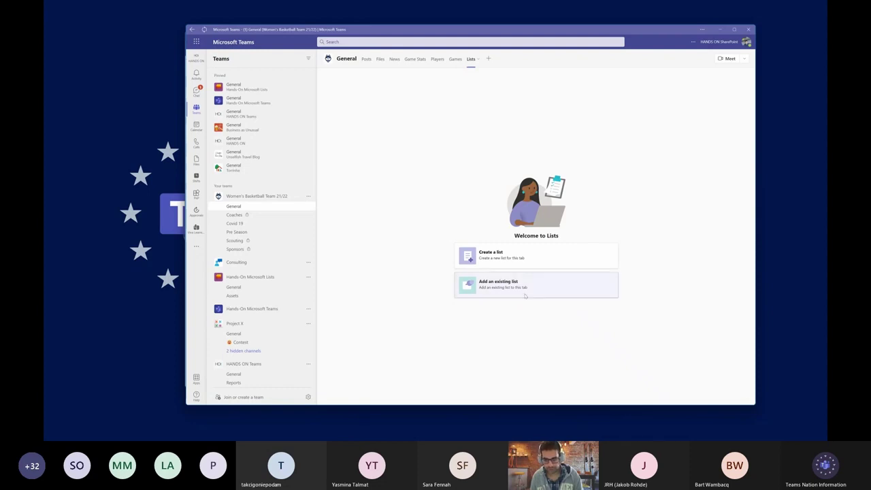
{"action": "left_click", "coordinate": [524, 297]}
{"action": "left_click", "coordinate": [682, 196]}
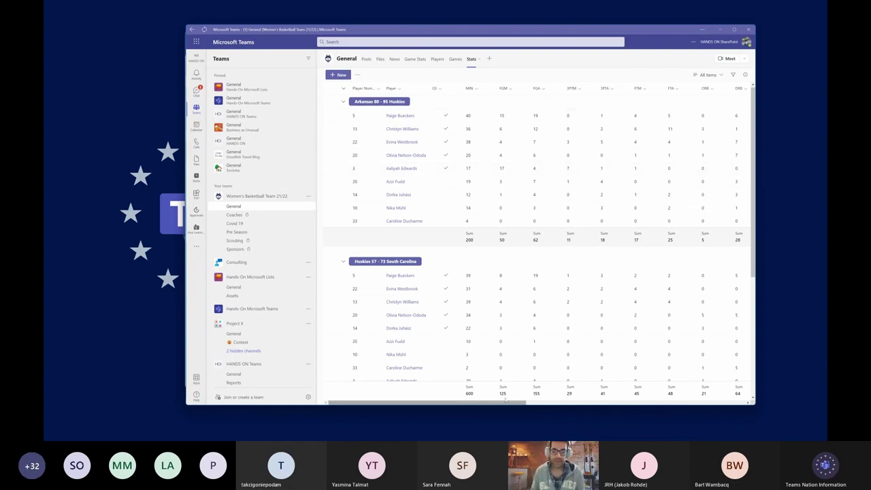
- Look over the filters available for the whole Stats list and for its Player column, without applying any
{"action": "mouse_move", "coordinate": [499, 405]}
{"action": "left_mouse_down"}
{"action": "mouse_move", "coordinate": [707, 404]}
{"action": "mouse_move", "coordinate": [499, 404]}
{"action": "left_mouse_up"}
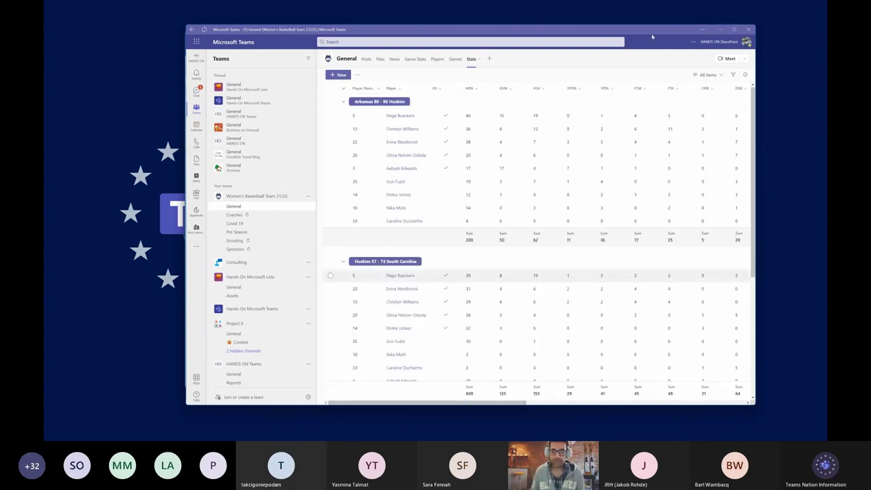
{"action": "left_click", "coordinate": [732, 75]}
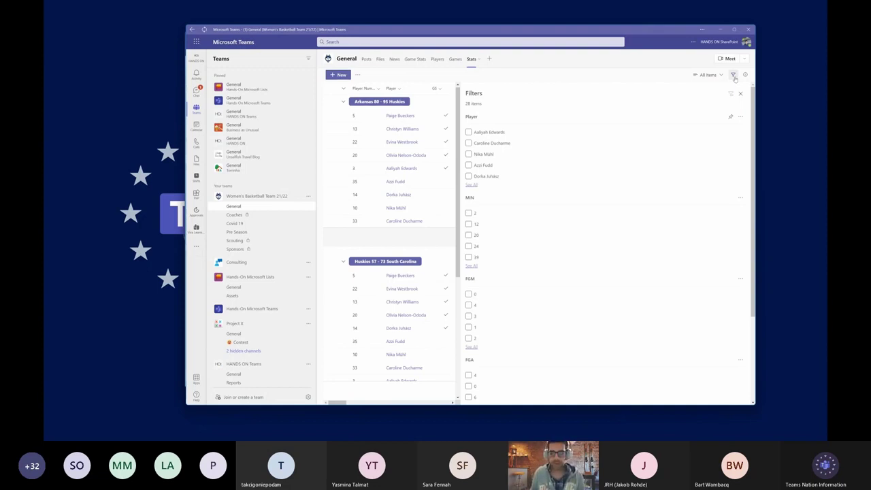
{"action": "left_click", "coordinate": [741, 94]}
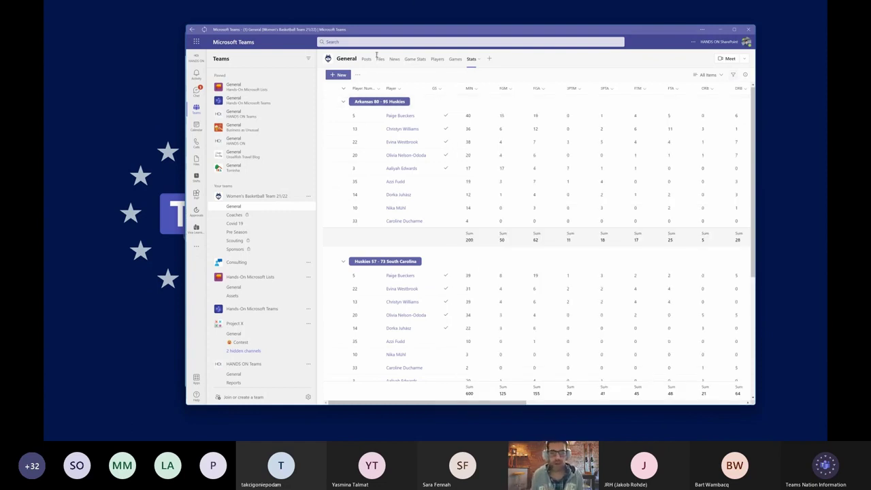
{"action": "left_click", "coordinate": [399, 90]}
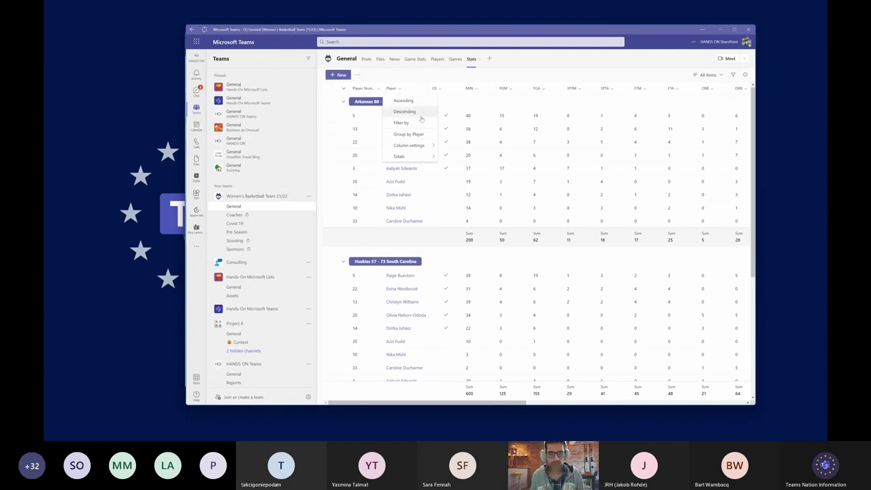
{"action": "left_click", "coordinate": [402, 123]}
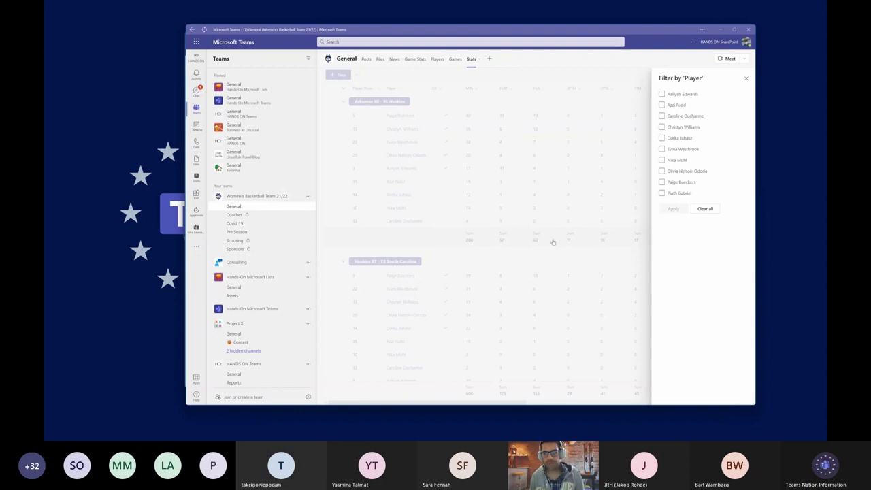
{"action": "left_click", "coordinate": [745, 78]}
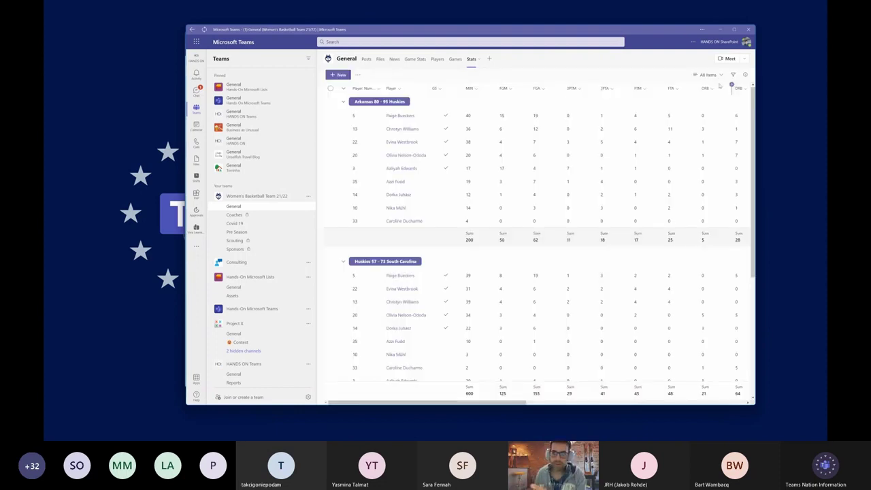
{"action": "left_click", "coordinate": [733, 74]}
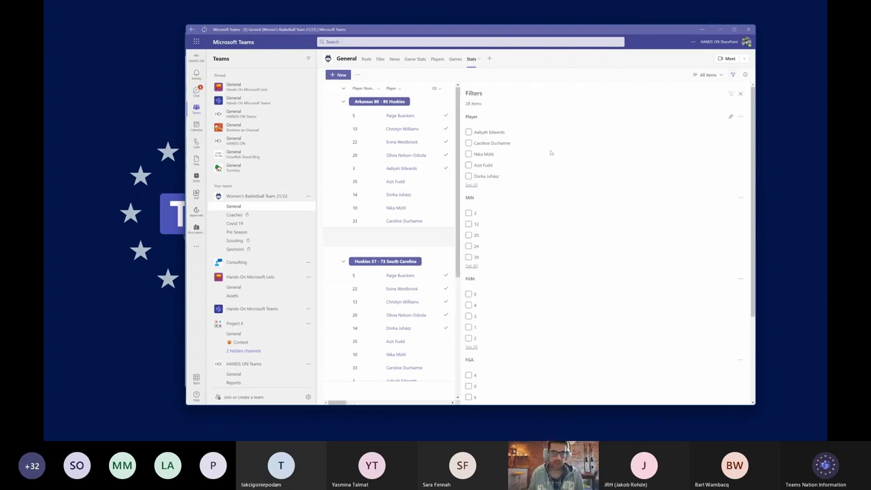
{"action": "left_click", "coordinate": [740, 94]}
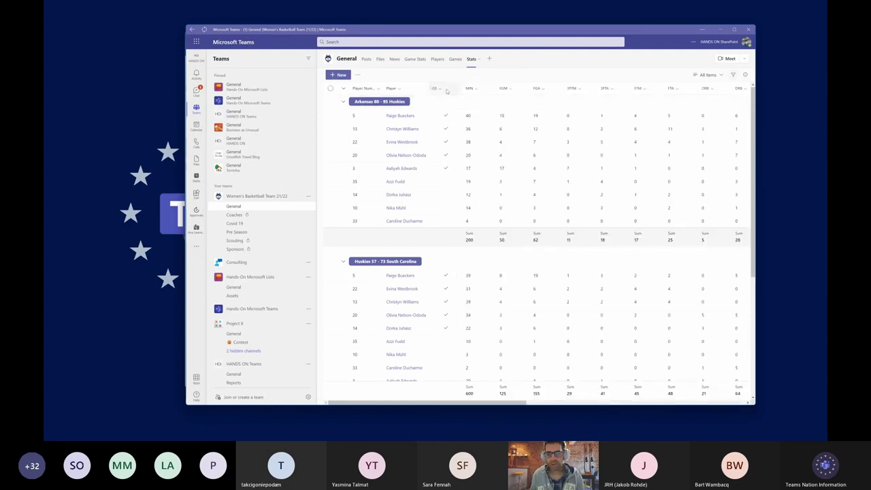
- Check the Player Number column's settings and group the Stats list by Player
{"action": "left_click", "coordinate": [370, 89]}
{"action": "mouse_move", "coordinate": [395, 147]}
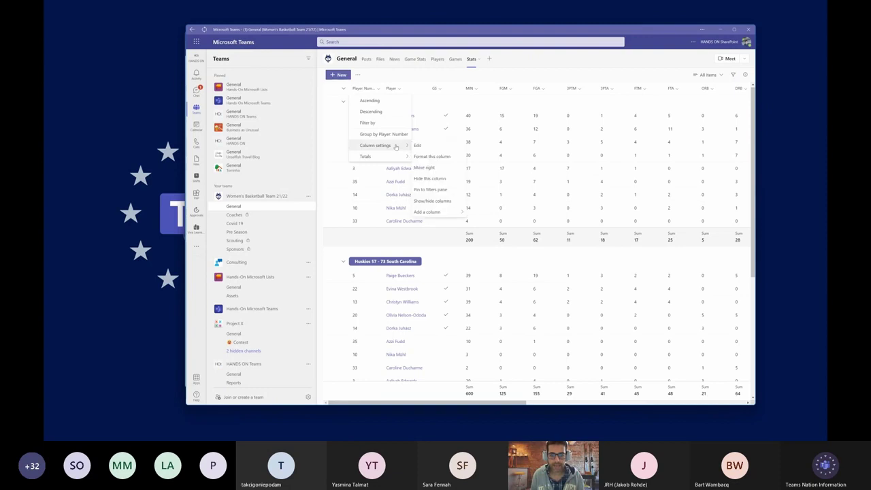
{"action": "left_click", "coordinate": [400, 93]}
{"action": "left_click", "coordinate": [396, 90]}
{"action": "mouse_move", "coordinate": [410, 146]}
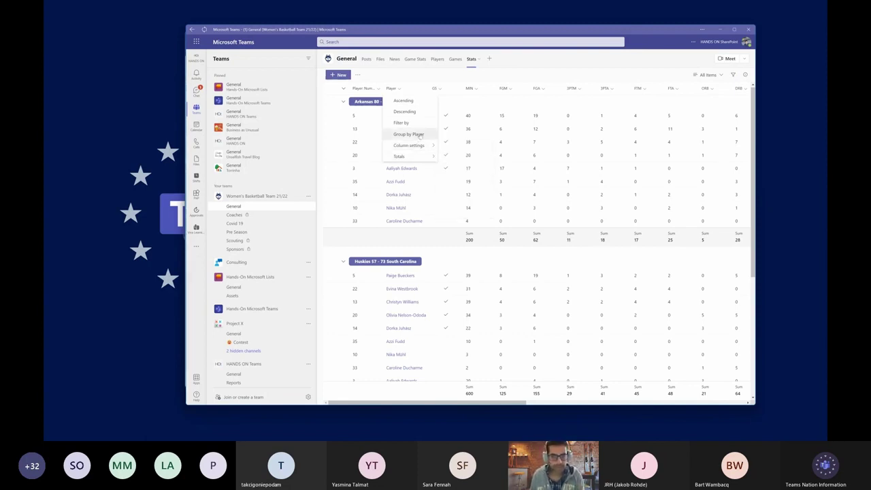
{"action": "left_click", "coordinate": [420, 134]}
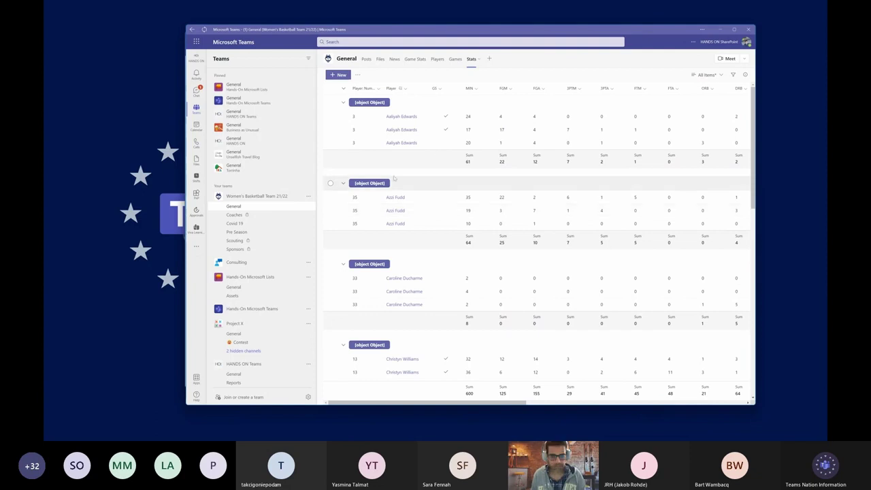
- Remove the grouping by Player from the Stats list
{"action": "left_click", "coordinate": [397, 89]}
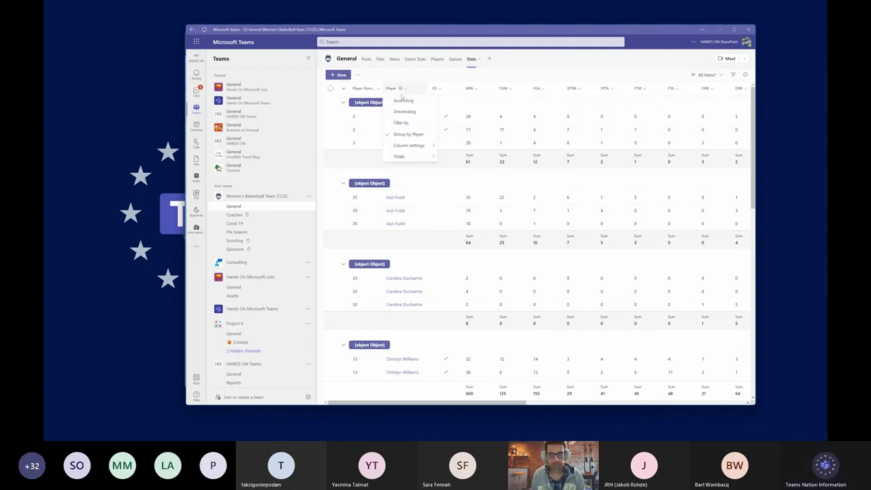
{"action": "left_click", "coordinate": [395, 134]}
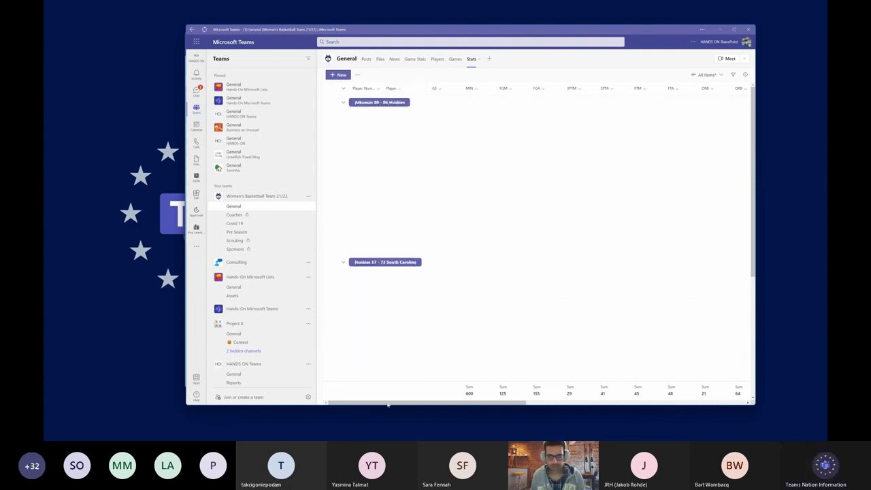
{"action": "mouse_move", "coordinate": [388, 404]}
{"action": "left_mouse_down"}
{"action": "mouse_move", "coordinate": [612, 404]}
{"action": "mouse_move", "coordinate": [381, 404]}
{"action": "left_mouse_up"}
- Filter the Stats list's Player column to show only the player with number 35
{"action": "left_click", "coordinate": [392, 89]}
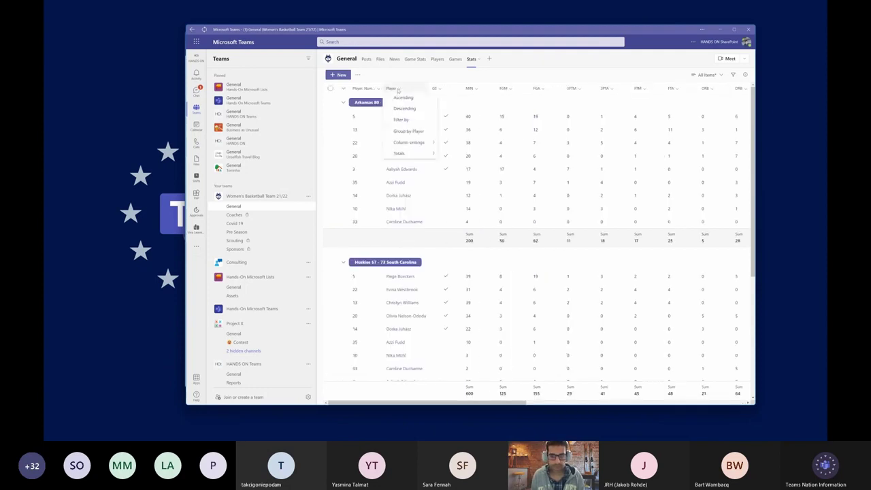
{"action": "left_click", "coordinate": [402, 123]}
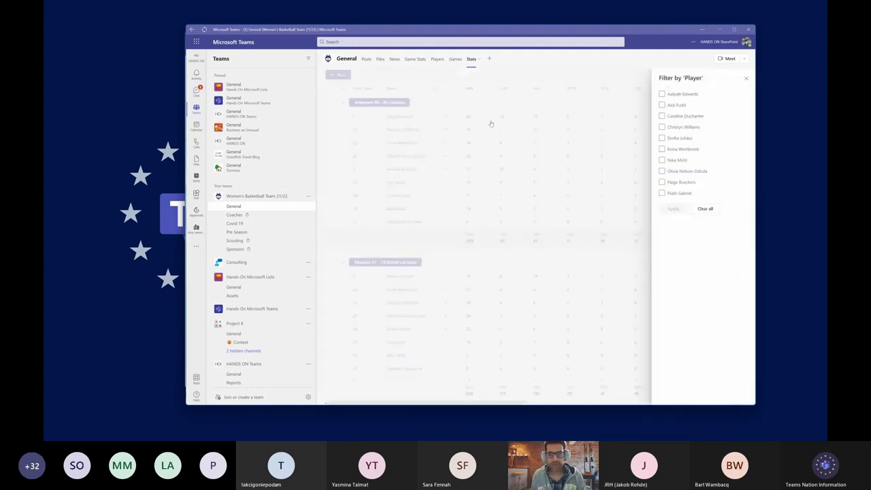
{"action": "left_click", "coordinate": [680, 105]}
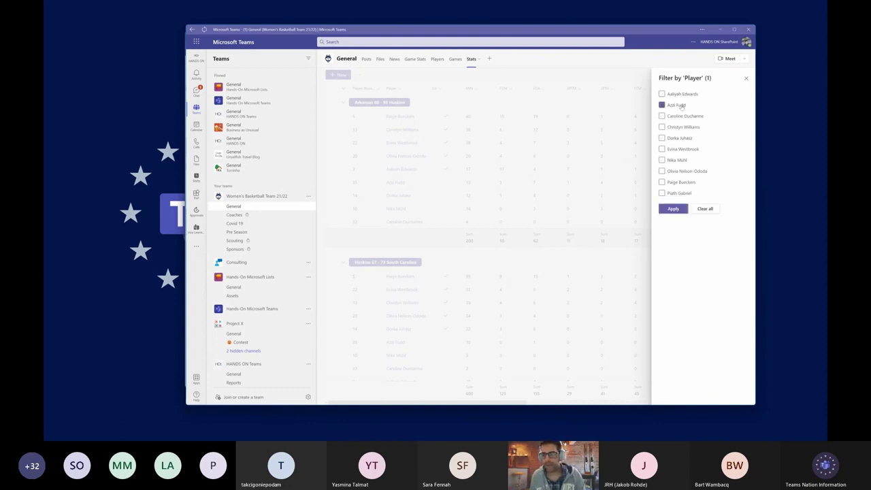
{"action": "left_click", "coordinate": [670, 209]}
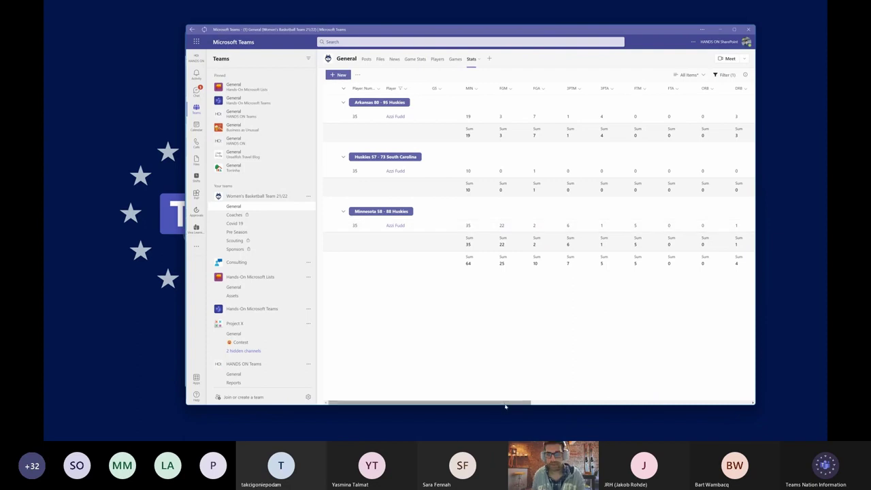
{"action": "mouse_move", "coordinate": [512, 402]}
{"action": "left_mouse_down"}
{"action": "mouse_move", "coordinate": [717, 394]}
{"action": "mouse_move", "coordinate": [518, 398]}
{"action": "left_mouse_up"}
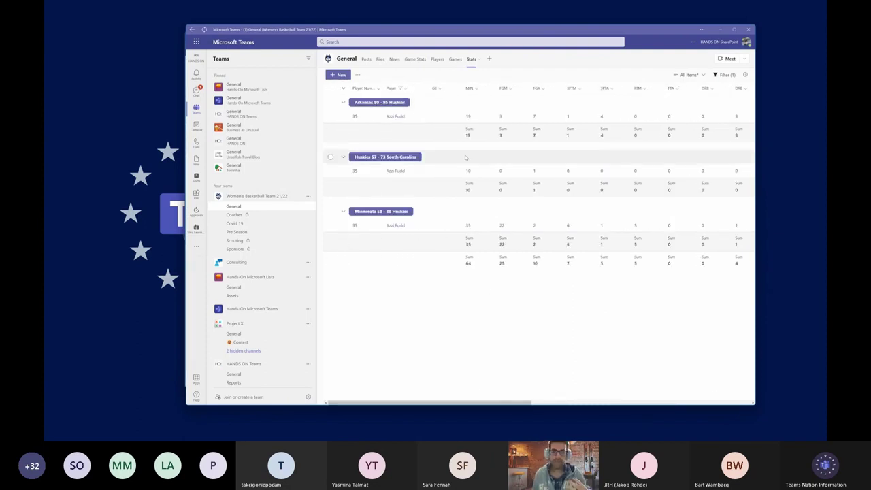
- Add the player with number 14 to the Player filter in the list's filters, and close them
{"action": "left_click", "coordinate": [724, 75]}
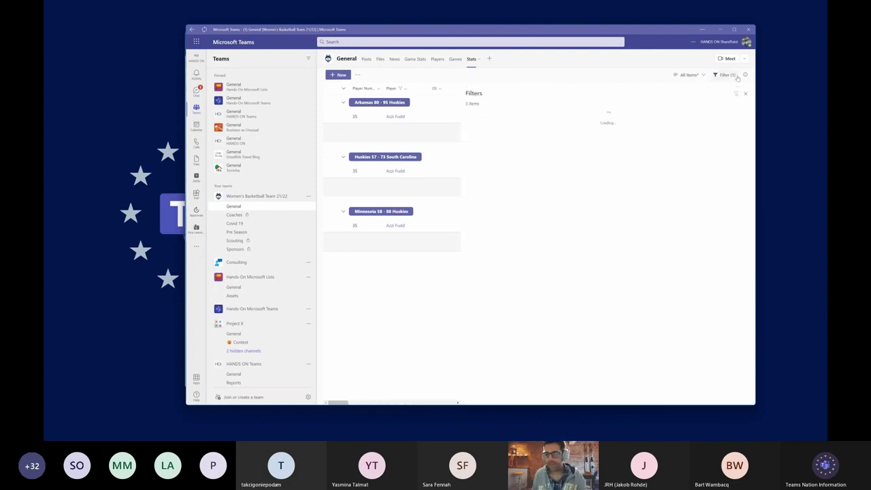
{"action": "left_click", "coordinate": [468, 177]}
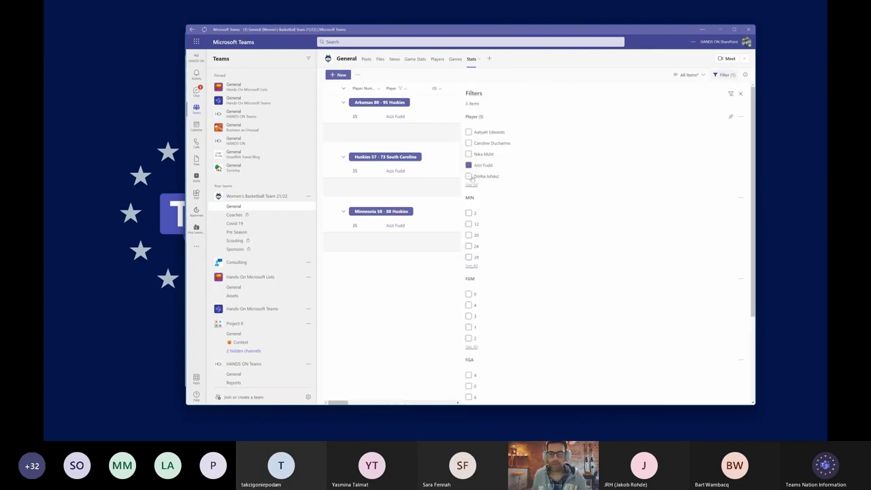
{"action": "left_click", "coordinate": [740, 94]}
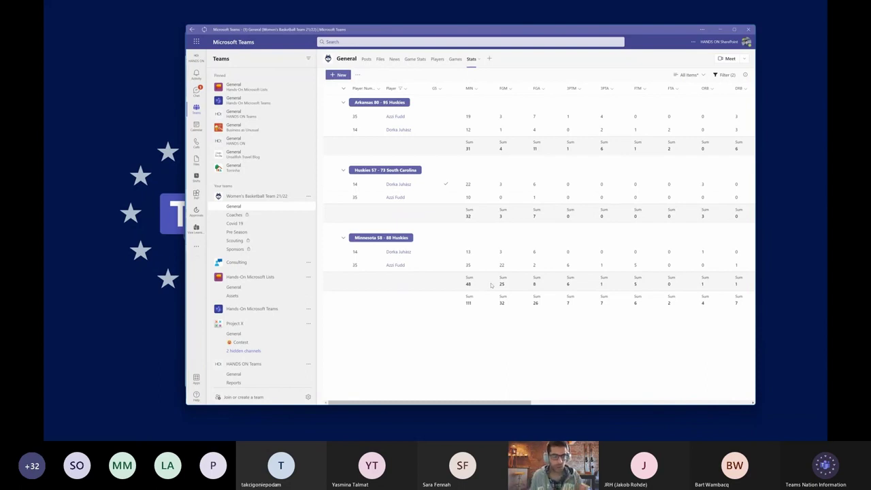
- In the channel's Games list, look over the new item form and the column types that can be added, without creating anything
{"action": "left_click", "coordinate": [437, 60]}
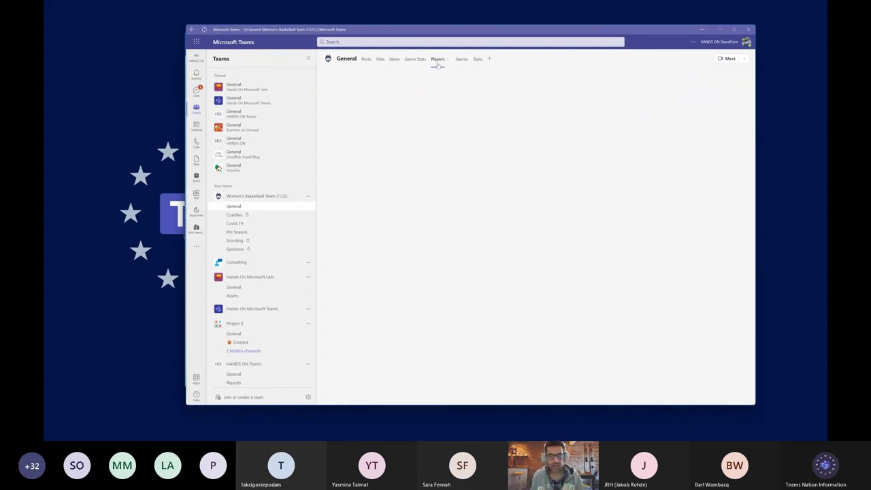
{"action": "left_click", "coordinate": [462, 59]}
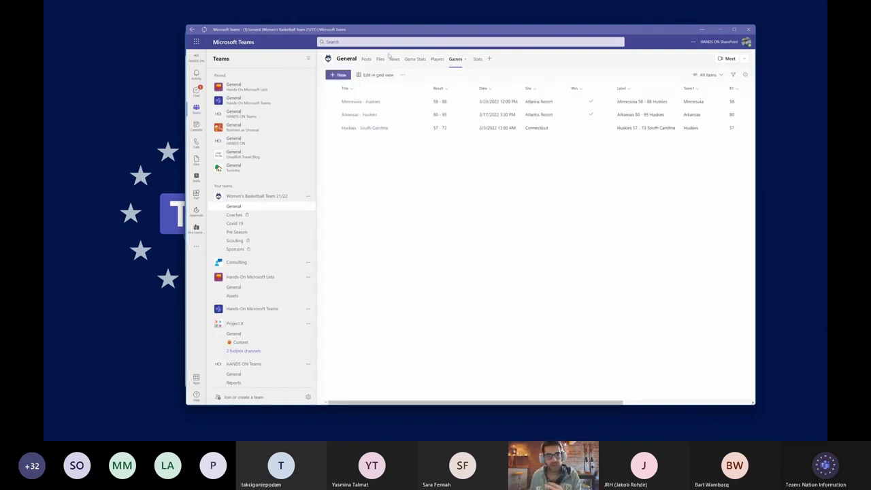
{"action": "left_click", "coordinate": [339, 75]}
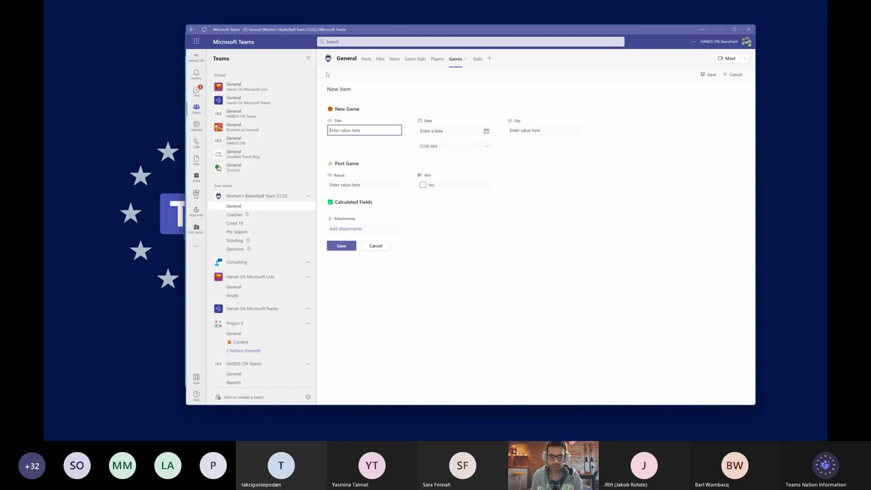
{"action": "left_click", "coordinate": [375, 247]}
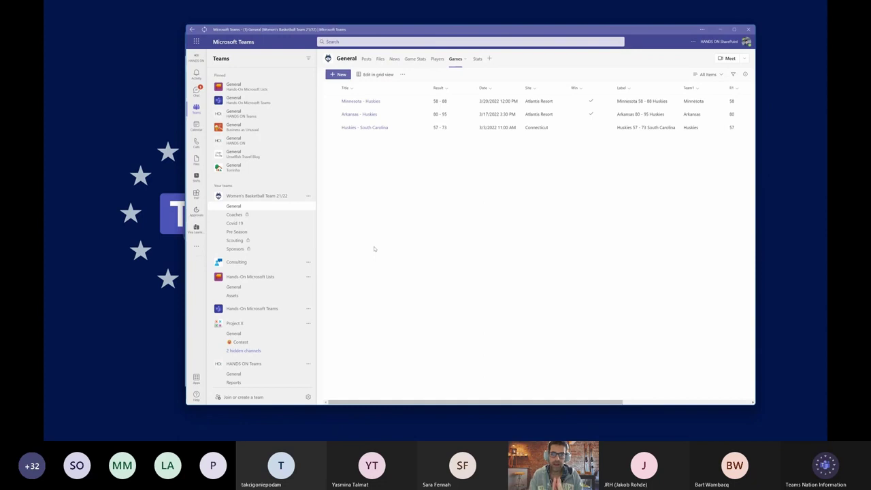
{"action": "left_click_drag", "start_coordinate": [477, 404], "coordinate": [655, 420]}
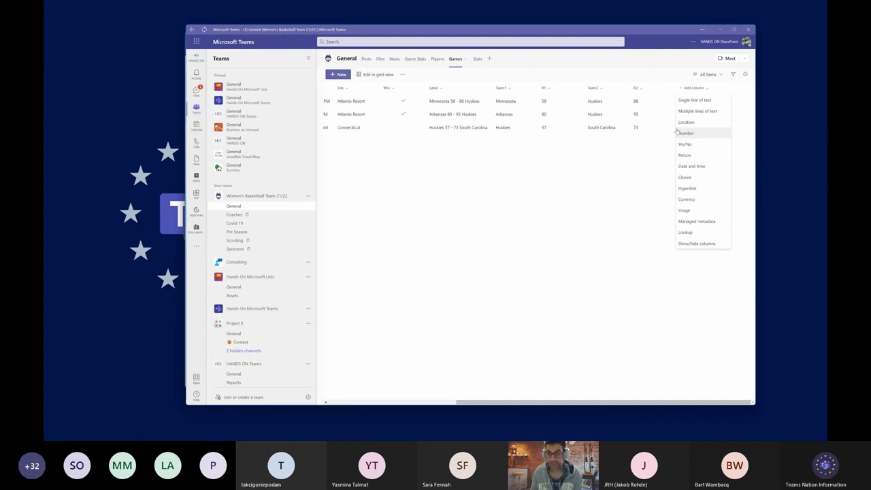
{"action": "left_click_drag", "start_coordinate": [511, 405], "coordinate": [383, 405]}
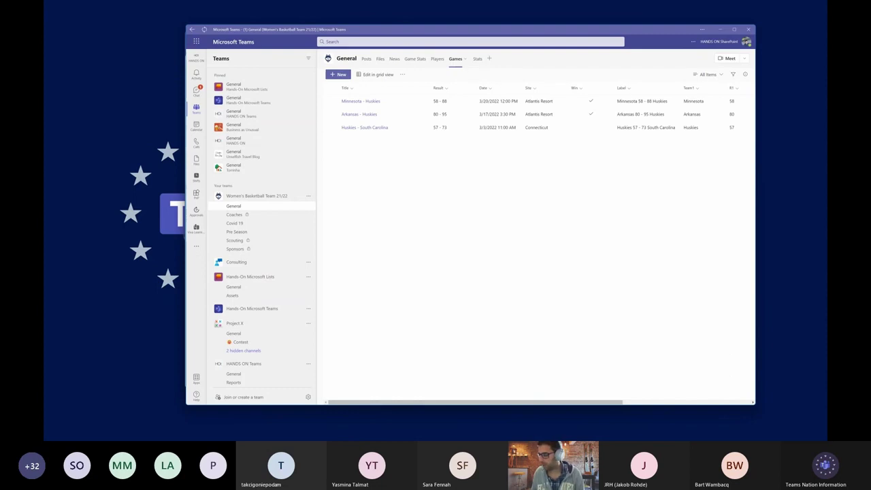
- Switch to the browser with the team's Game Stats SharePoint page, shrink its window and enlarge the page zoom
{"action": "key", "text": "alt+Tab"}
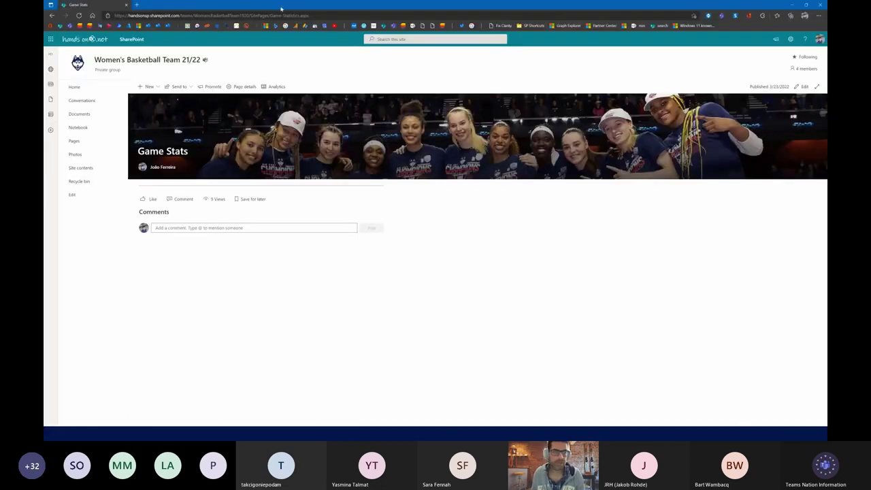
{"action": "left_click_drag", "start_coordinate": [281, 10], "coordinate": [338, 29]}
{"action": "left_click_drag", "start_coordinate": [705, 337], "coordinate": [764, 409]}
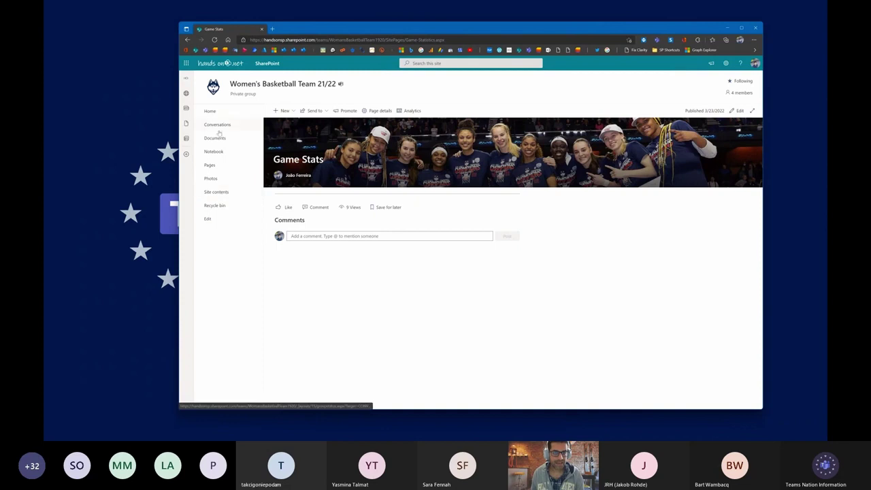
{"action": "key", "text": "ctrl+plus"}
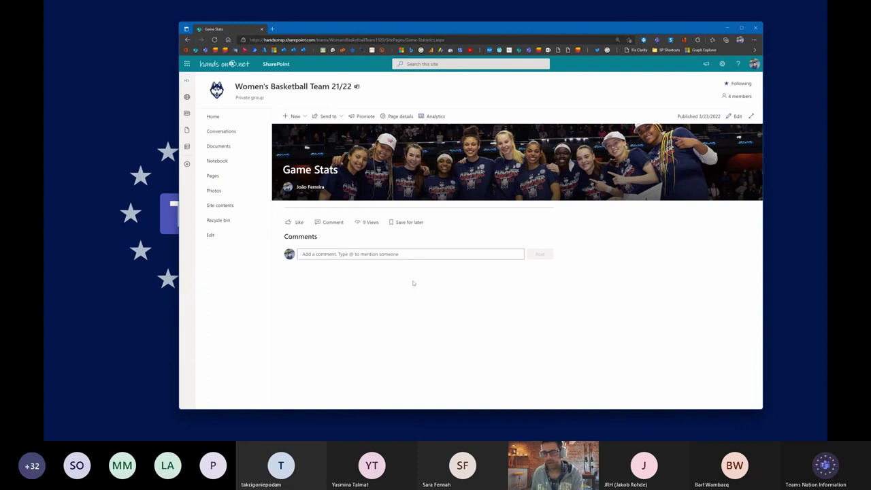
- Start editing the Game Stats page and add a List web part to both the first main section and the vertical section
{"action": "left_click", "coordinate": [737, 116]}
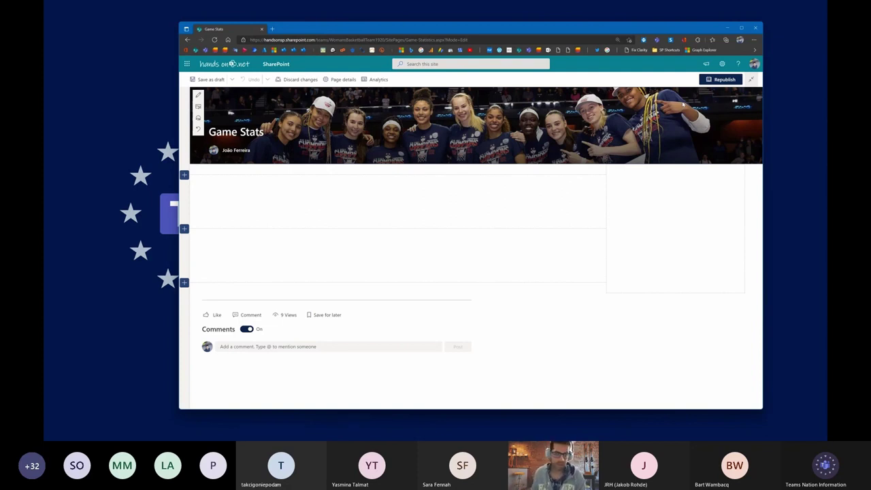
{"action": "left_click", "coordinate": [184, 176]}
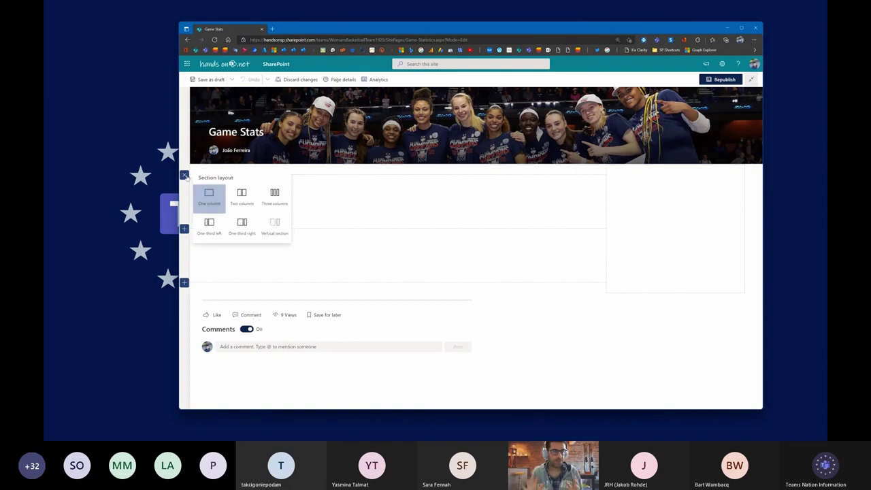
{"action": "left_click", "coordinate": [375, 210]}
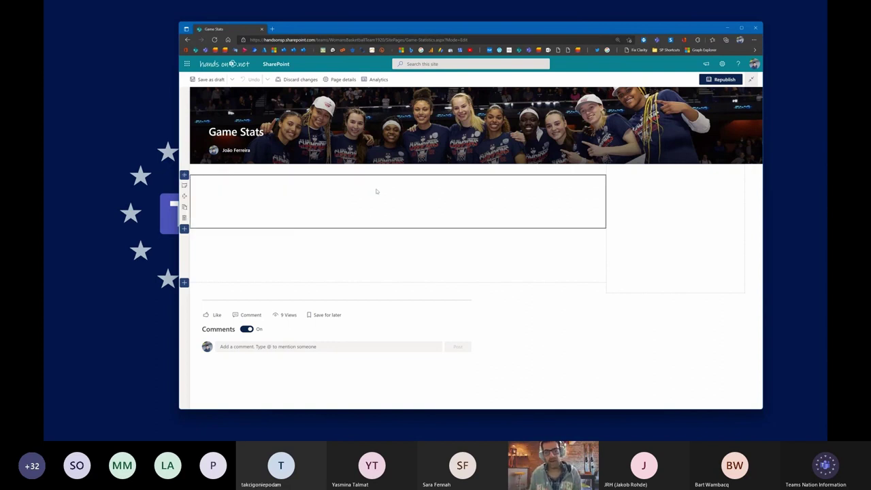
{"action": "left_click", "coordinate": [398, 180]}
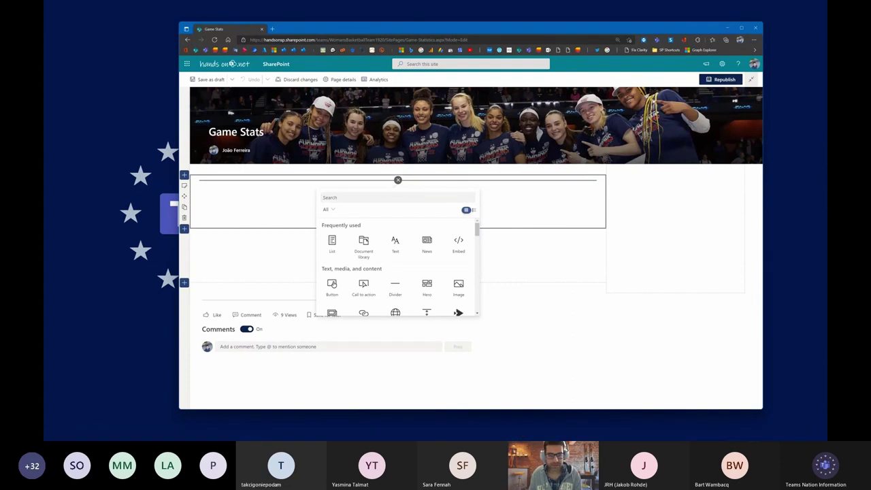
{"action": "left_click", "coordinate": [332, 245]}
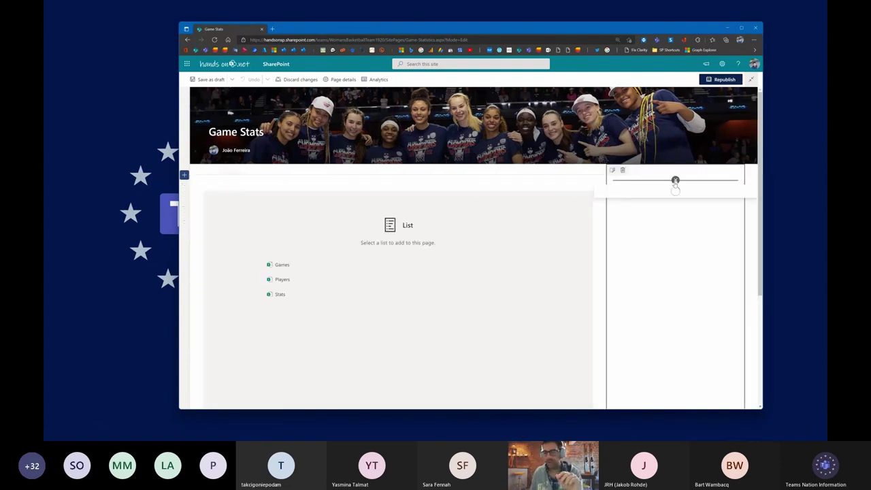
{"action": "left_click", "coordinate": [675, 180]}
{"action": "left_click", "coordinate": [609, 243]}
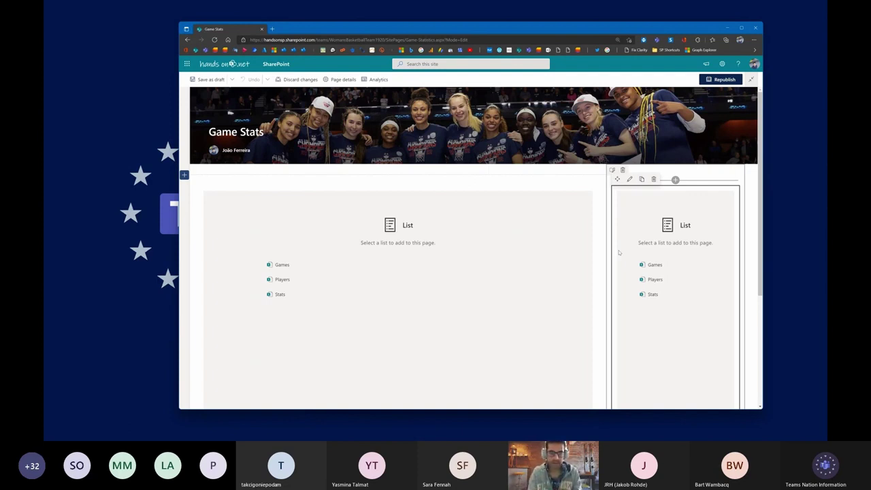
- Show the Stats list in the main section's web part and the Players list in the vertical section's web part
{"action": "scroll", "coordinate": [265, 232], "scroll_direction": "down", "scroll_amount": 2}
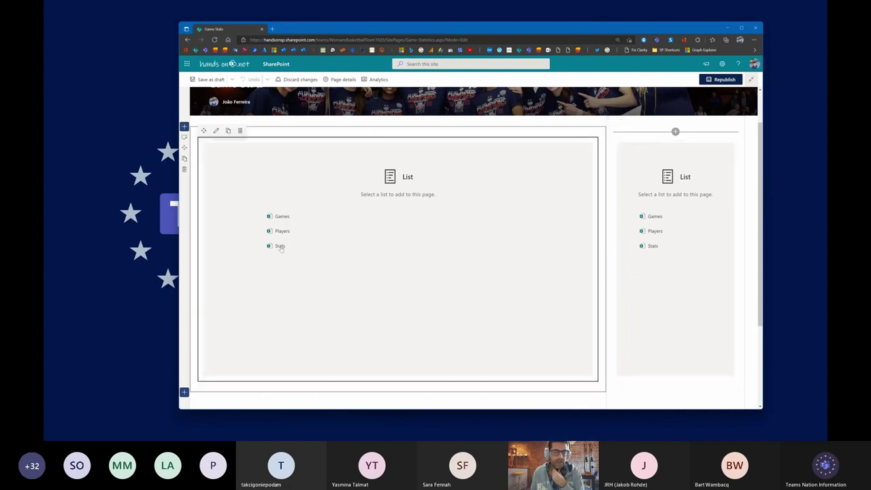
{"action": "left_click", "coordinate": [280, 247]}
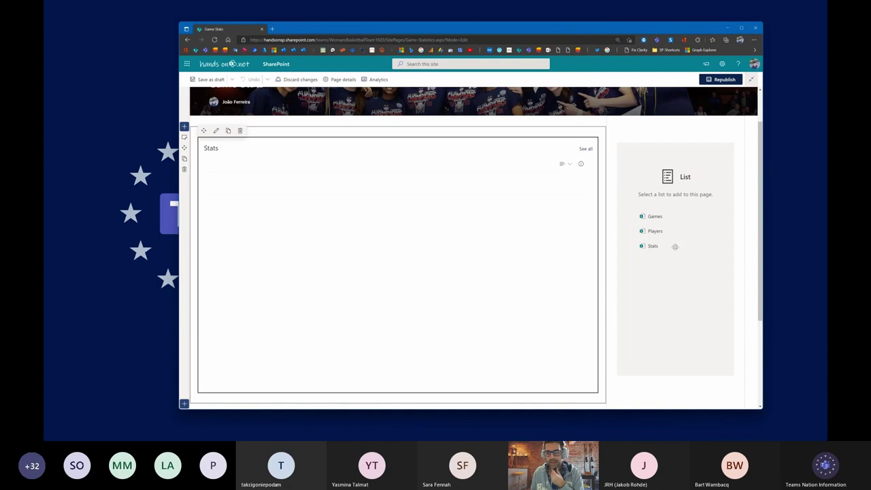
{"action": "left_click", "coordinate": [653, 232]}
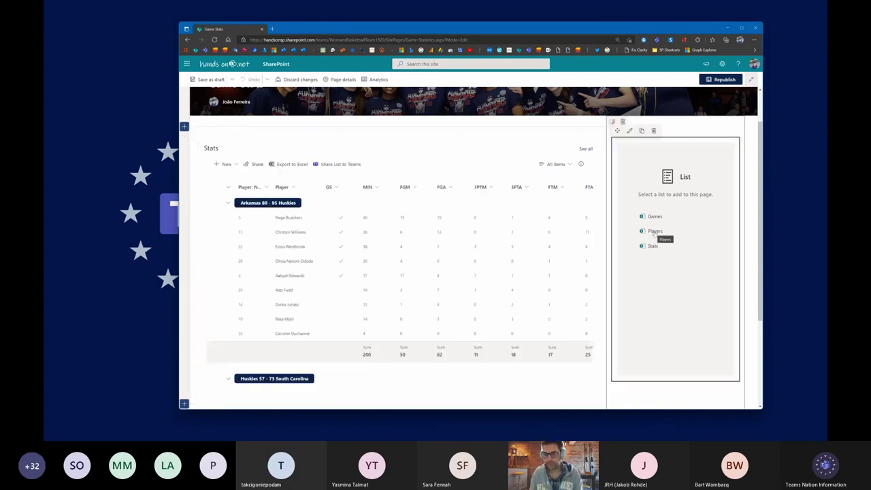
{"action": "left_click", "coordinate": [654, 232]}
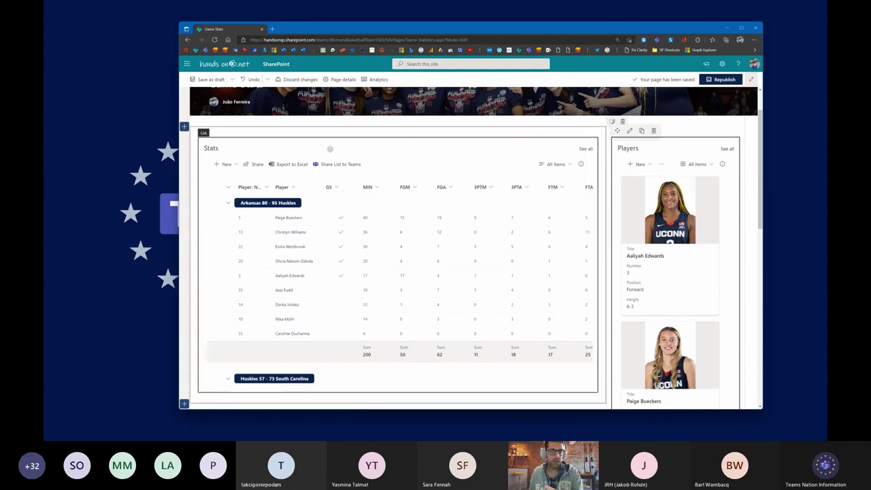
- Hide the command bar and the "See all" button of the Stats web part and apply the settings
{"action": "left_click", "coordinate": [329, 148]}
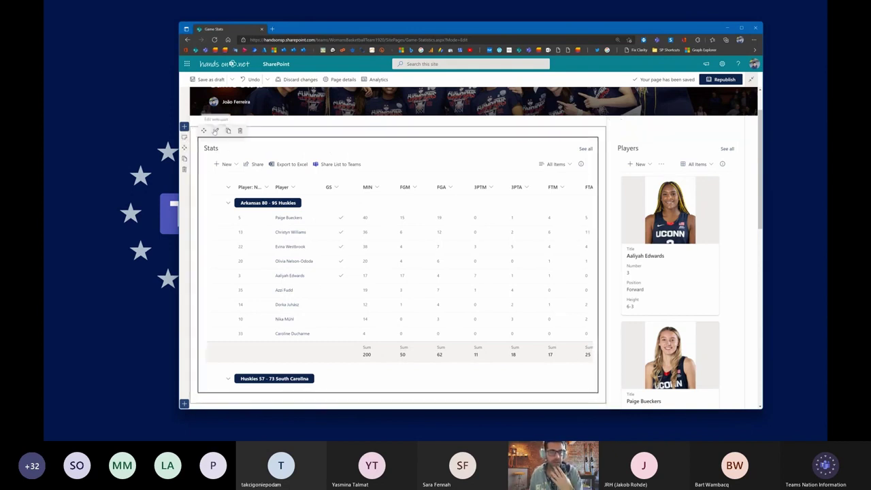
{"action": "left_click", "coordinate": [215, 130]}
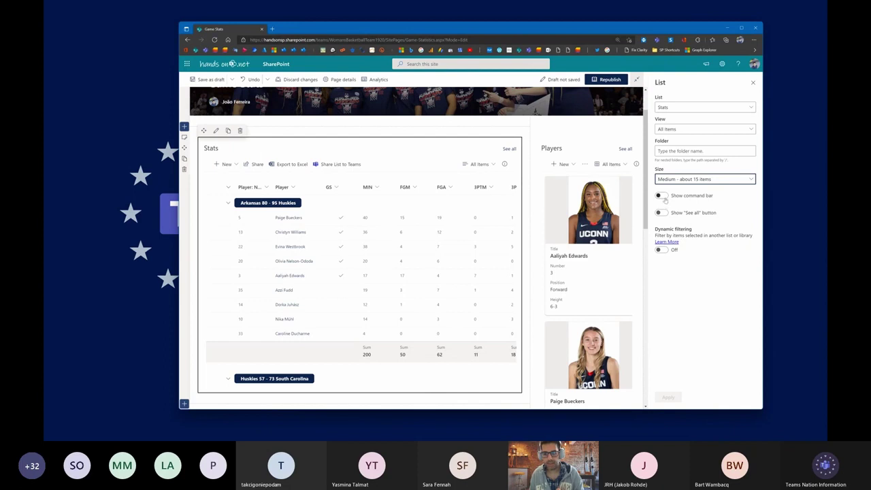
{"action": "left_click", "coordinate": [660, 195]}
{"action": "left_click", "coordinate": [659, 212]}
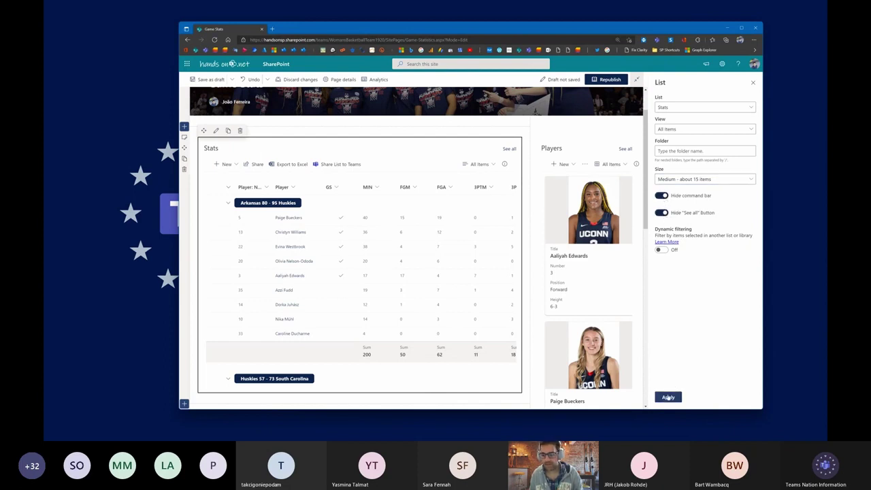
{"action": "left_click", "coordinate": [668, 397]}
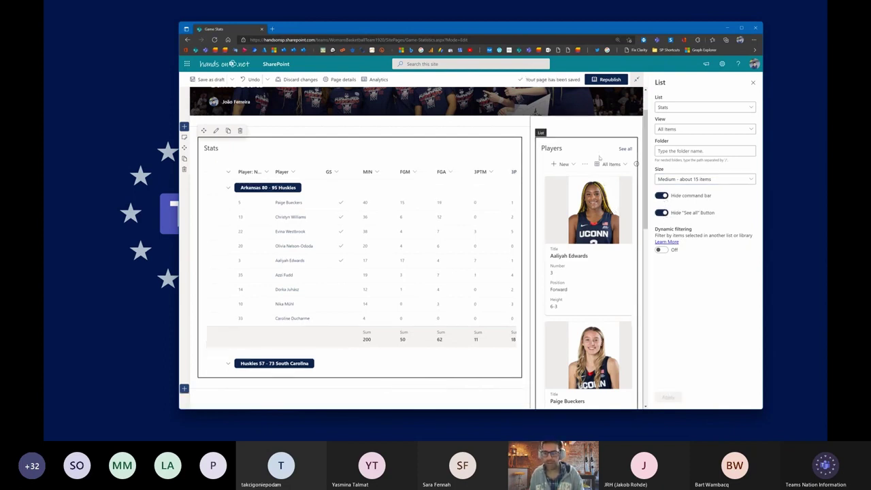
- Hide the command bar and the "See all" button of the Players web part, apply, and close its settings
{"action": "left_click", "coordinate": [598, 158]}
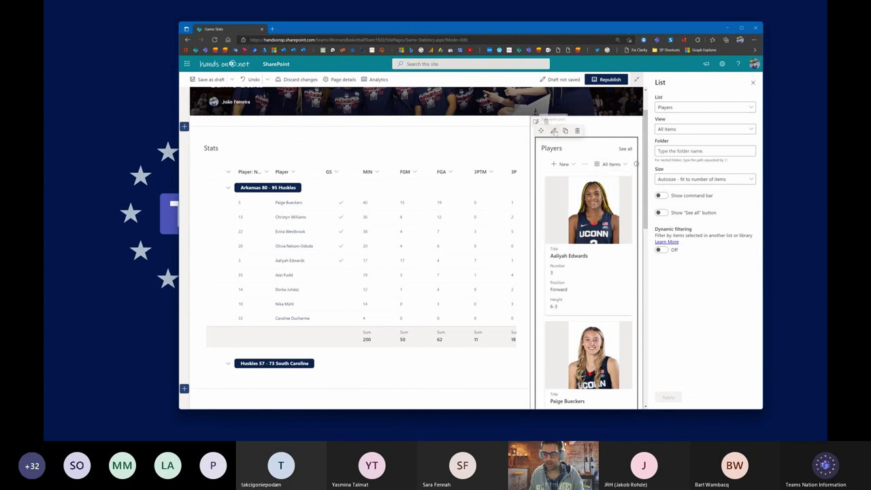
{"action": "left_click", "coordinate": [662, 197]}
{"action": "left_click", "coordinate": [664, 214]}
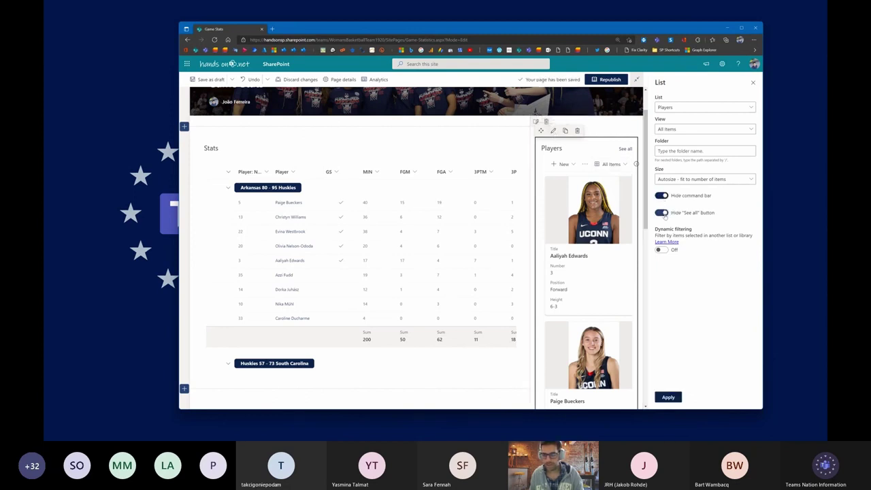
{"action": "left_click", "coordinate": [674, 398]}
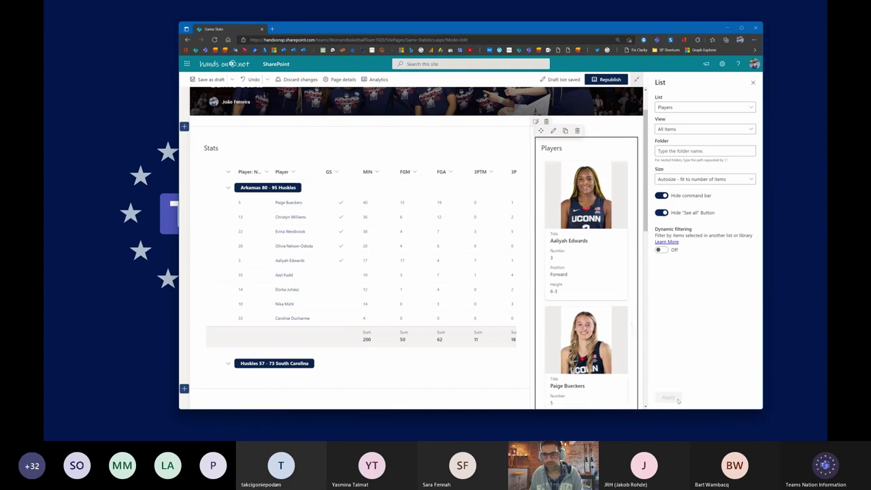
{"action": "left_click", "coordinate": [752, 82]}
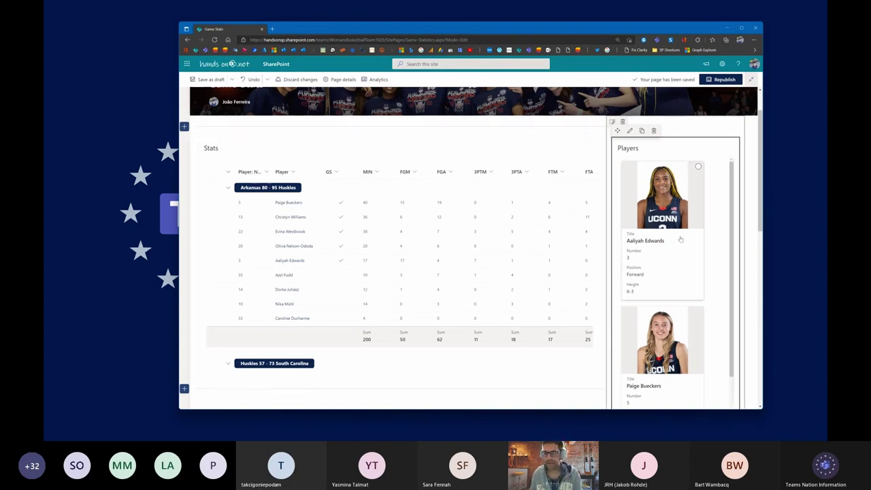
{"action": "scroll", "coordinate": [677, 245], "scroll_direction": "down", "scroll_amount": 3}
{"action": "scroll", "coordinate": [673, 249], "scroll_direction": "up", "scroll_amount": 3}
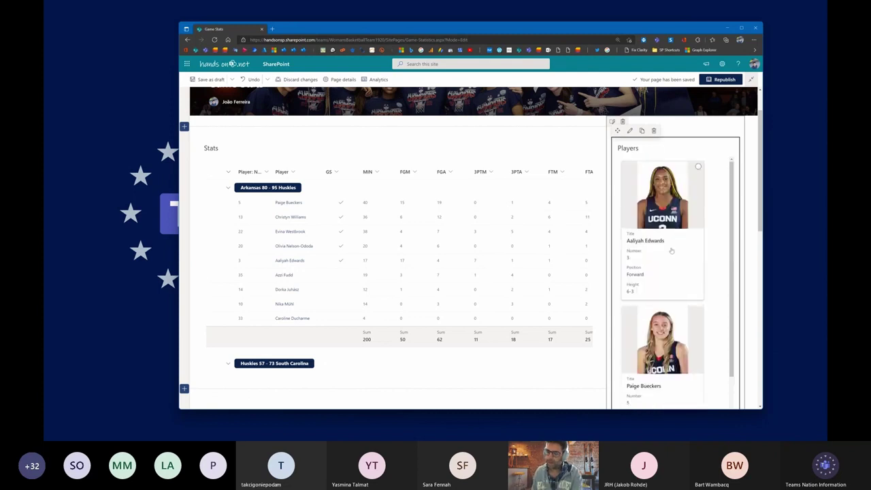
{"action": "scroll", "coordinate": [671, 251], "scroll_direction": "up", "scroll_amount": 3}
{"action": "scroll", "coordinate": [547, 247], "scroll_direction": "down", "scroll_amount": 3}
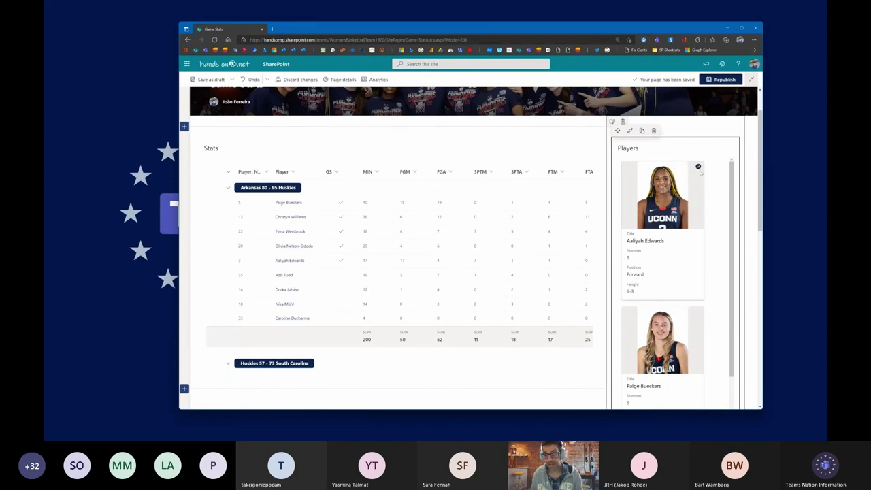
- Turn on dynamic filtering for the Stats web part and choose Player as the column to filter
{"action": "left_click", "coordinate": [408, 211]}
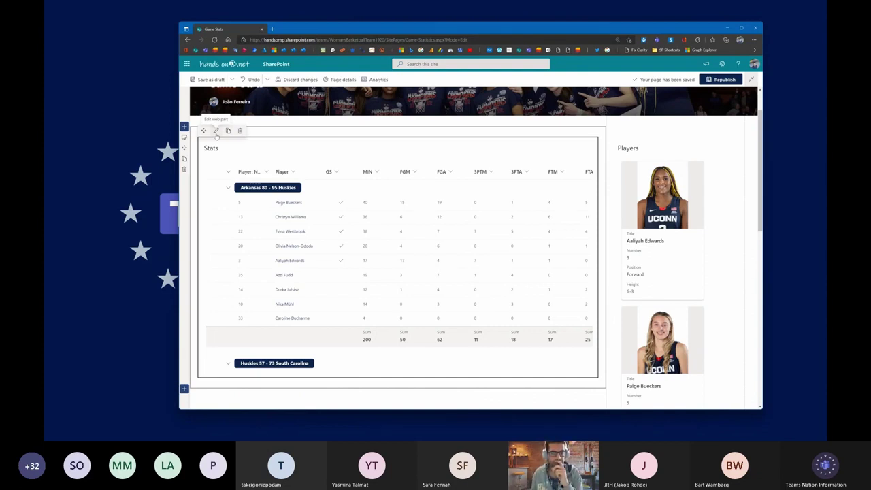
{"action": "left_click", "coordinate": [215, 131]}
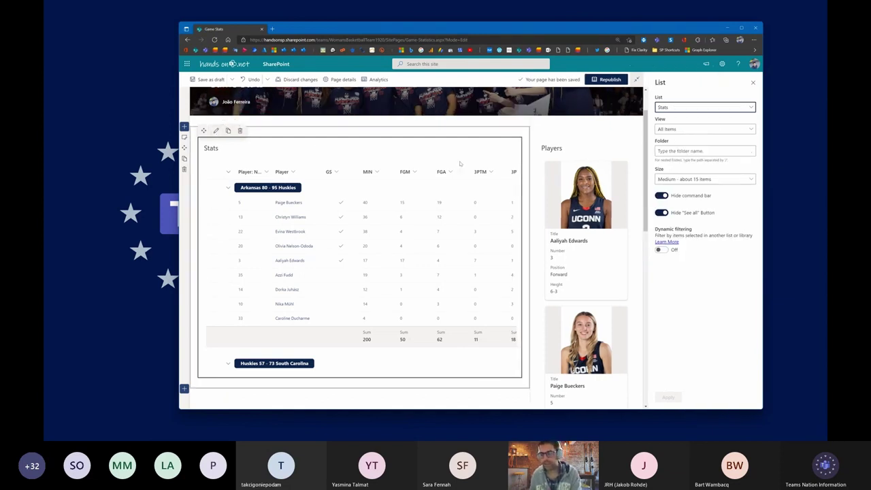
{"action": "left_click", "coordinate": [661, 250]}
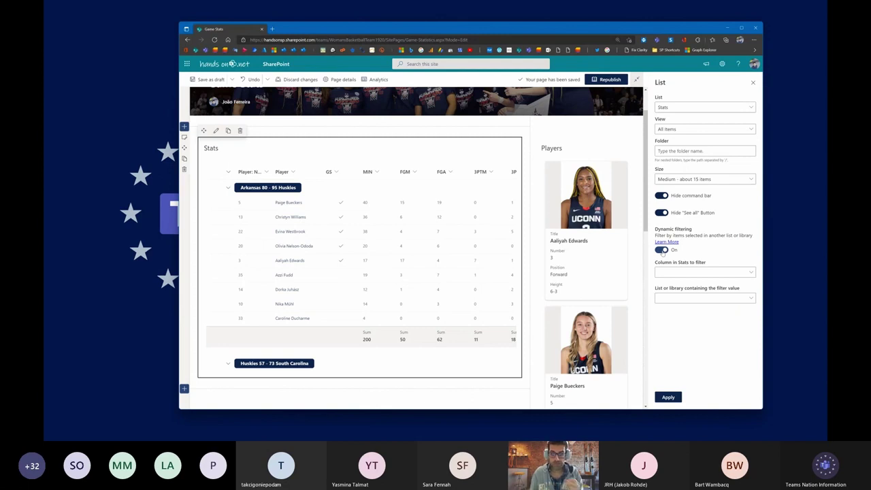
{"action": "left_click", "coordinate": [688, 274]}
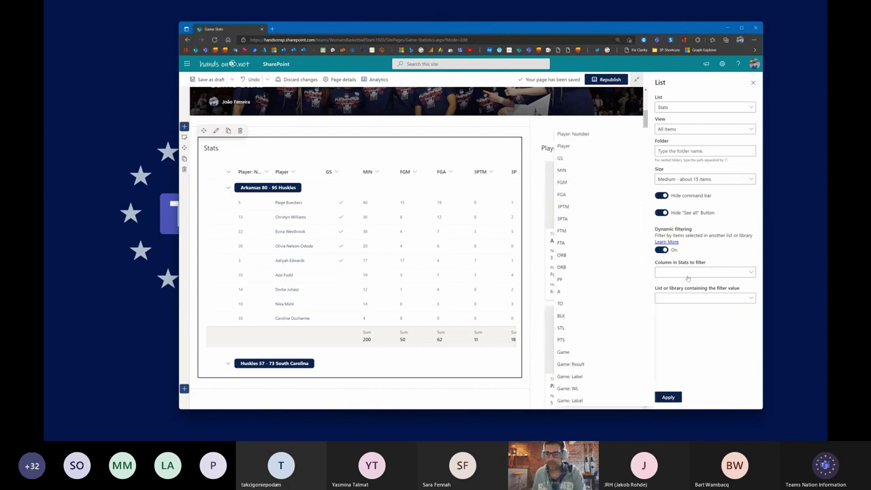
{"action": "left_click", "coordinate": [613, 149]}
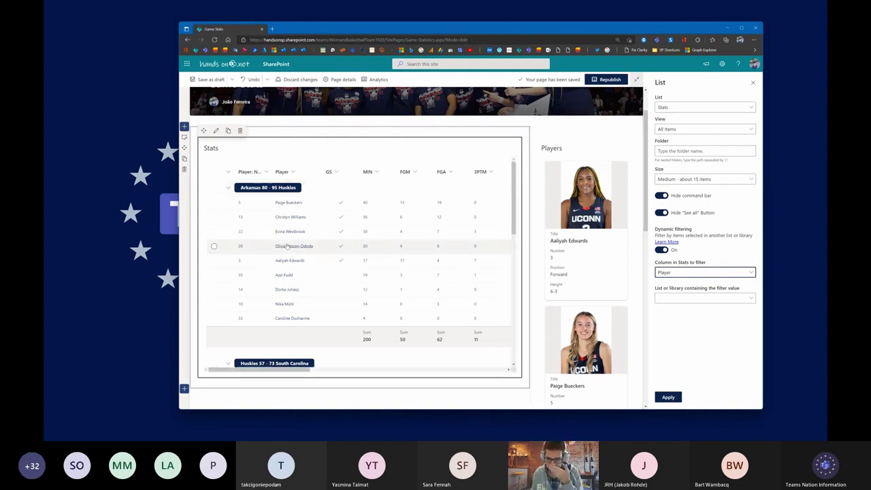
- Take the Stats filter value from the Title column of the Players list and apply the settings
{"action": "left_click", "coordinate": [707, 300]}
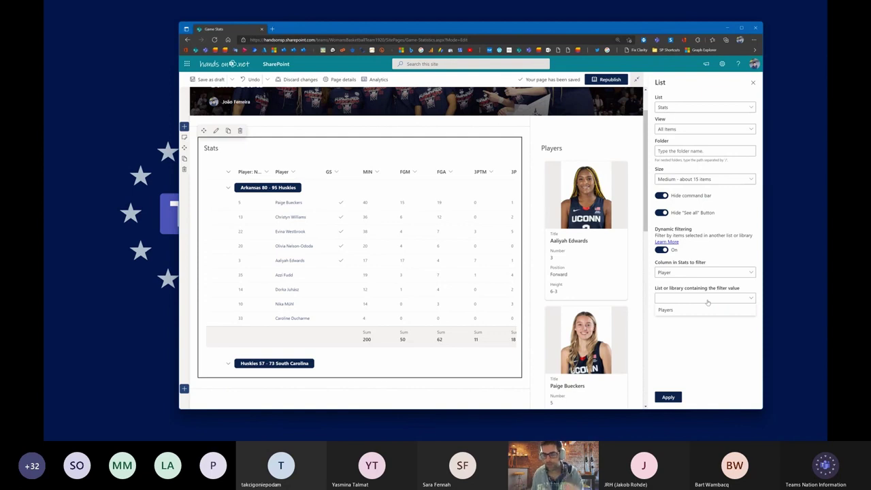
{"action": "left_click", "coordinate": [708, 310]}
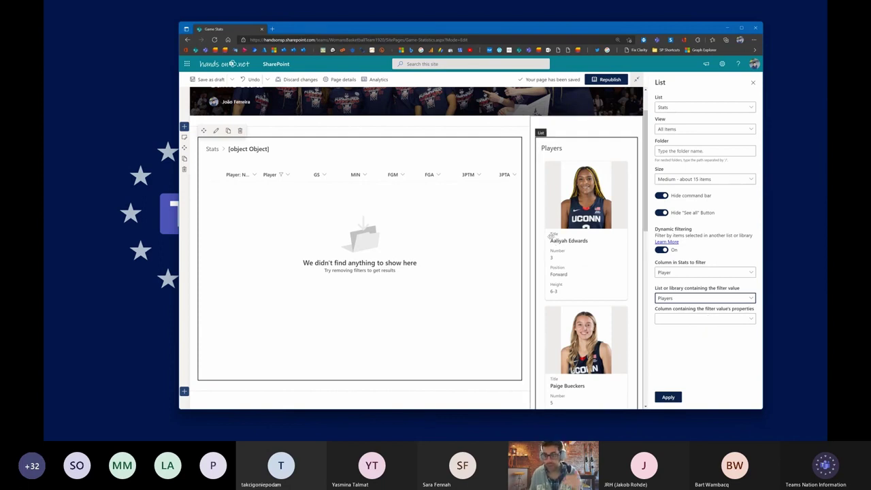
{"action": "left_click", "coordinate": [670, 319]}
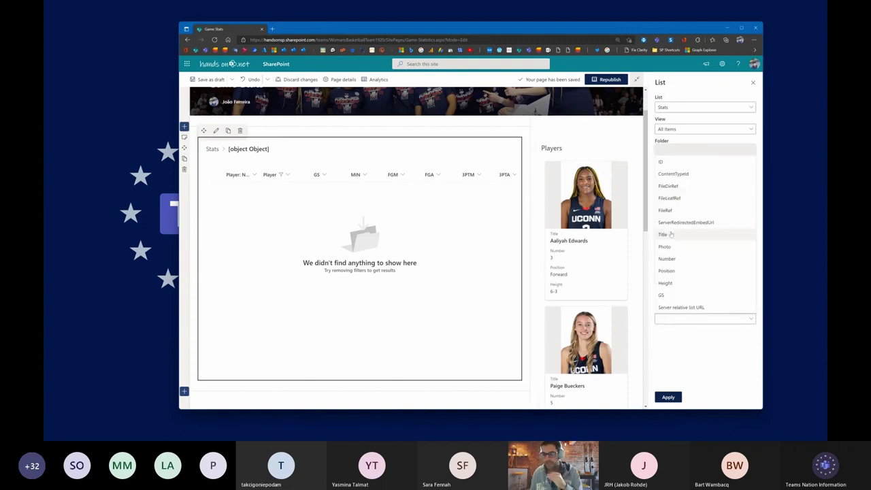
{"action": "left_click", "coordinate": [671, 235]}
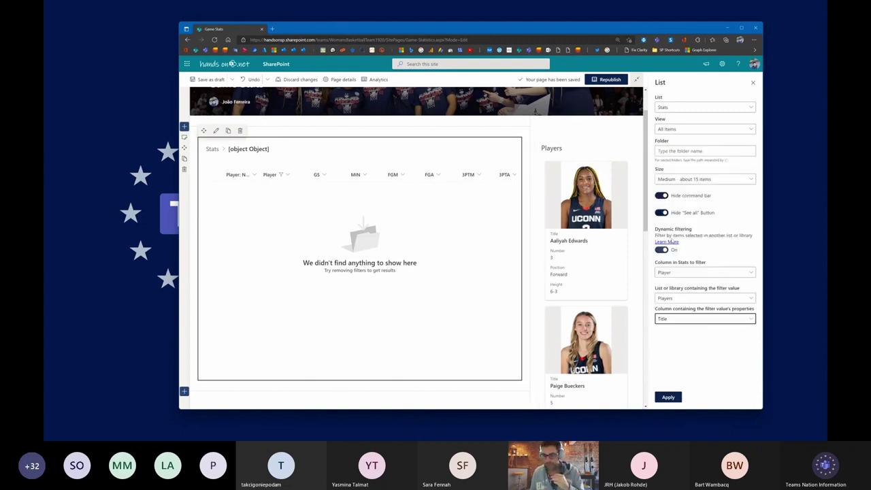
{"action": "left_click", "coordinate": [622, 208]}
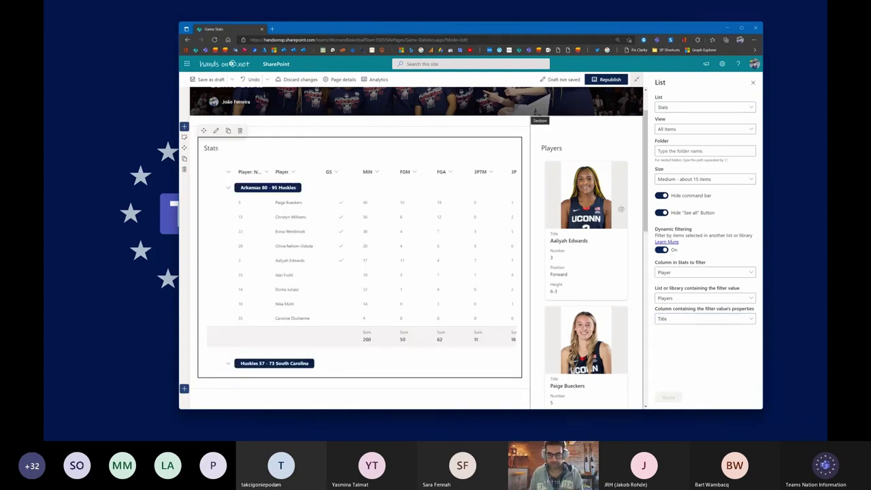
- Test the dynamic filter with the first two player cards, then clear the player selection
{"action": "left_click", "coordinate": [621, 167]}
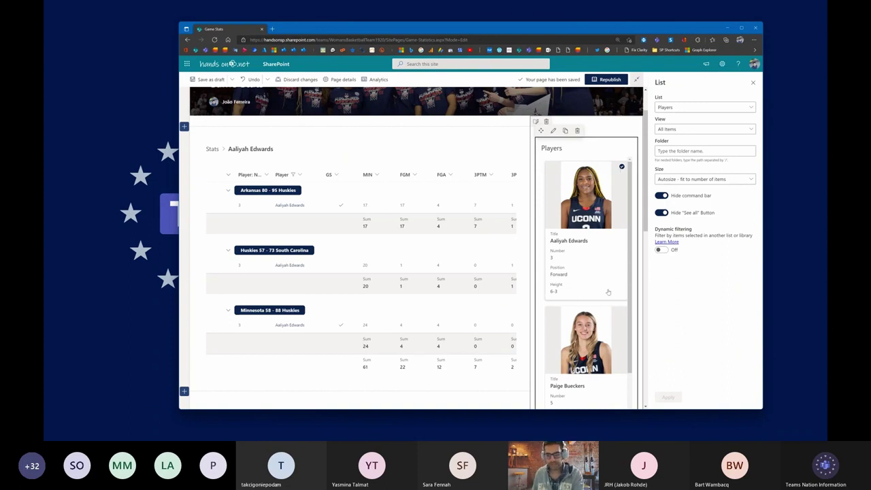
{"action": "scroll", "coordinate": [623, 262], "scroll_direction": "down", "scroll_amount": 2}
{"action": "left_click", "coordinate": [621, 259]}
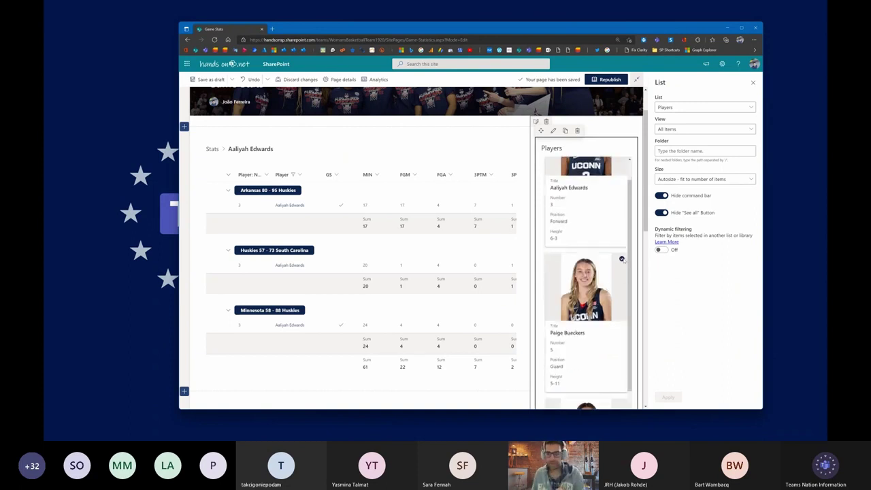
{"action": "left_click", "coordinate": [621, 260]}
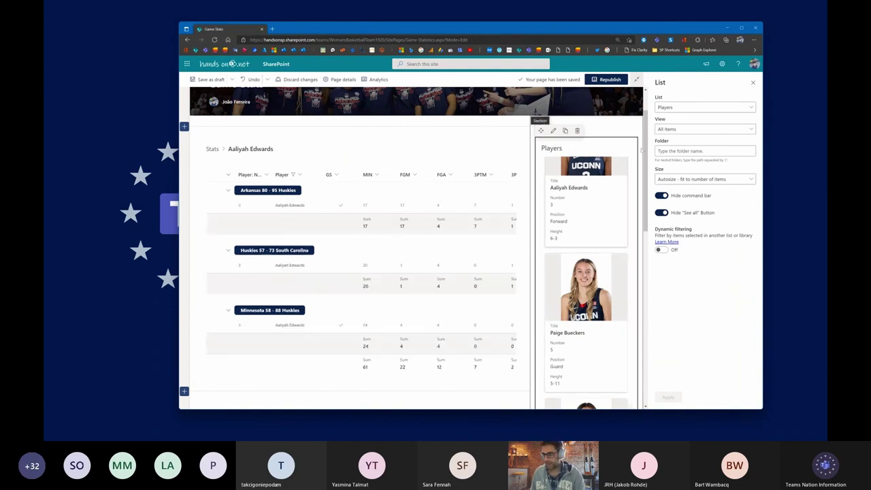
{"action": "scroll", "coordinate": [616, 228], "scroll_direction": "up", "scroll_amount": 3}
{"action": "scroll", "coordinate": [618, 221], "scroll_direction": "up", "scroll_amount": 1}
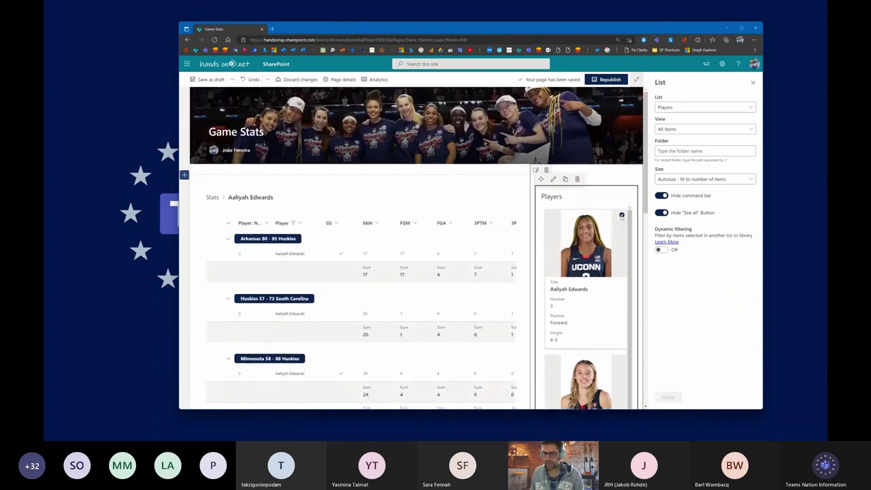
{"action": "left_click", "coordinate": [622, 215]}
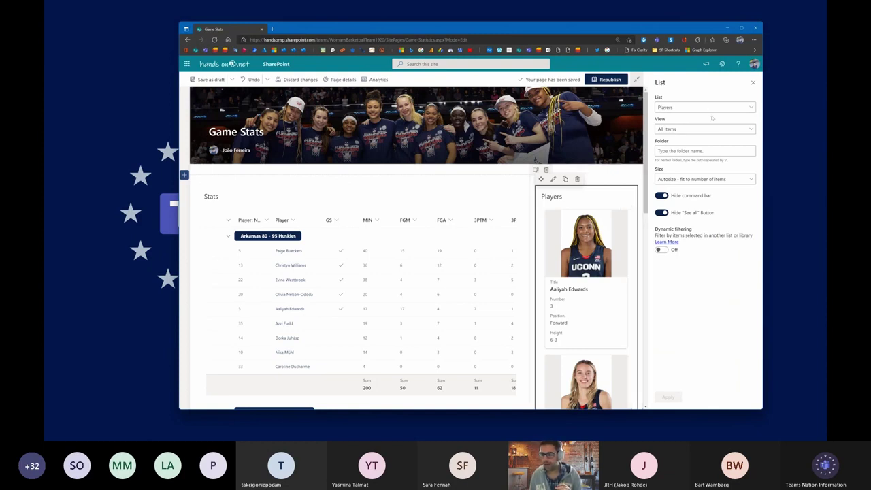
- Switch the Players web part to the Filters view, apply the change, and close its settings
{"action": "left_click", "coordinate": [701, 131]}
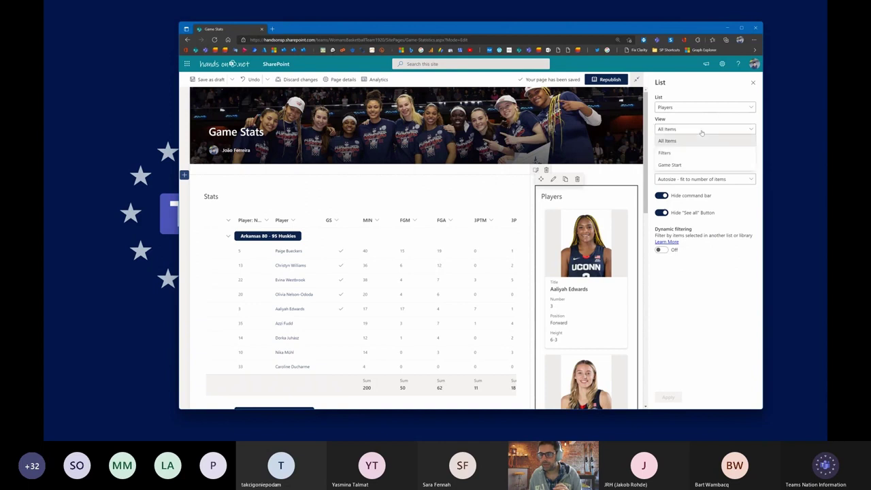
{"action": "left_click", "coordinate": [700, 152]}
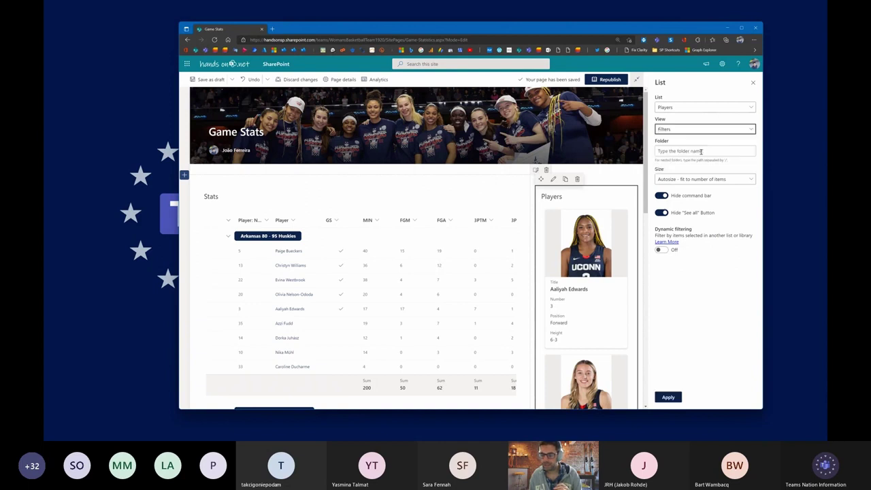
{"action": "left_click", "coordinate": [676, 397]}
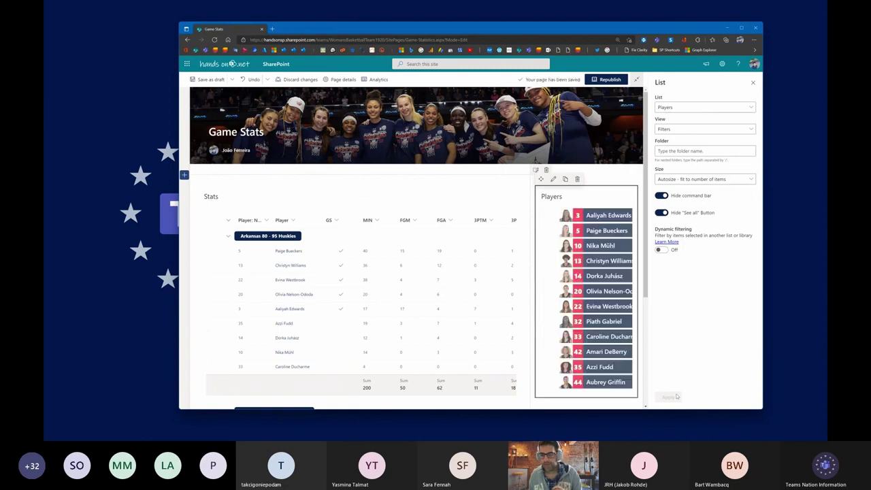
{"action": "left_click", "coordinate": [754, 83]}
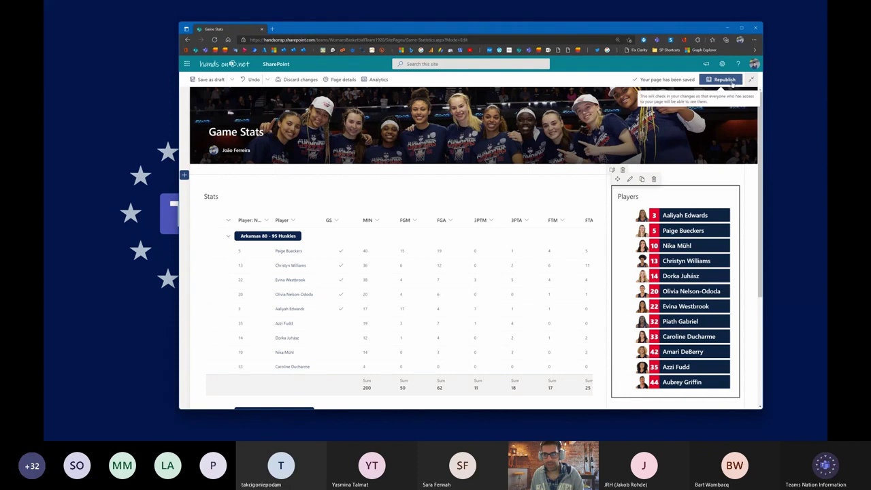
- Republish the Game Stats page and expand its content to hide the site header and navigation
{"action": "left_click", "coordinate": [725, 79]}
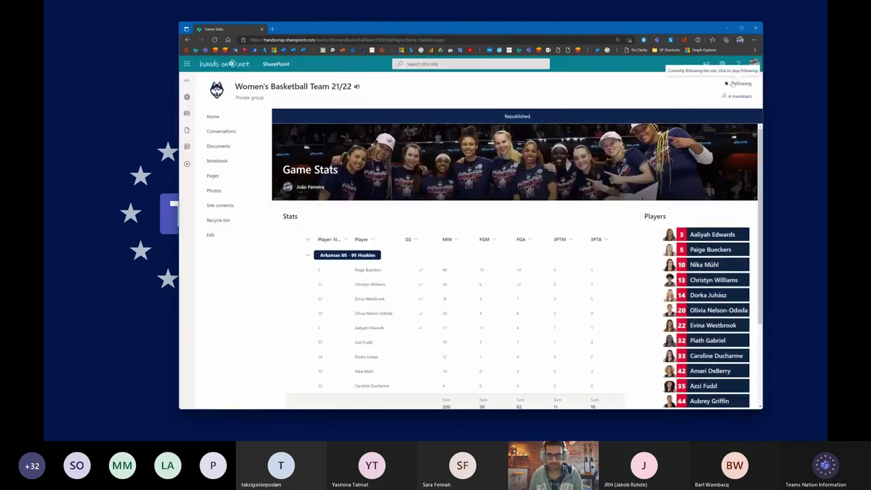
{"action": "scroll", "coordinate": [598, 207], "scroll_direction": "down", "scroll_amount": 3}
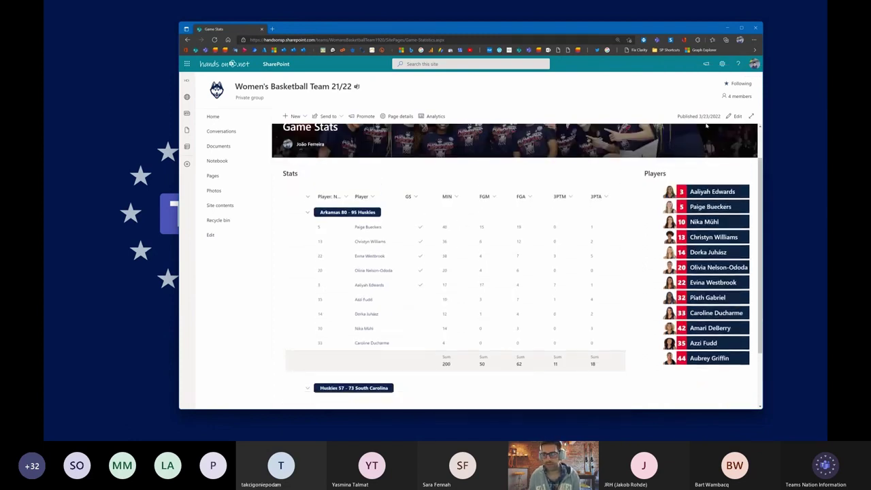
{"action": "left_click", "coordinate": [751, 116]}
{"action": "scroll", "coordinate": [450, 252], "scroll_direction": "up", "scroll_amount": 1}
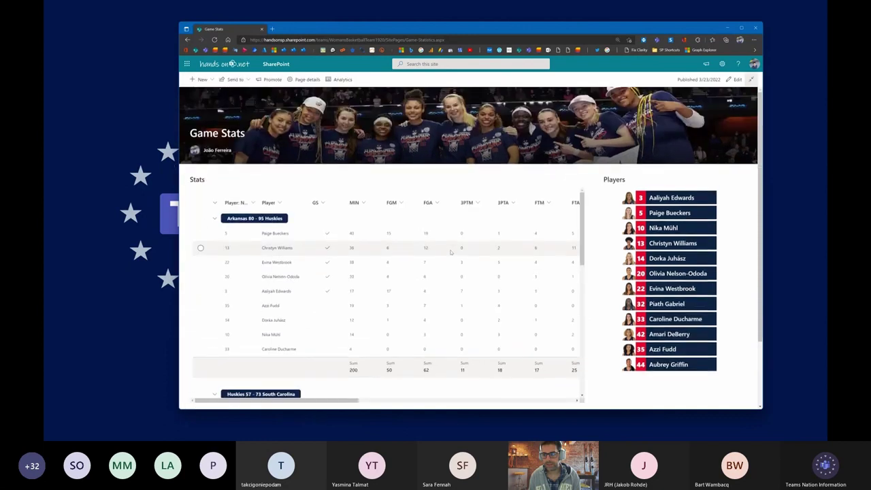
- Test filtering the stats by several players at once using numbers 3, 13 and 33, then clear the selection
{"action": "left_click", "coordinate": [613, 197]}
{"action": "left_click", "coordinate": [614, 242]}
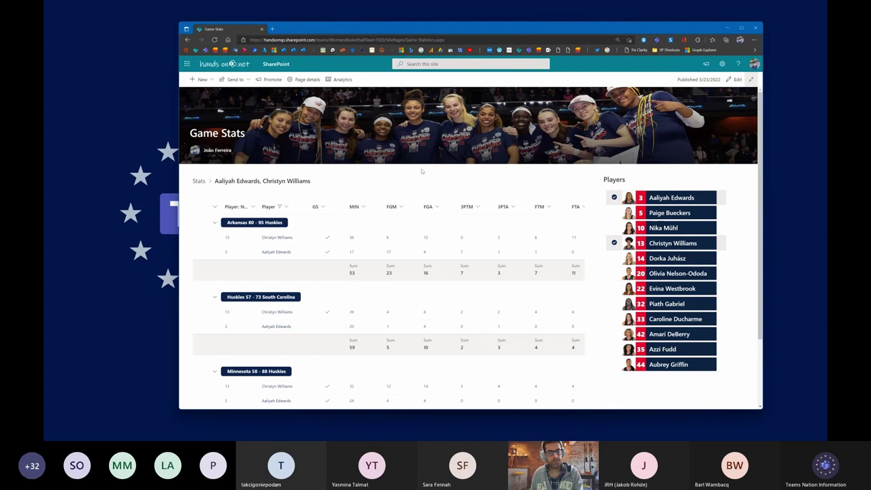
{"action": "left_click", "coordinate": [614, 318]}
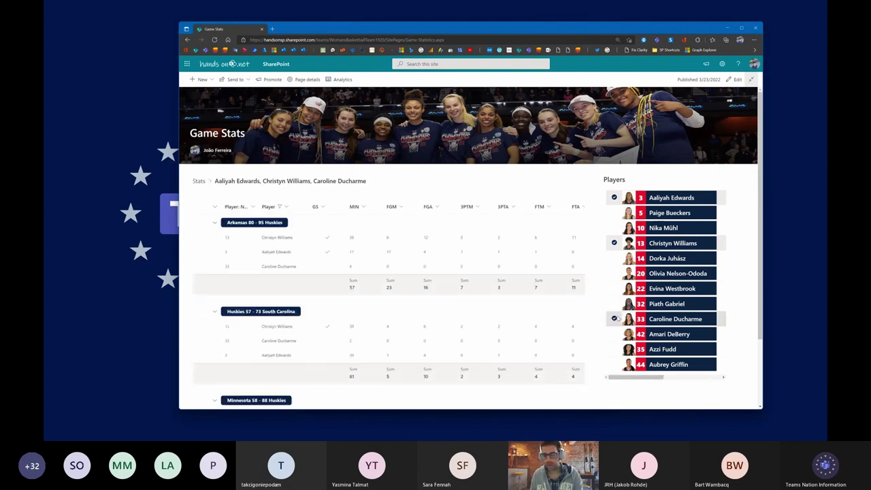
{"action": "left_click", "coordinate": [614, 319]}
{"action": "left_click", "coordinate": [614, 243]}
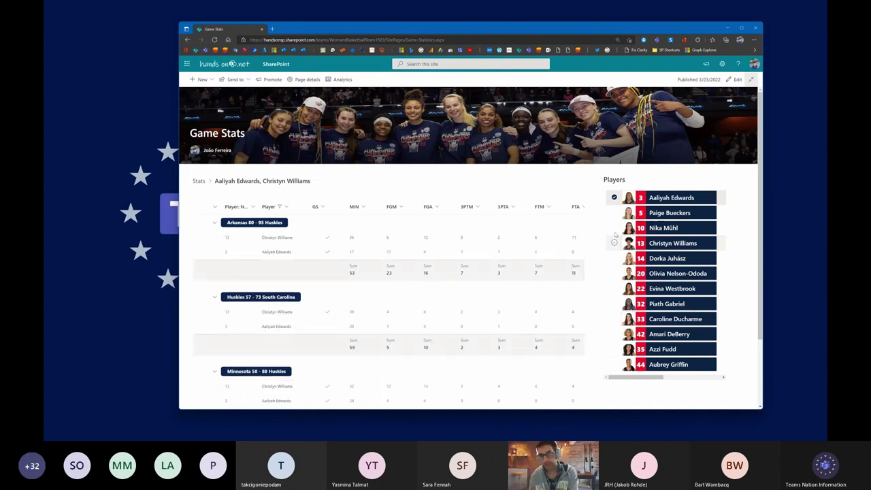
{"action": "left_click", "coordinate": [614, 197]}
{"action": "left_click", "coordinate": [613, 197]}
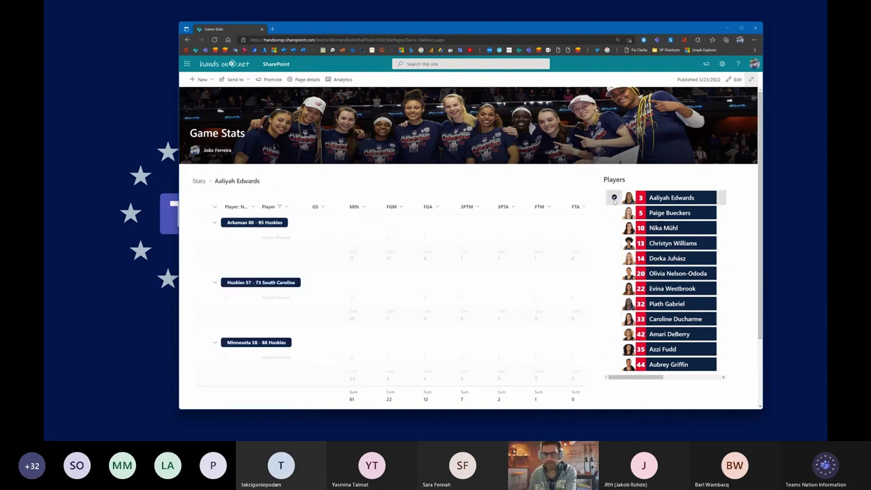
{"action": "left_click", "coordinate": [614, 197]}
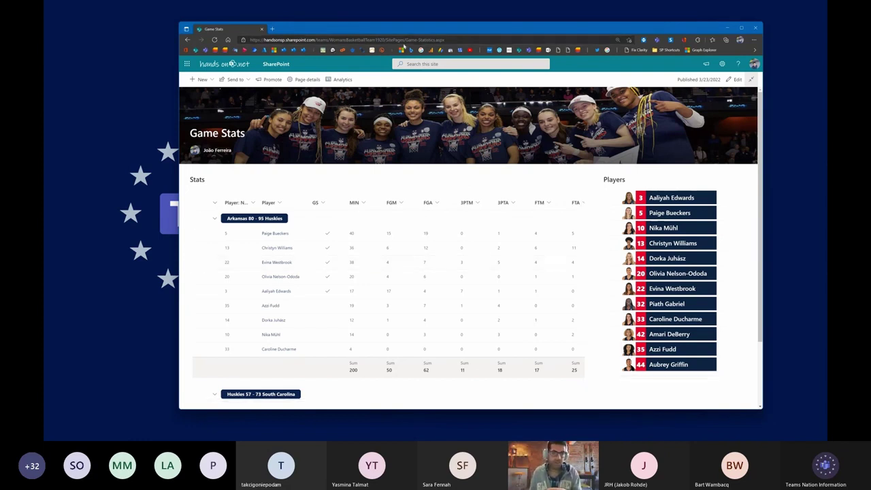
- Copy the Game Stats page's address, switch to Microsoft Teams, and open the app selection for a new channel tab
{"action": "left_click", "coordinate": [404, 40]}
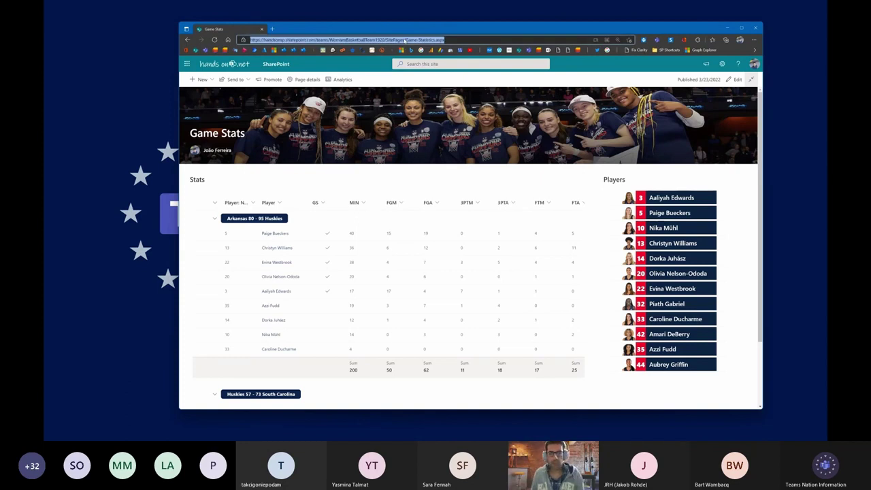
{"action": "left_click", "coordinate": [729, 28]}
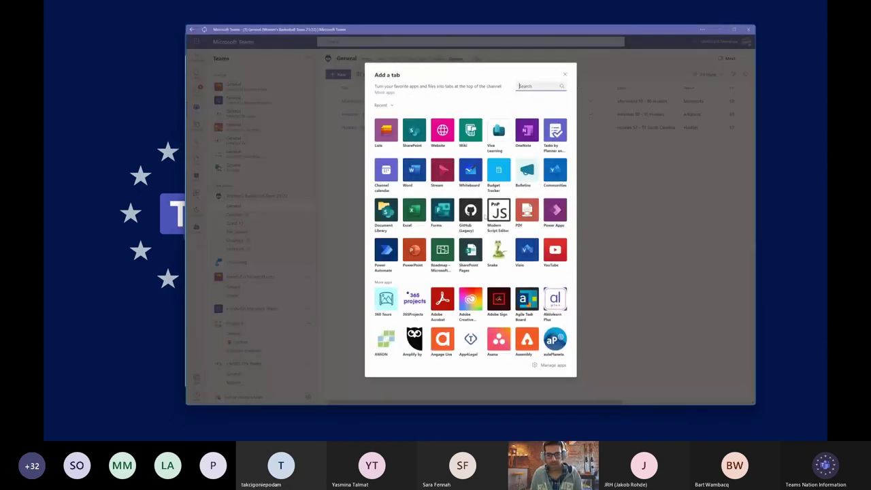
- Add the team site's Game Stats page as a SharePoint channel tab without posting about it to the channel
{"action": "key", "text": "Escape"}
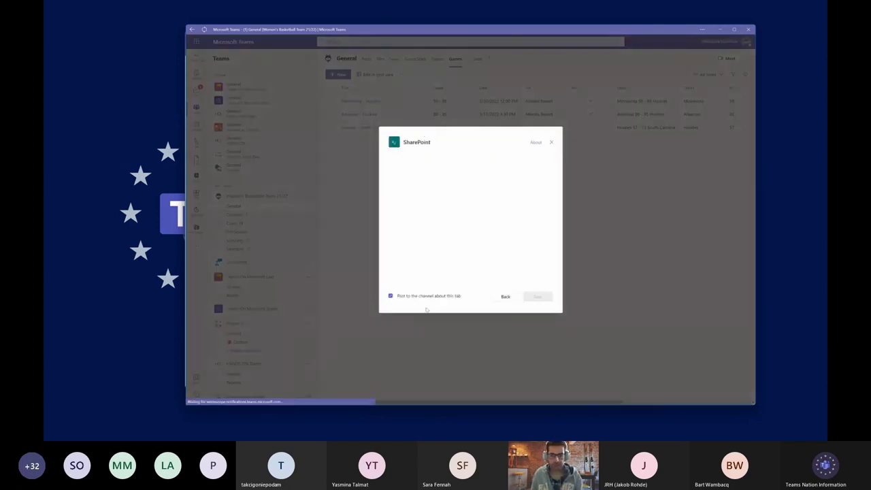
{"action": "left_click", "coordinate": [396, 296]}
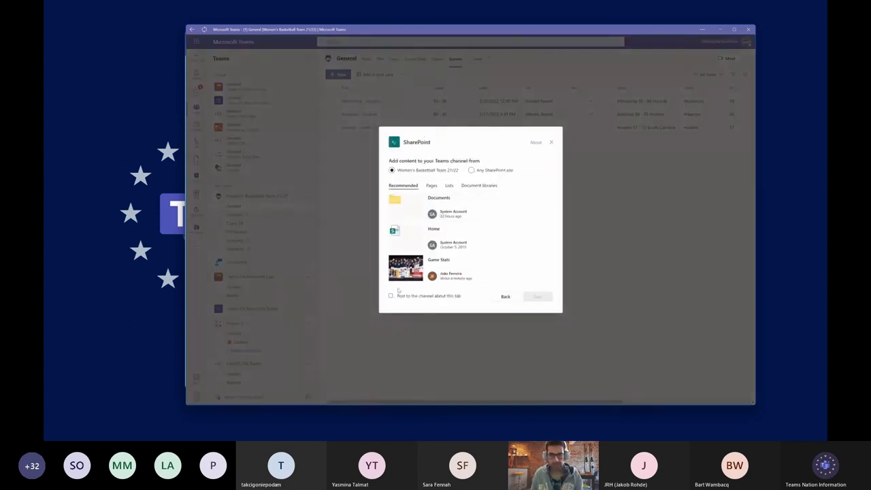
{"action": "left_click", "coordinate": [431, 185]}
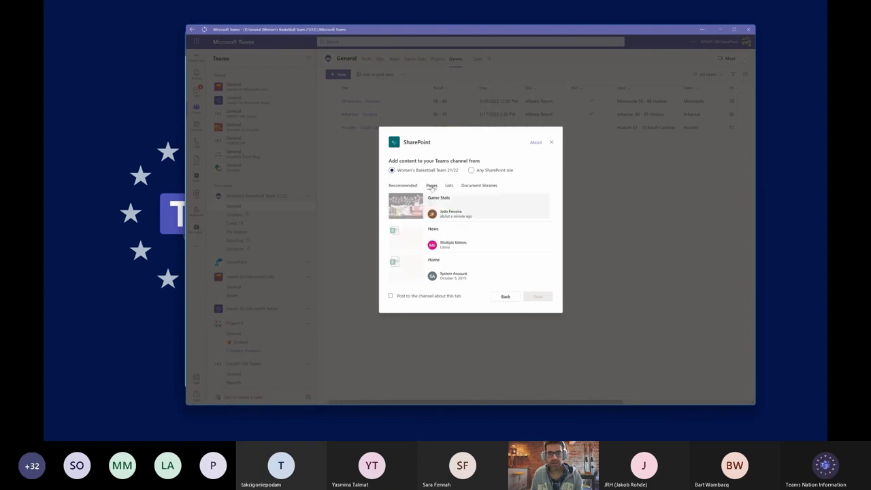
{"action": "left_click", "coordinate": [496, 215]}
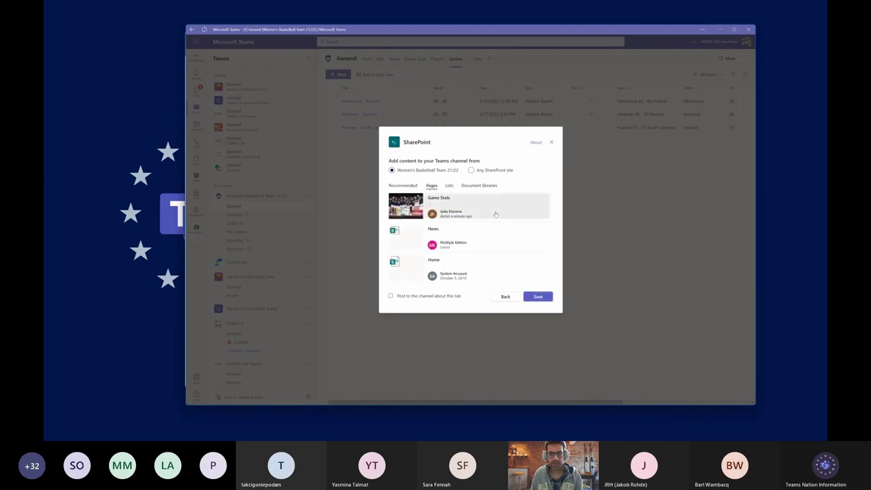
{"action": "left_click", "coordinate": [538, 297]}
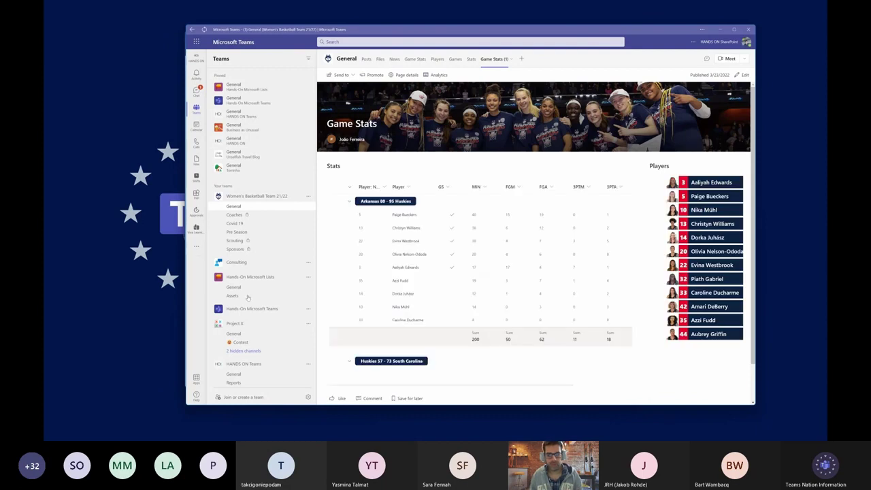
- Enlarge the Teams window and test filtering the stats in the new tab by players number 3, 5 and 10
{"action": "left_click_drag", "start_coordinate": [185, 405], "coordinate": [124, 420]}
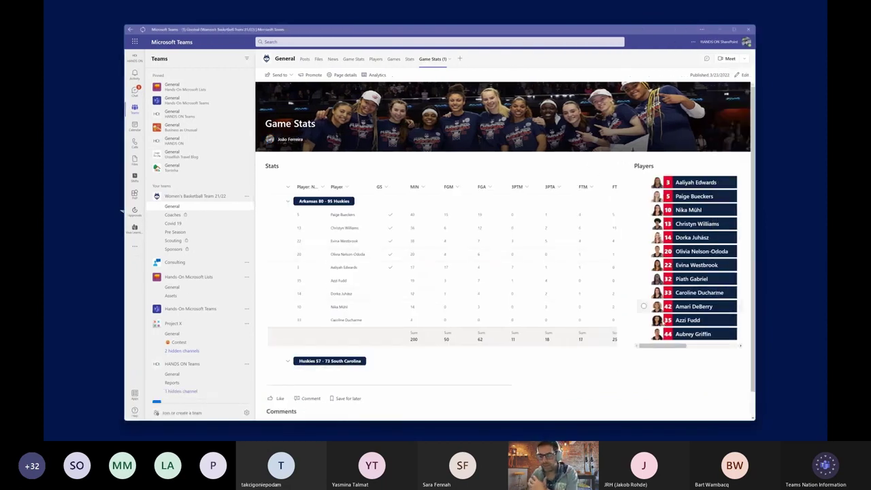
{"action": "left_click", "coordinate": [644, 182]}
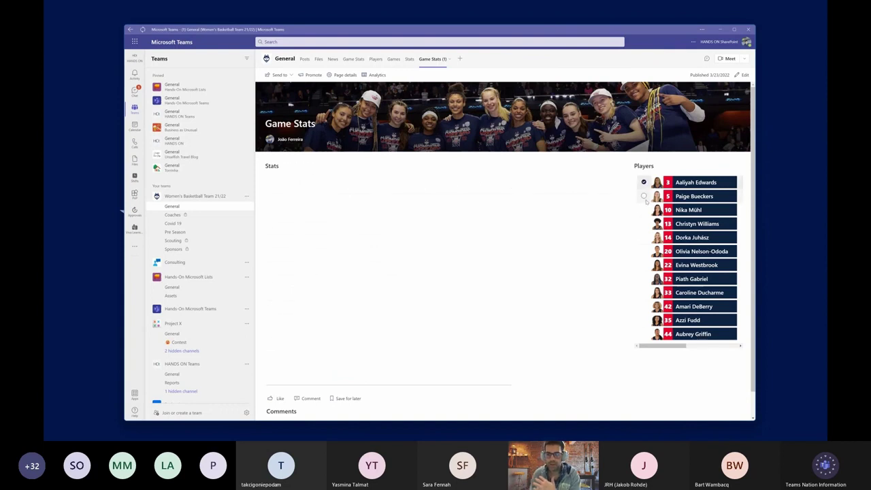
{"action": "left_click", "coordinate": [644, 196]}
{"action": "left_click", "coordinate": [643, 210]}
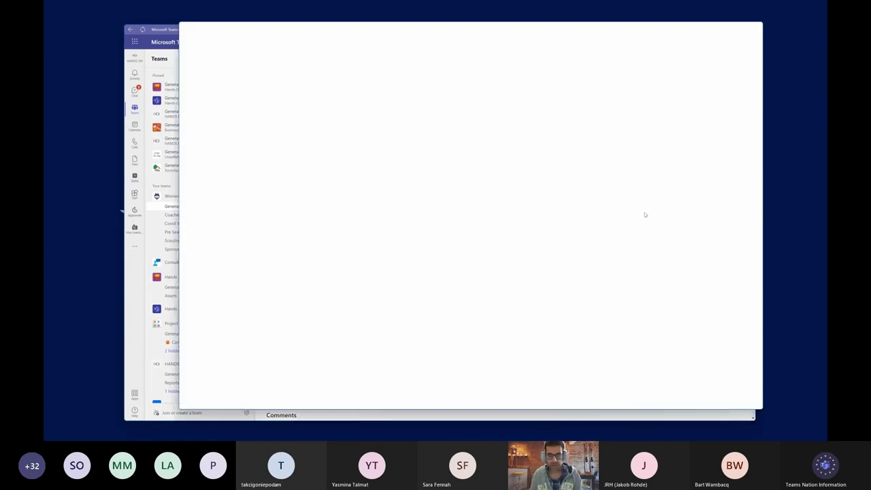
- Edit the Game Stats page in SharePoint and replace the Players web part with a List web part showing the Games list
{"action": "left_click", "coordinate": [737, 80]}
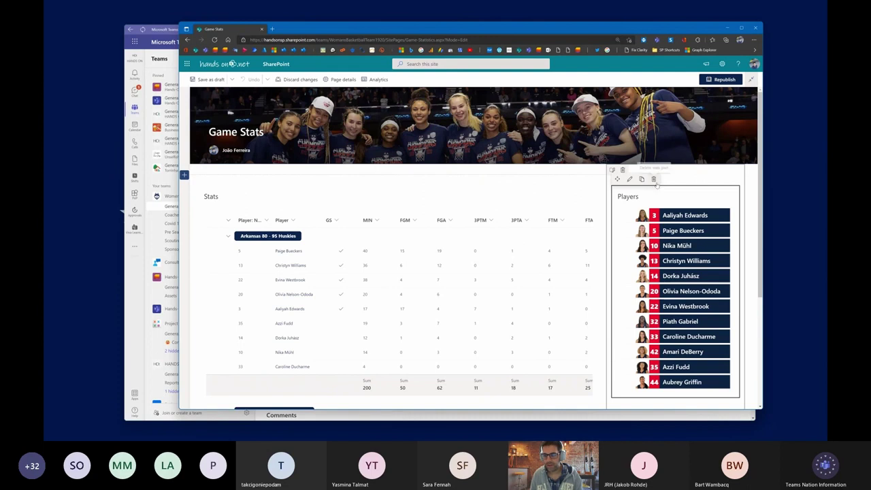
{"action": "left_click", "coordinate": [653, 179]}
{"action": "left_click", "coordinate": [674, 180]}
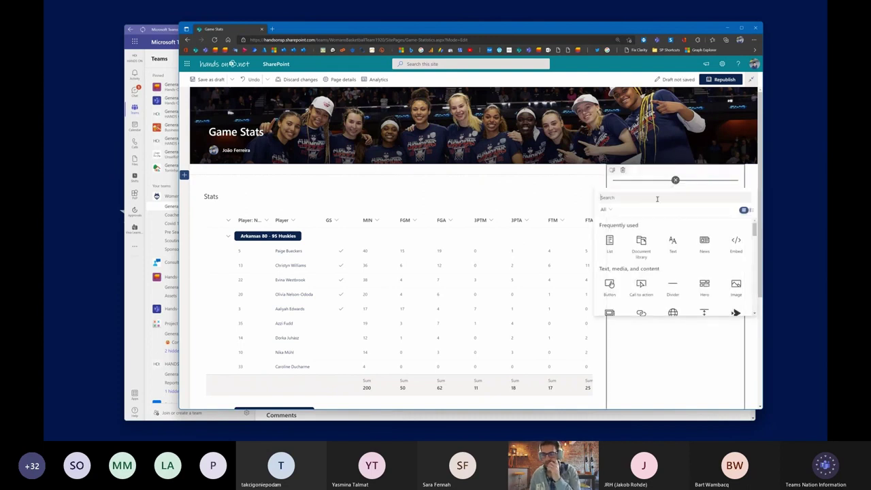
{"action": "left_click", "coordinate": [610, 240]}
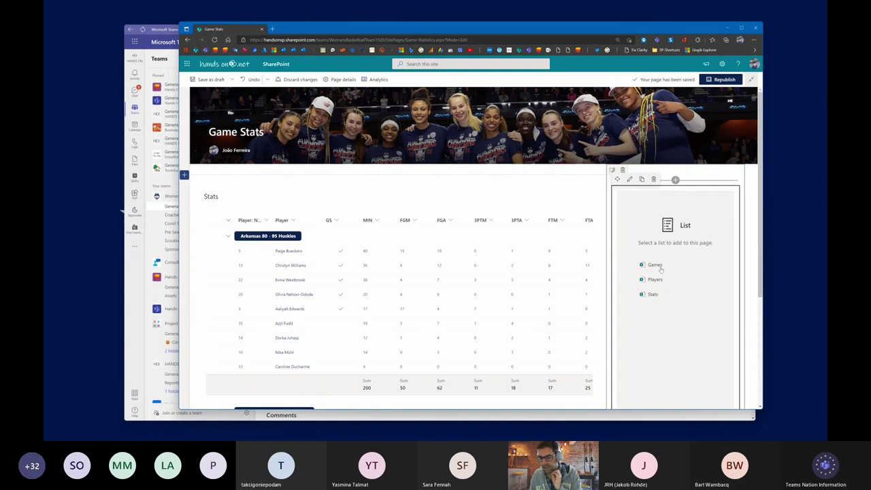
{"action": "left_click", "coordinate": [655, 265]}
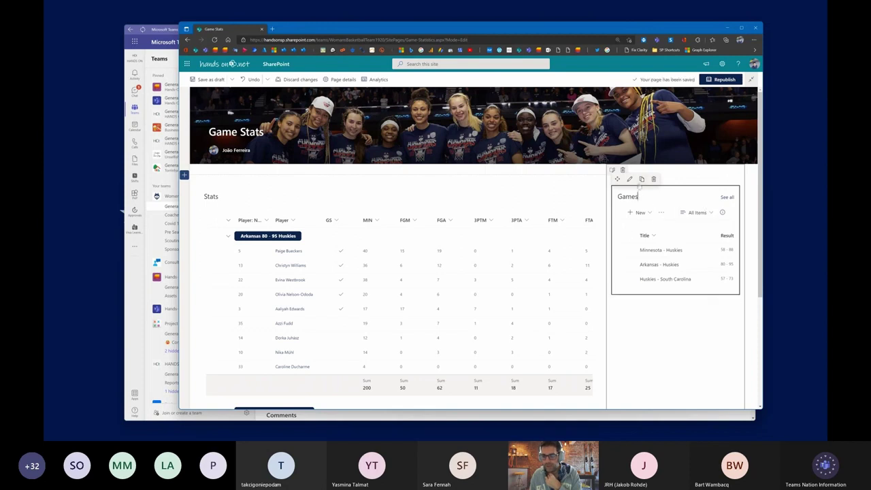
- Set the Games web part to the Filters view, hide its command bar and "See all" button, and apply the changes
{"action": "left_click", "coordinate": [629, 178]}
{"action": "left_click", "coordinate": [701, 128]}
{"action": "left_click", "coordinate": [691, 165]}
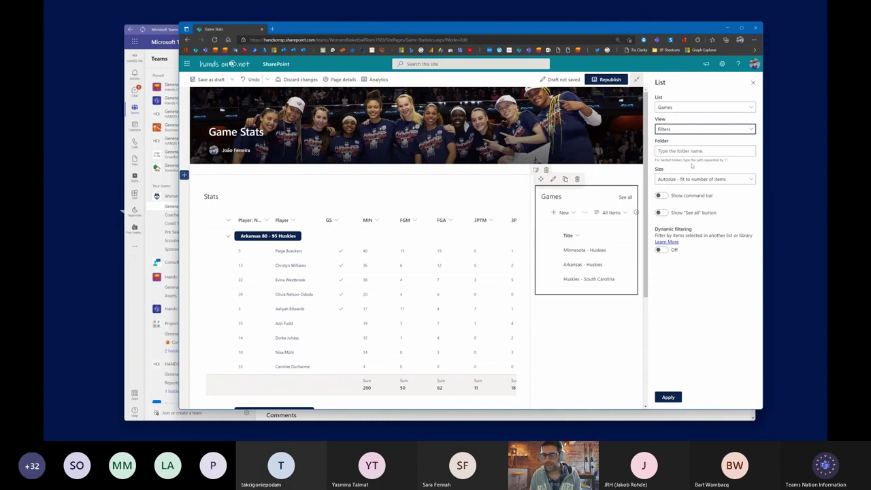
{"action": "left_click", "coordinate": [663, 212]}
{"action": "left_click", "coordinate": [661, 195]}
{"action": "left_click", "coordinate": [668, 397]}
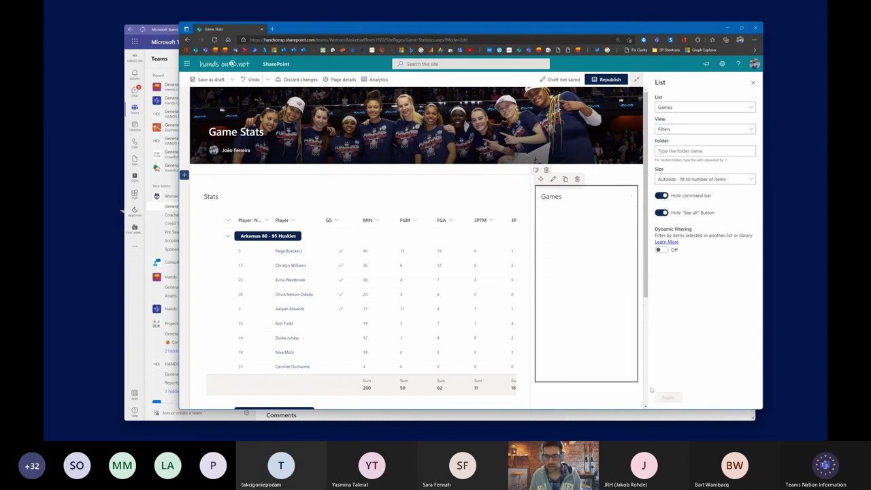
- Set the Stats web part's dynamic filtering to match its Game column with the Games list's Title column, then apply and close the settings
{"action": "left_click", "coordinate": [242, 200]}
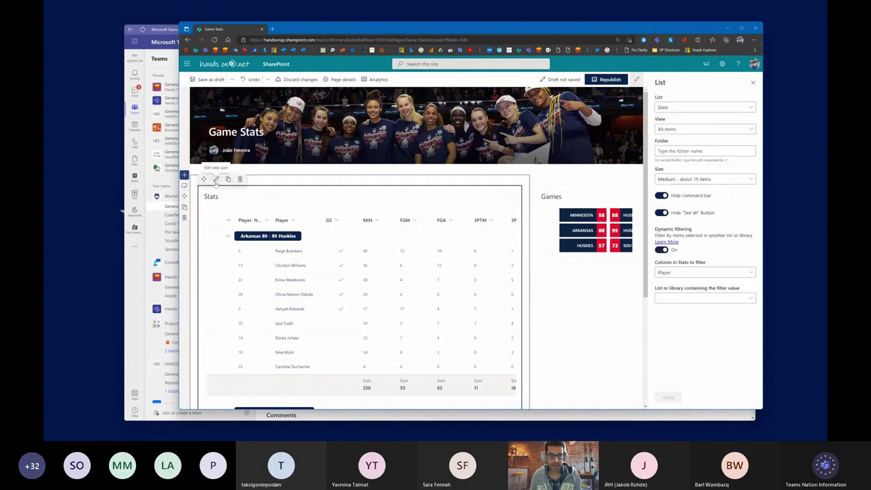
{"action": "left_click", "coordinate": [722, 273]}
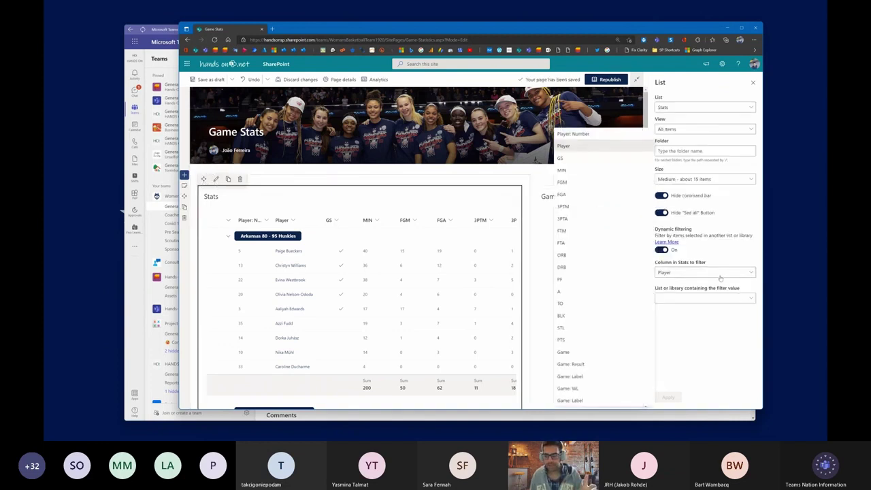
{"action": "left_click", "coordinate": [626, 351]}
{"action": "left_click", "coordinate": [721, 298]}
{"action": "left_click", "coordinate": [664, 308]}
{"action": "left_click", "coordinate": [705, 318]}
{"action": "left_click", "coordinate": [701, 346]}
{"action": "left_click", "coordinate": [671, 397]}
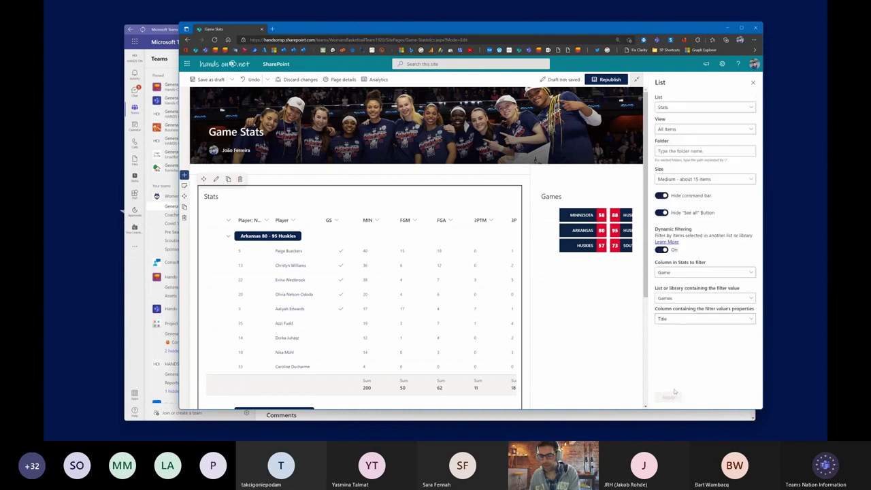
{"action": "left_click", "coordinate": [752, 82]}
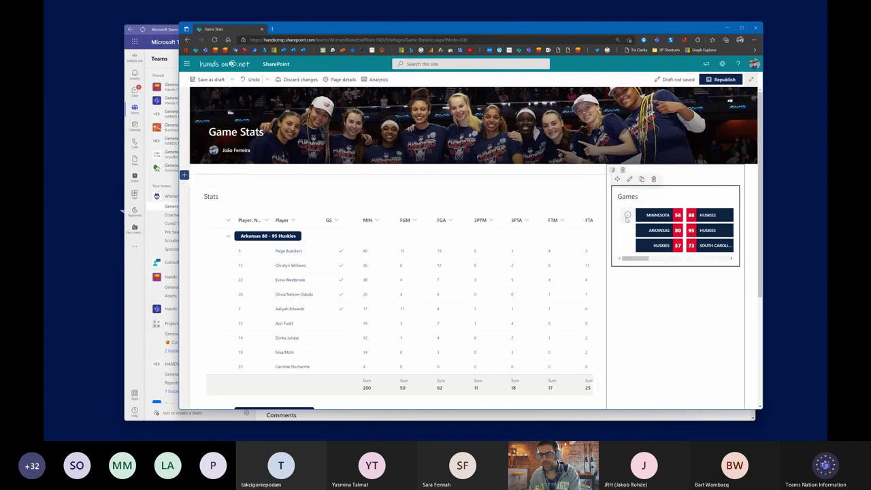
- Test filtering the stats by the Minnesota - Huskies game, clear it, and filter by Huskies - South Carolina instead
{"action": "left_click", "coordinate": [627, 215]}
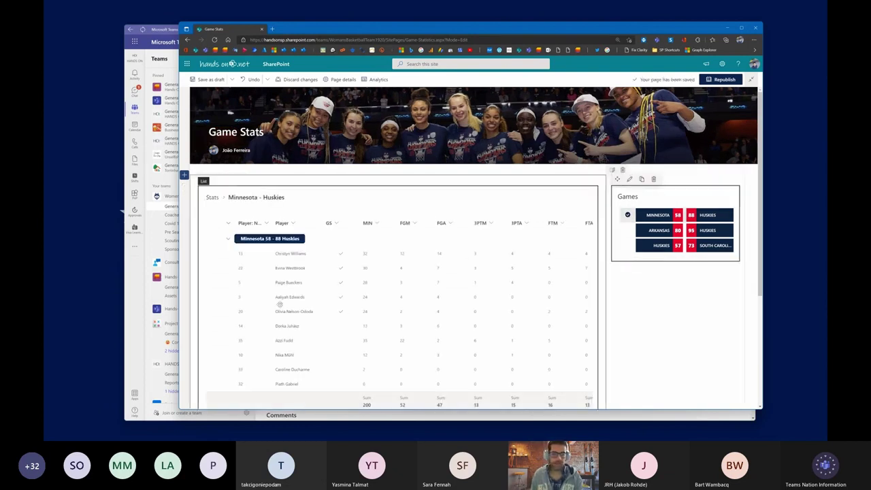
{"action": "scroll", "coordinate": [279, 303], "scroll_direction": "down", "scroll_amount": 1}
{"action": "scroll", "coordinate": [279, 303], "scroll_direction": "up", "scroll_amount": 1}
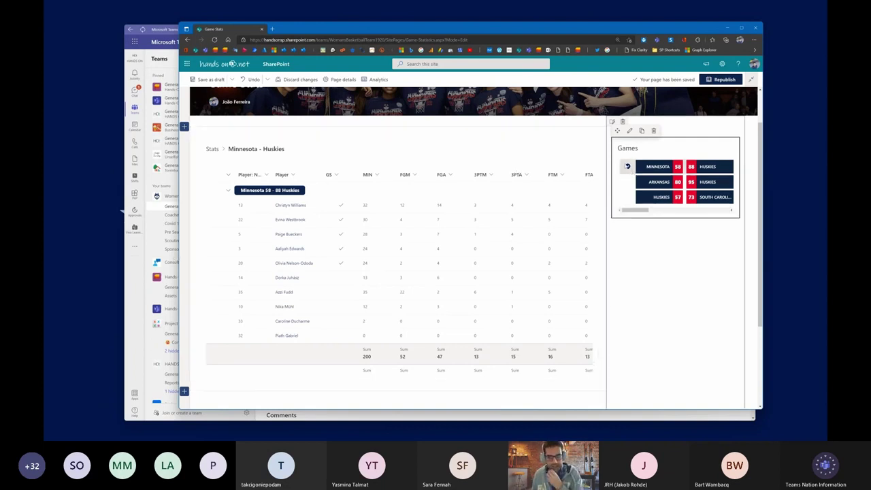
{"action": "left_click", "coordinate": [628, 166]}
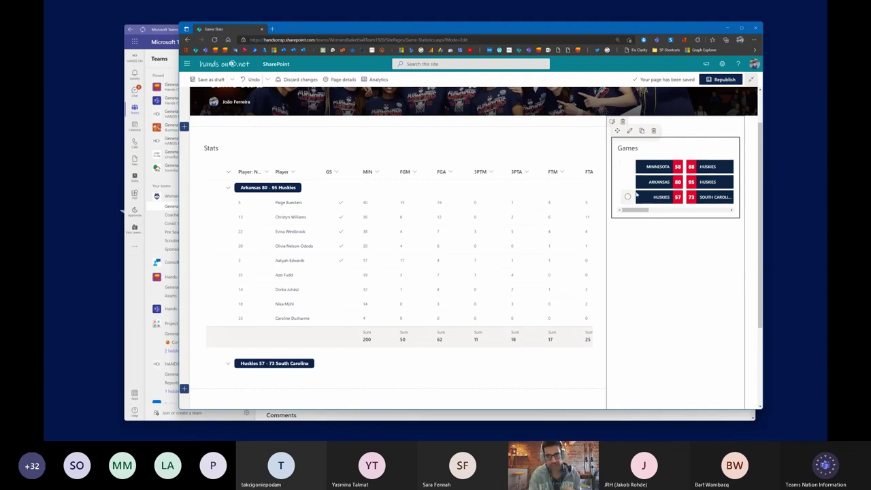
{"action": "left_click", "coordinate": [627, 197]}
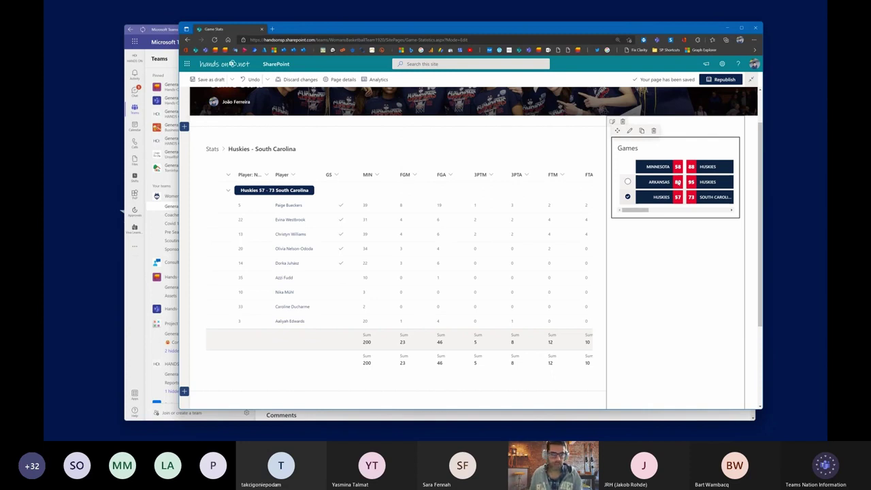
- Switch to Microsoft Lists, open the Women's Basketball Team's Players list, clear the other windows away, and widen the Lists window
{"action": "left_click", "coordinate": [135, 339]}
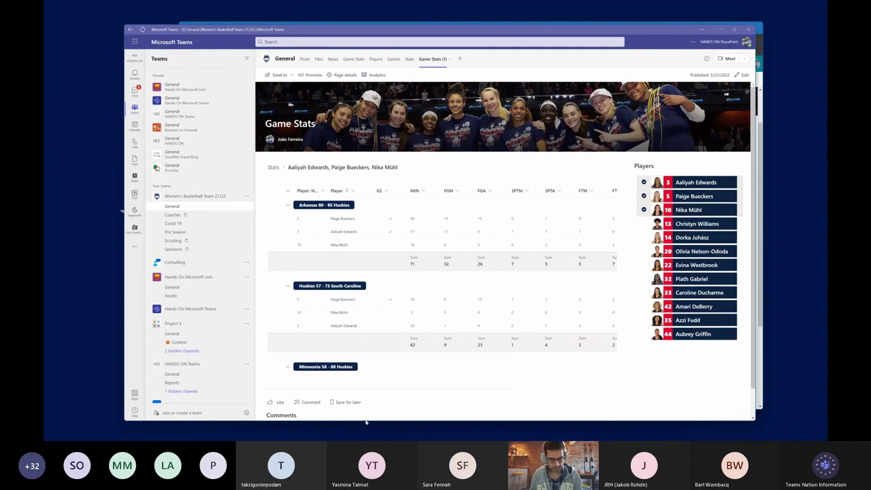
{"action": "key", "text": "alt+Tab"}
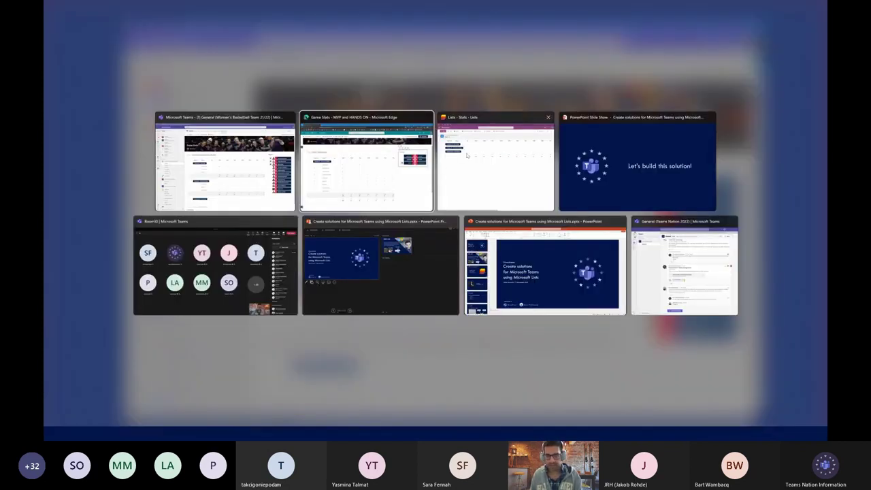
{"action": "left_click", "coordinate": [482, 154]}
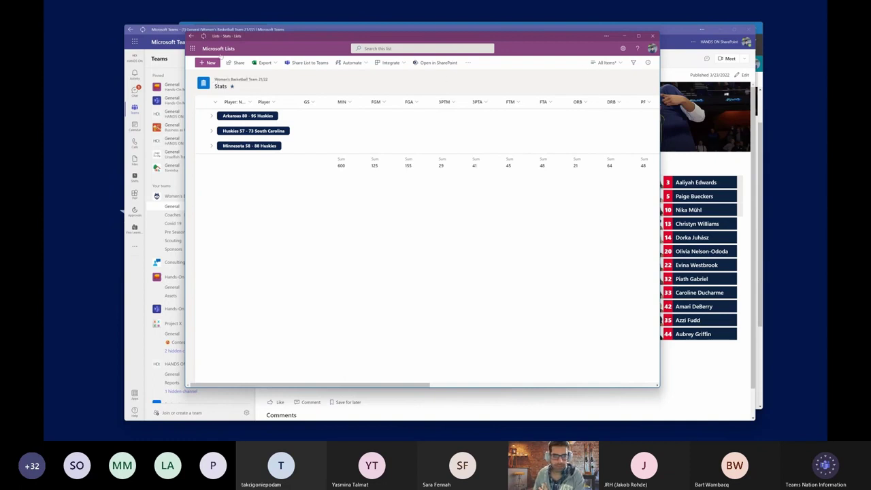
{"action": "left_click", "coordinate": [219, 52]}
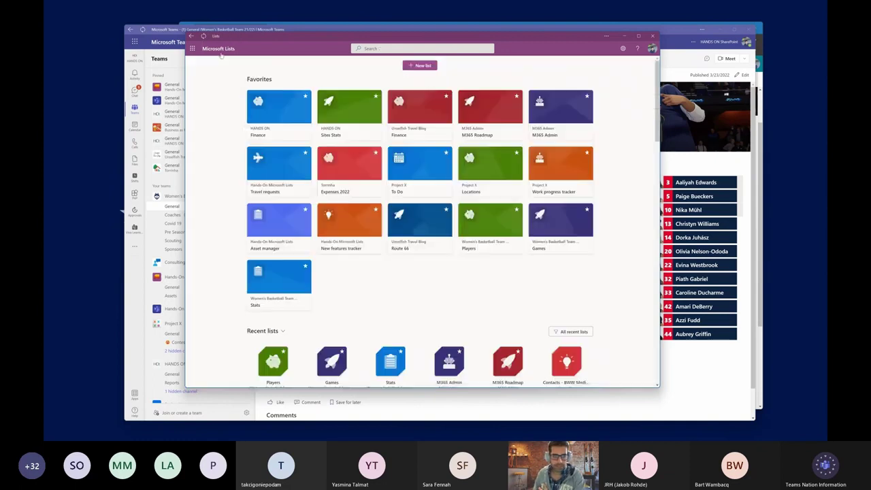
{"action": "left_click", "coordinate": [501, 222]}
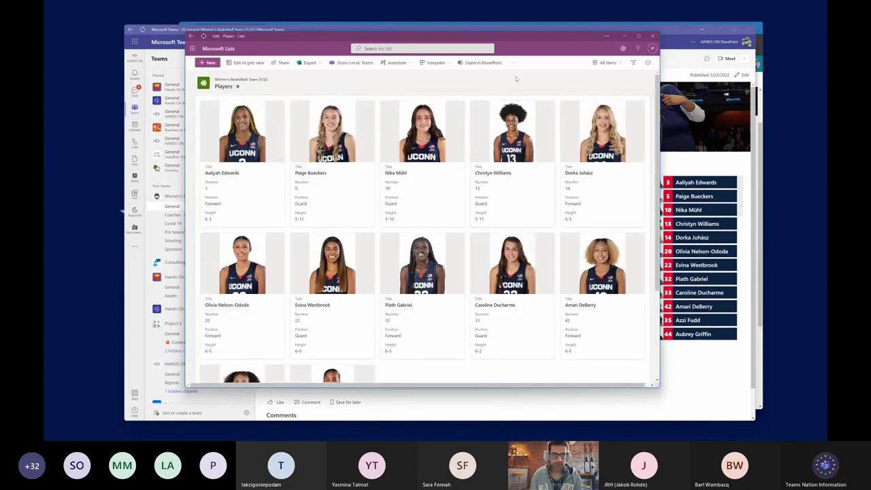
{"action": "left_click", "coordinate": [725, 29]}
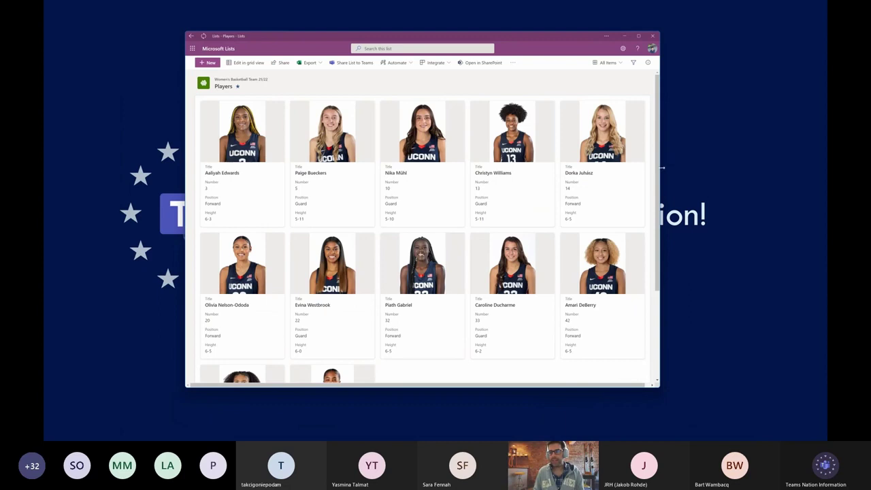
{"action": "left_click_drag", "start_coordinate": [661, 167], "coordinate": [728, 166]}
{"action": "left_click", "coordinate": [673, 62]}
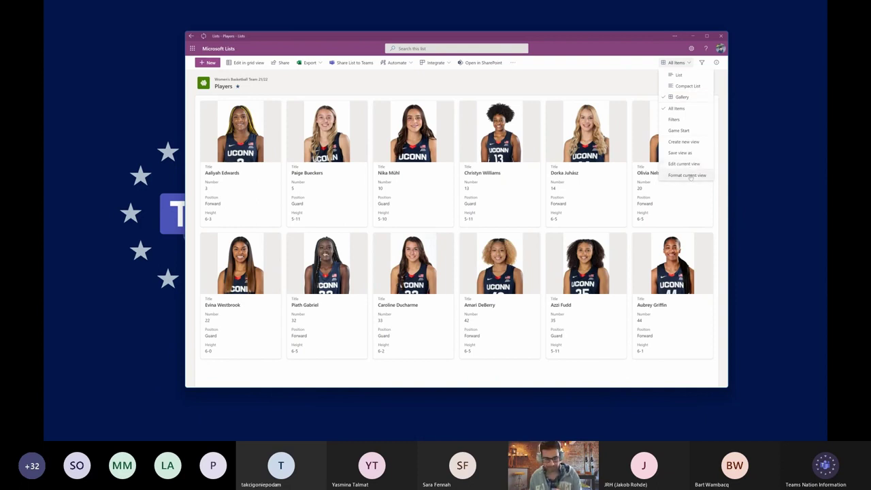
{"action": "left_click", "coordinate": [688, 175]}
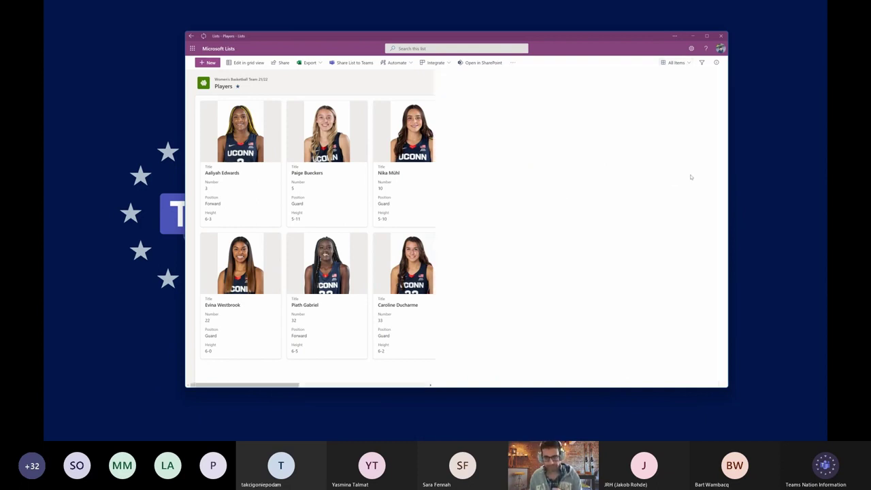
{"action": "left_click", "coordinate": [719, 79]}
- Show the Players list in its Filters view and examine the row-formatting JSON behind that view
{"action": "left_click", "coordinate": [675, 62]}
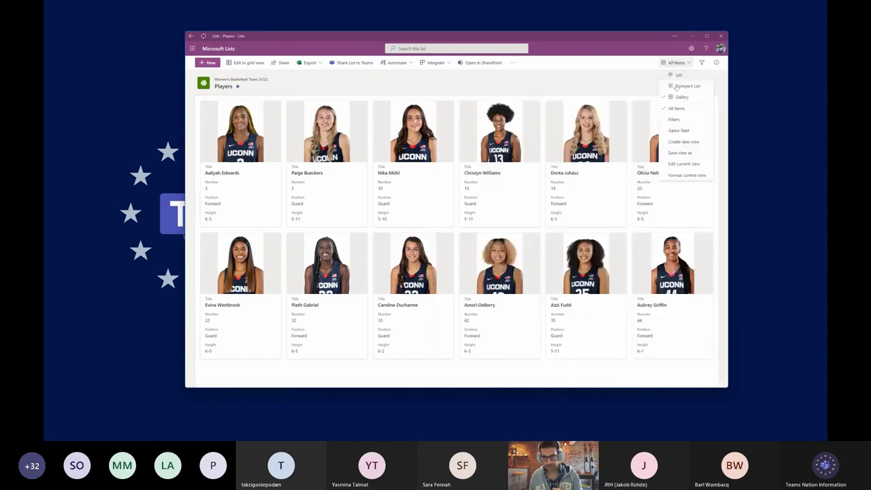
{"action": "left_click", "coordinate": [684, 121]}
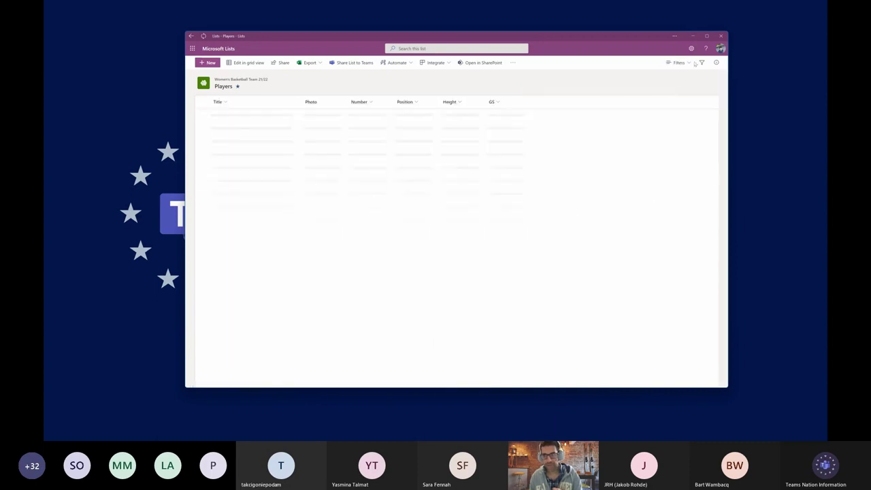
{"action": "left_click", "coordinate": [688, 63]}
{"action": "left_click", "coordinate": [694, 186]}
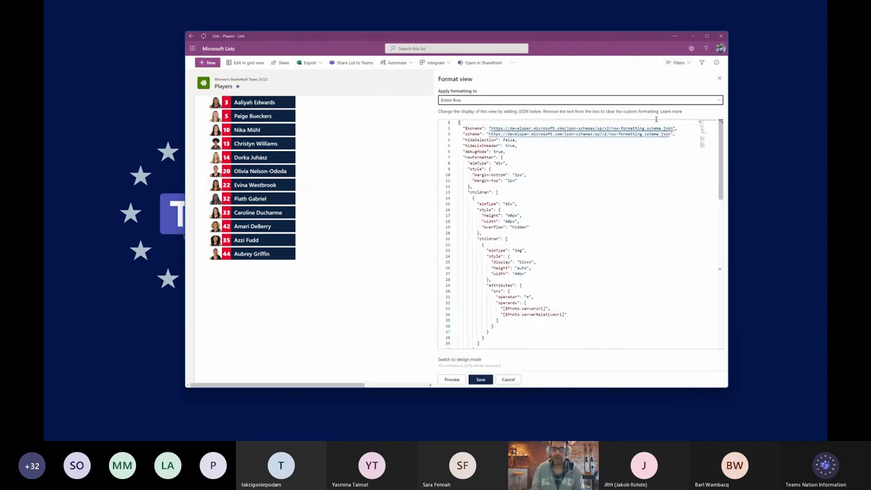
{"action": "scroll", "coordinate": [571, 226], "scroll_direction": "down", "scroll_amount": 10}
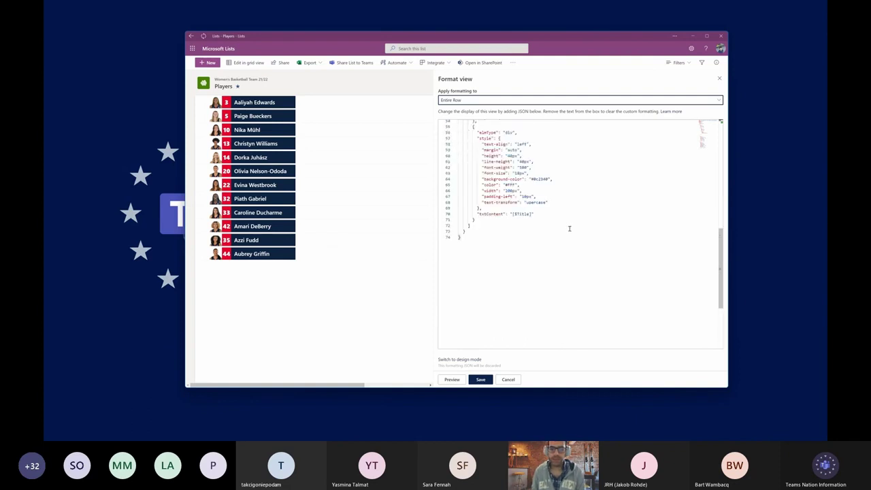
{"action": "scroll", "coordinate": [570, 230], "scroll_direction": "up", "scroll_amount": 4}
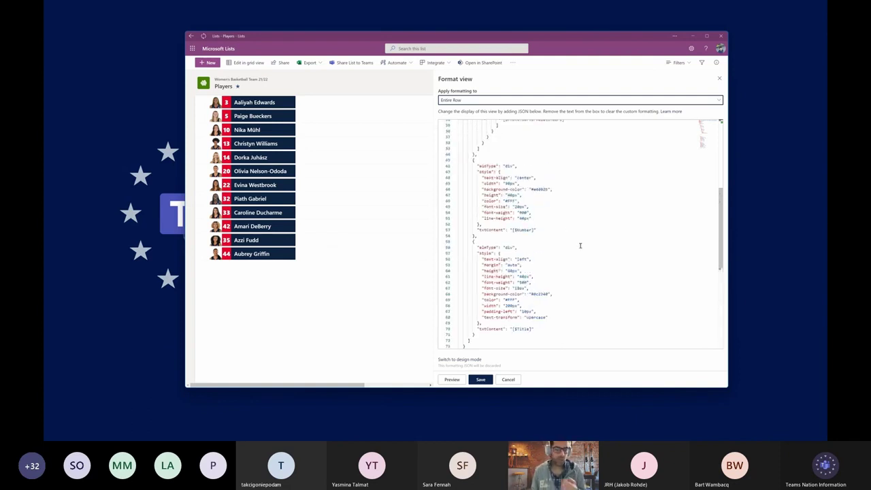
- Review the image and number sections of the row-formatting JSON back up to its start, then close the view formatting without changes
{"action": "scroll", "coordinate": [564, 226], "scroll_direction": "up", "scroll_amount": 5}
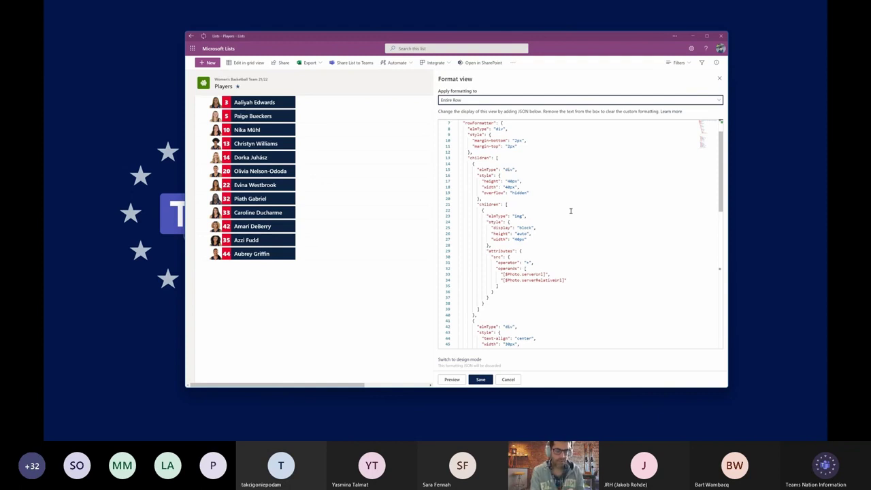
{"action": "scroll", "coordinate": [563, 208], "scroll_direction": "up", "scroll_amount": 1}
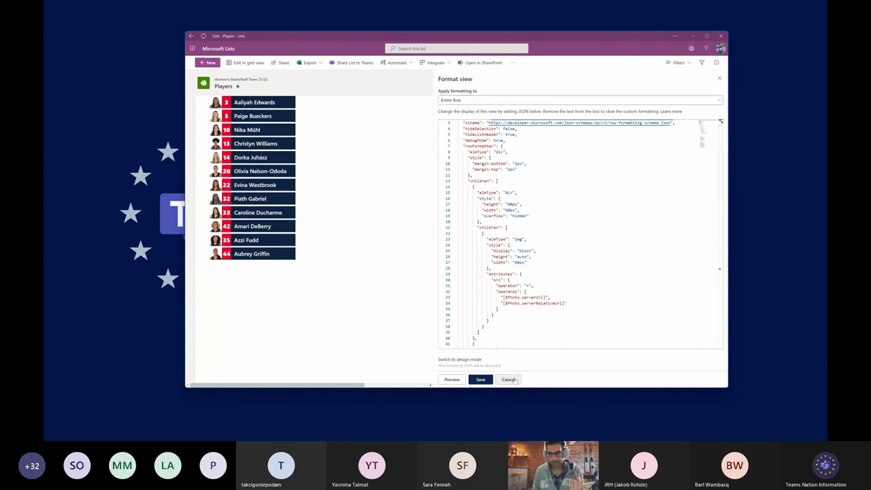
{"action": "left_click", "coordinate": [719, 79]}
- Preview the Filters view in the Compact List layout and restore the List layout
{"action": "left_click", "coordinate": [678, 62]}
{"action": "left_click", "coordinate": [684, 85]}
{"action": "left_click", "coordinate": [677, 62]}
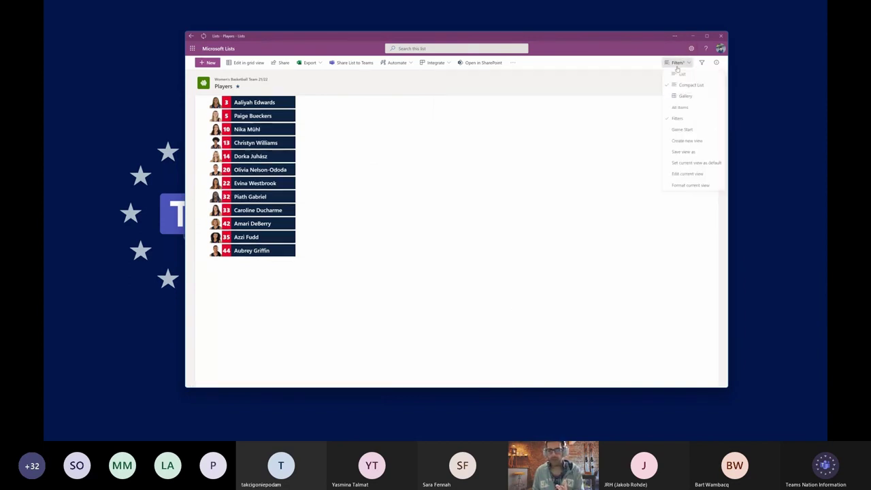
{"action": "left_click", "coordinate": [684, 76]}
- Switch the Players list to the All Items view and display it in the List layout
{"action": "left_click", "coordinate": [677, 61]}
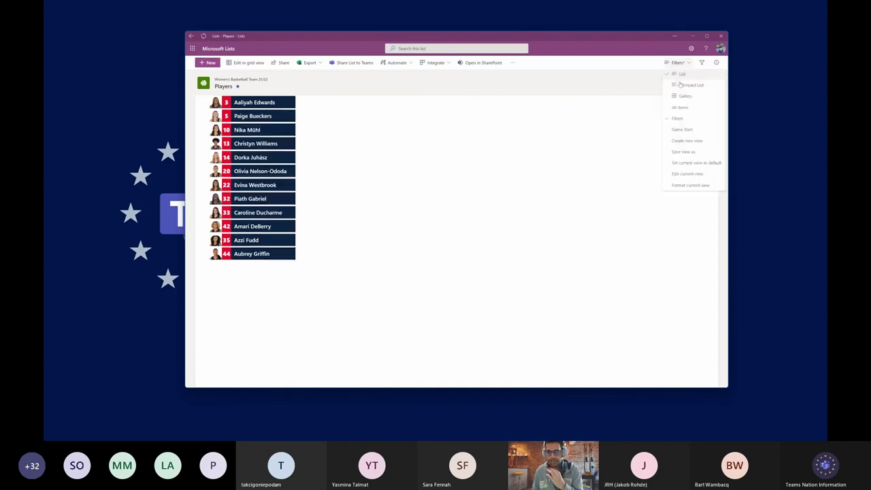
{"action": "left_click", "coordinate": [686, 111]}
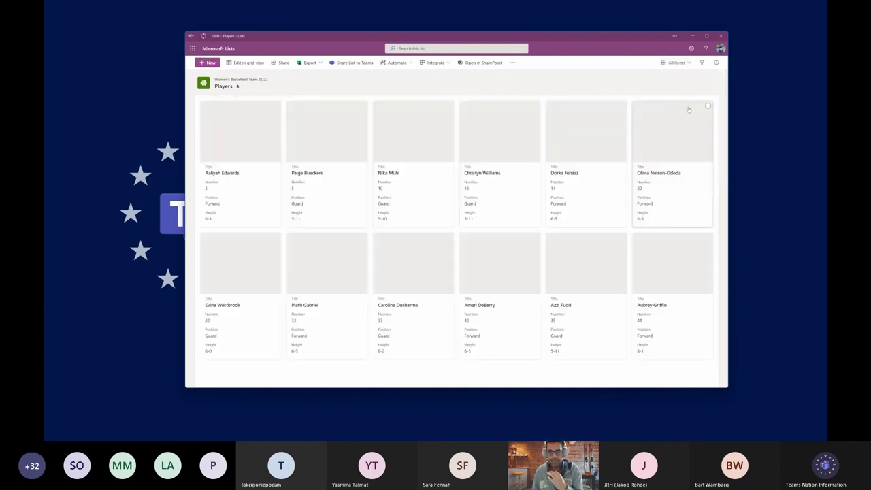
{"action": "left_click", "coordinate": [687, 66]}
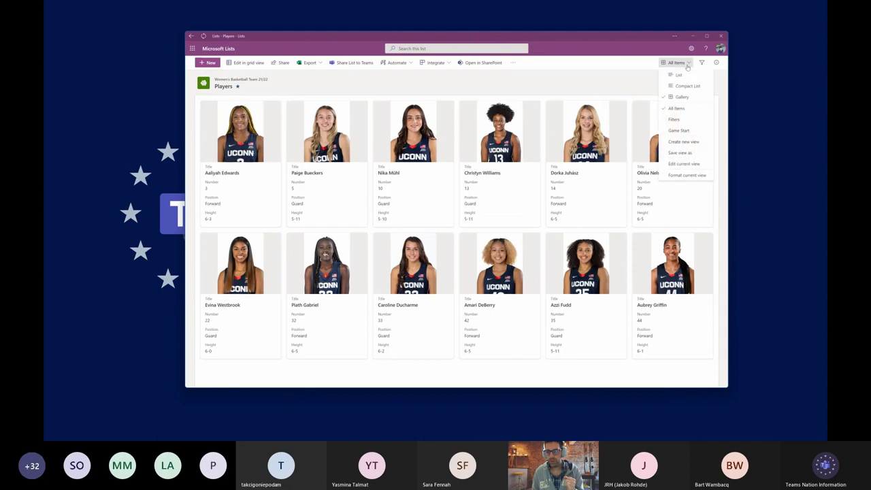
{"action": "left_click", "coordinate": [680, 77]}
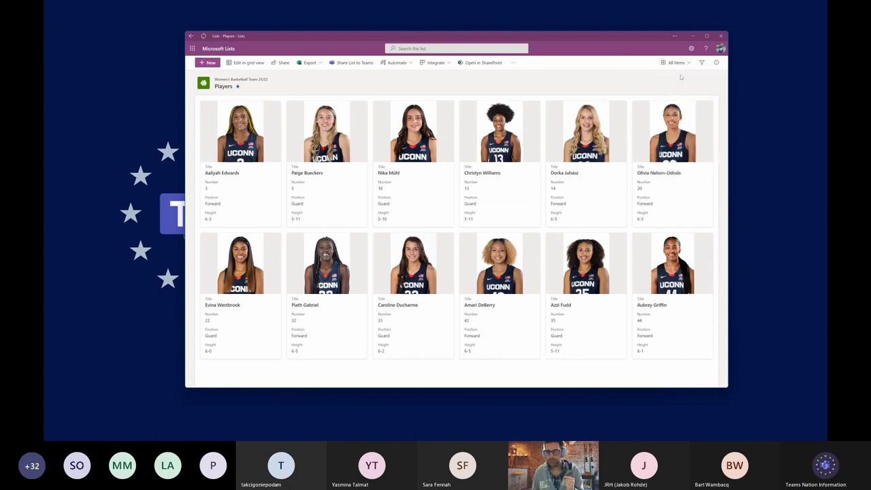
- Start conditional formatting for entire rows of the All Items view, open its rule for editing, and view the generated JSON
{"action": "left_click", "coordinate": [677, 64]}
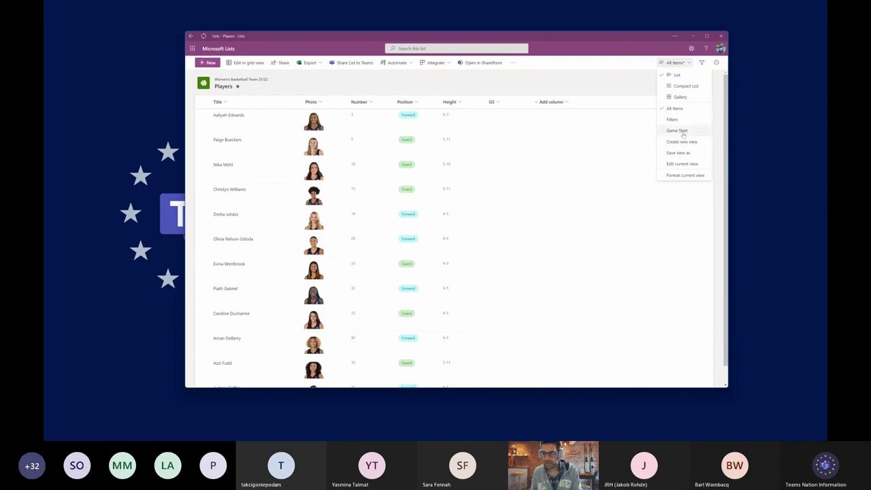
{"action": "left_click", "coordinate": [685, 174]}
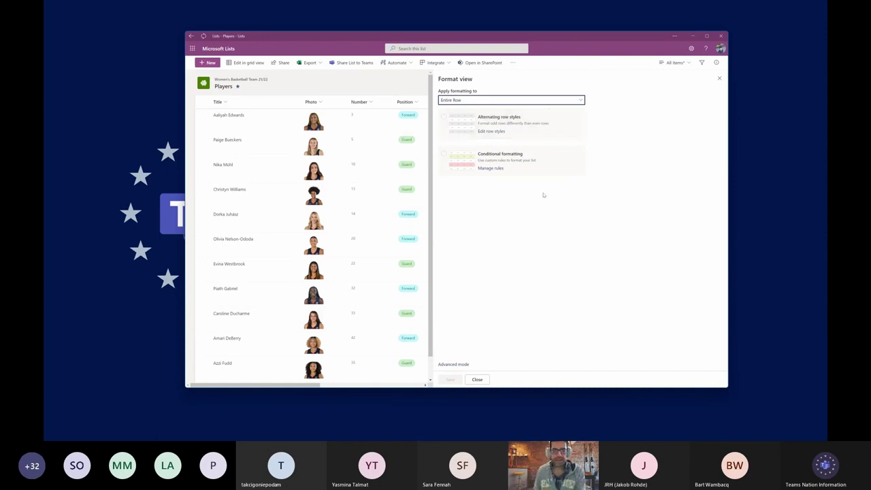
{"action": "left_click", "coordinate": [547, 162]}
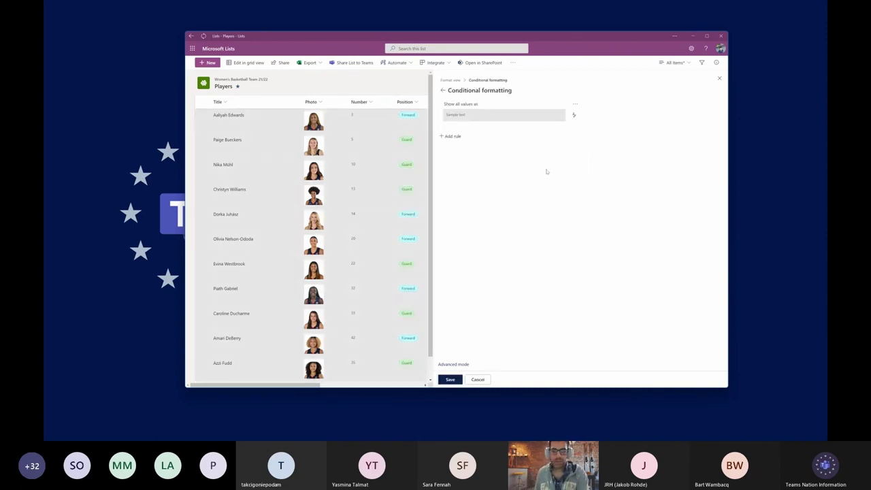
{"action": "left_click", "coordinate": [575, 104]}
{"action": "left_click", "coordinate": [570, 115]}
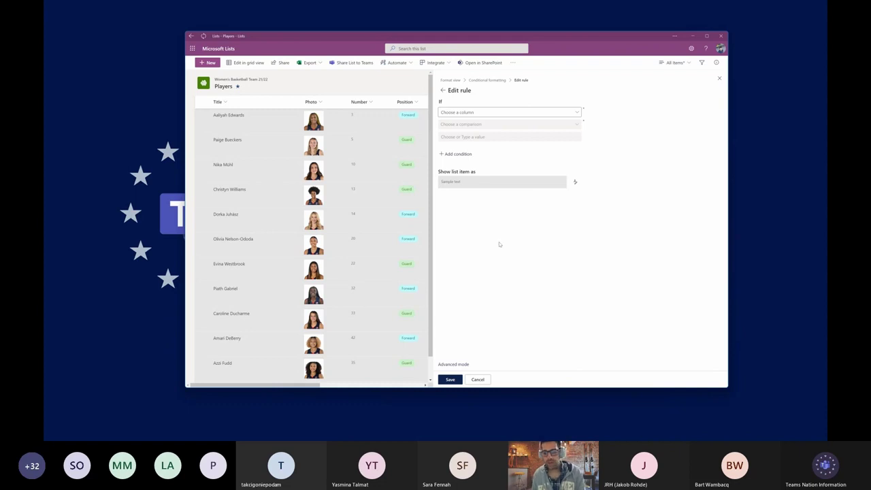
{"action": "left_click", "coordinate": [453, 364]}
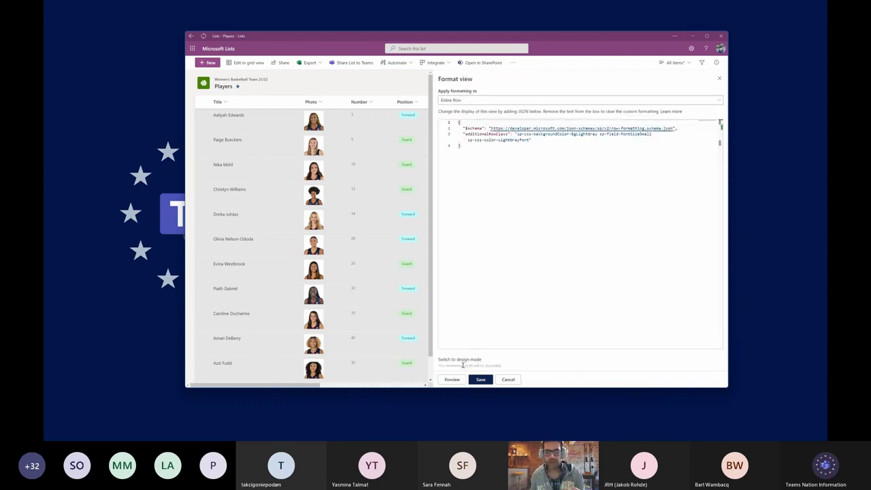
- Return to design mode and set the conditional formatting rule to match items whose Number is equal to 3
{"action": "left_click", "coordinate": [460, 359]}
{"action": "left_click", "coordinate": [570, 115]}
{"action": "left_click", "coordinate": [557, 124]}
{"action": "left_click", "coordinate": [556, 127]}
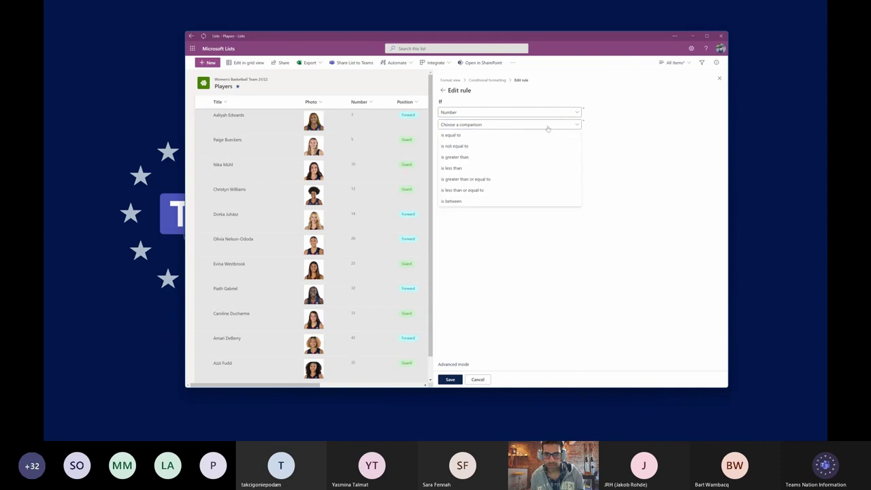
{"action": "left_click", "coordinate": [544, 133]}
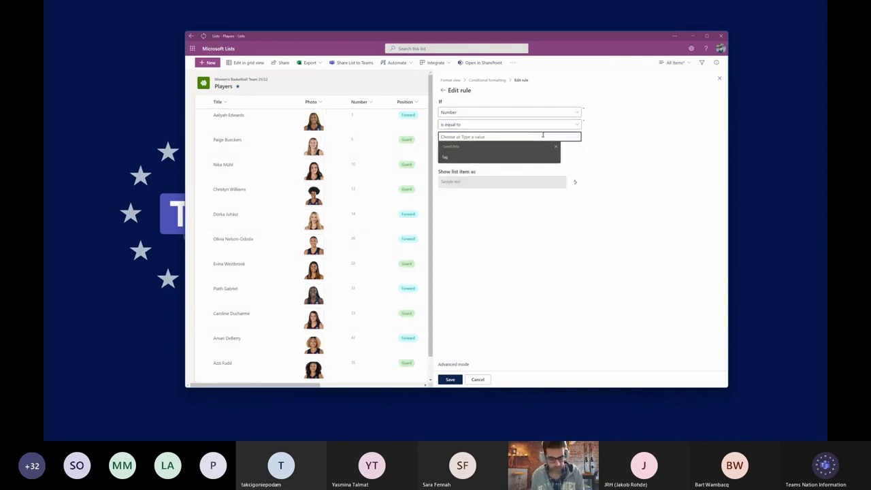
{"action": "type", "text": "3"}
{"action": "left_click", "coordinate": [593, 157]}
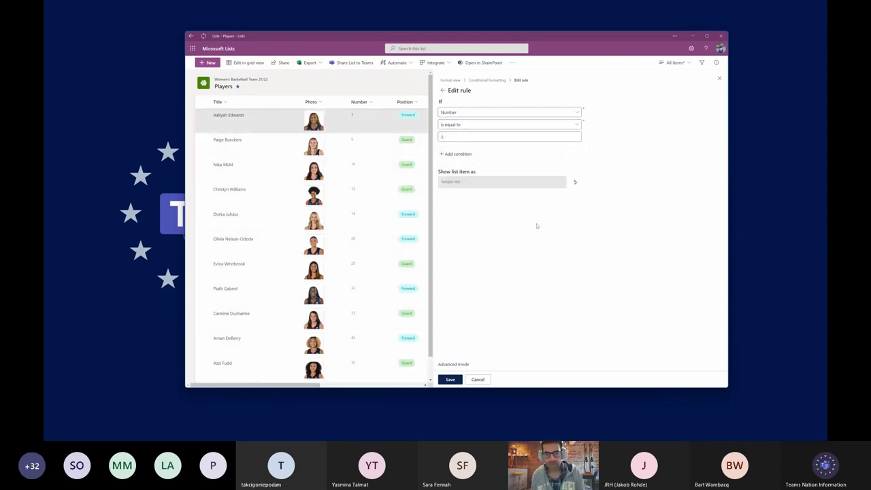
- Give the rule's matching row a green fill, and review the generated JSON before closing the view formatting without saving
{"action": "left_click", "coordinate": [575, 182]}
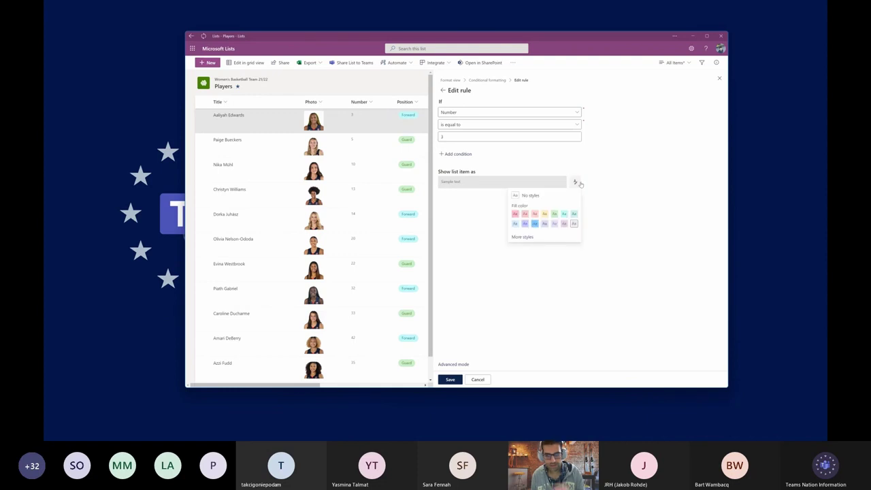
{"action": "left_click", "coordinate": [554, 214]}
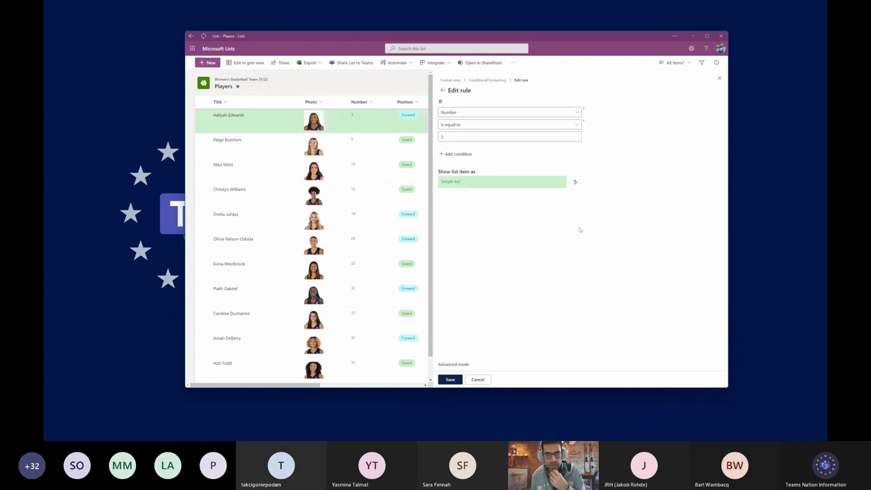
{"action": "left_click", "coordinate": [454, 365]}
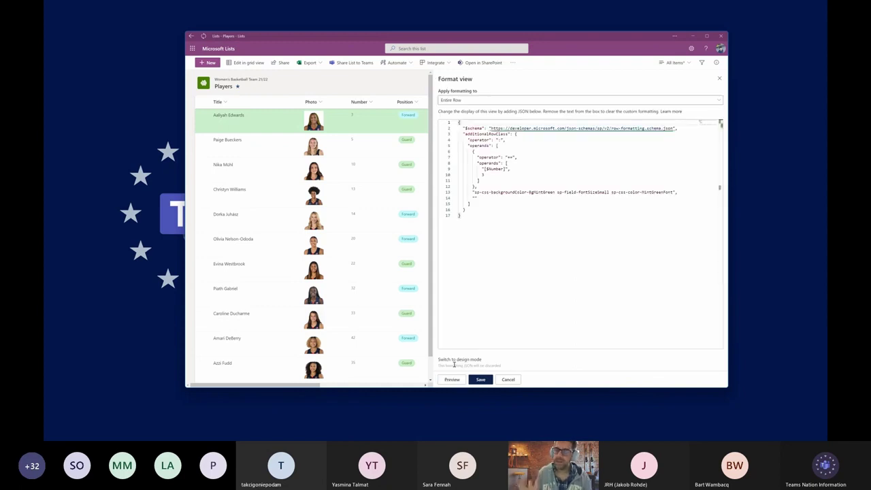
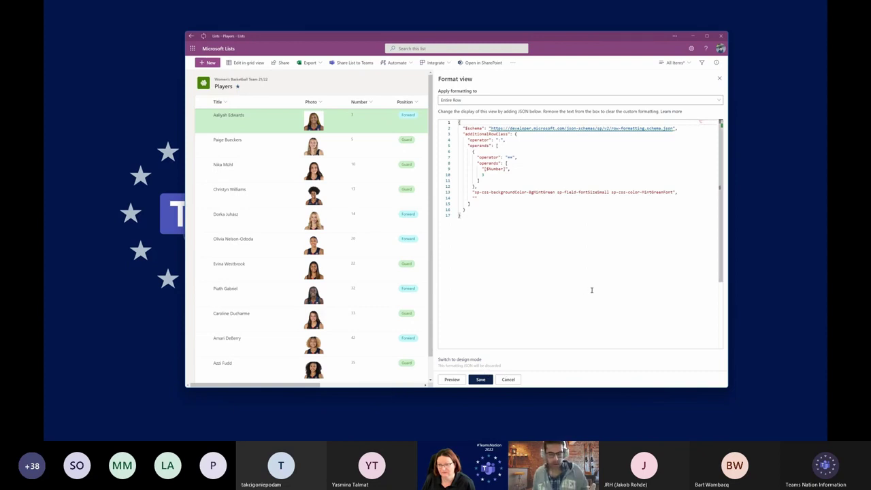
{"action": "left_click", "coordinate": [718, 79]}
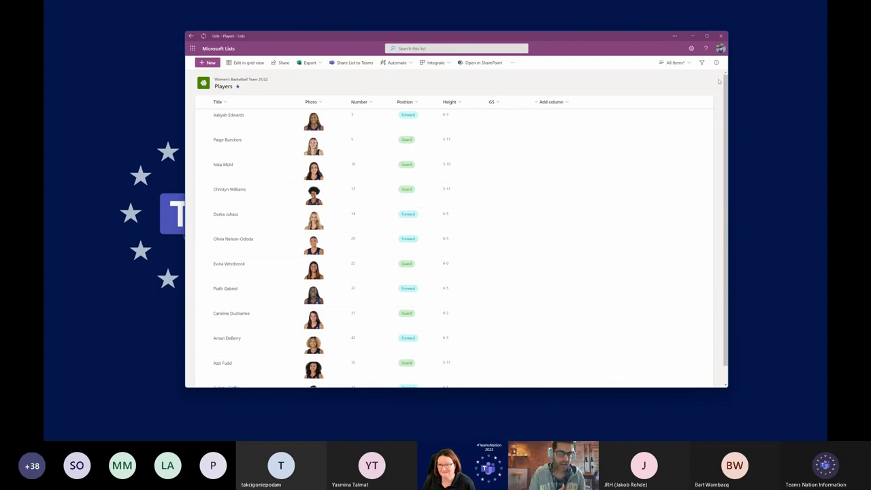
- Reopen the Women's Basketball Team's Players list from the Microsoft Lists home page and open it in SharePoint
{"action": "key", "text": "alt+Tab"}
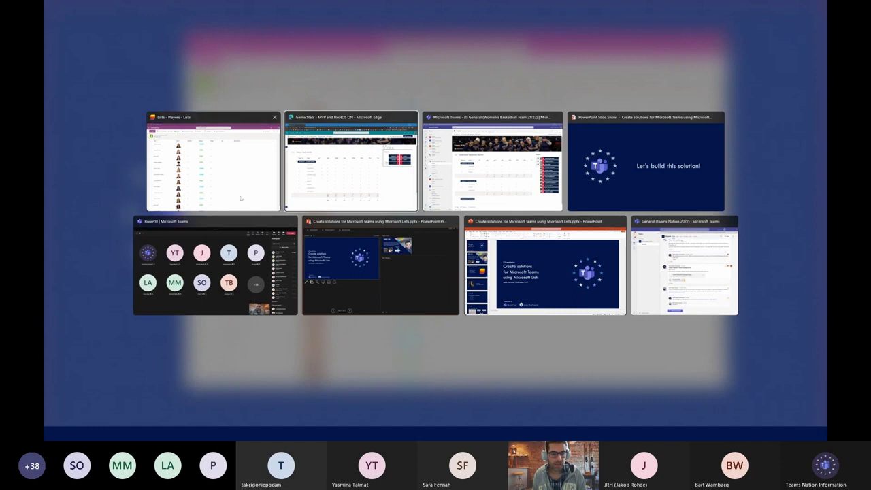
{"action": "left_click", "coordinate": [225, 176]}
{"action": "left_click", "coordinate": [674, 62]}
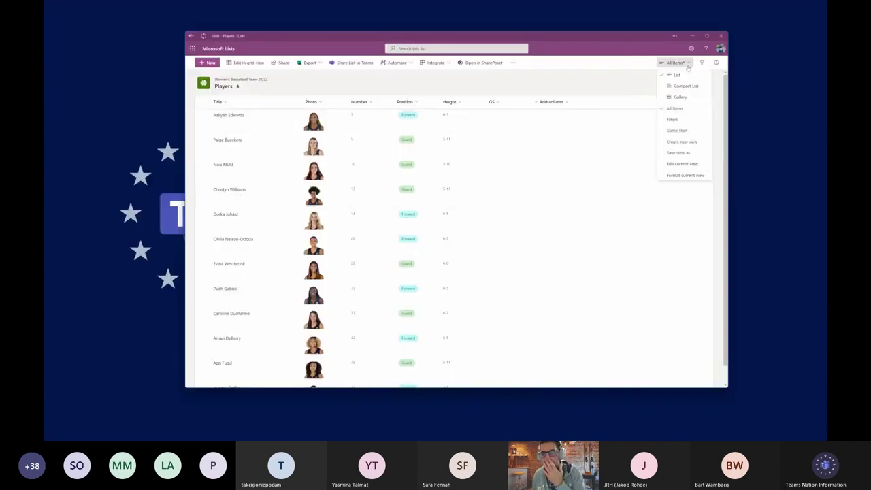
{"action": "left_click", "coordinate": [232, 51]}
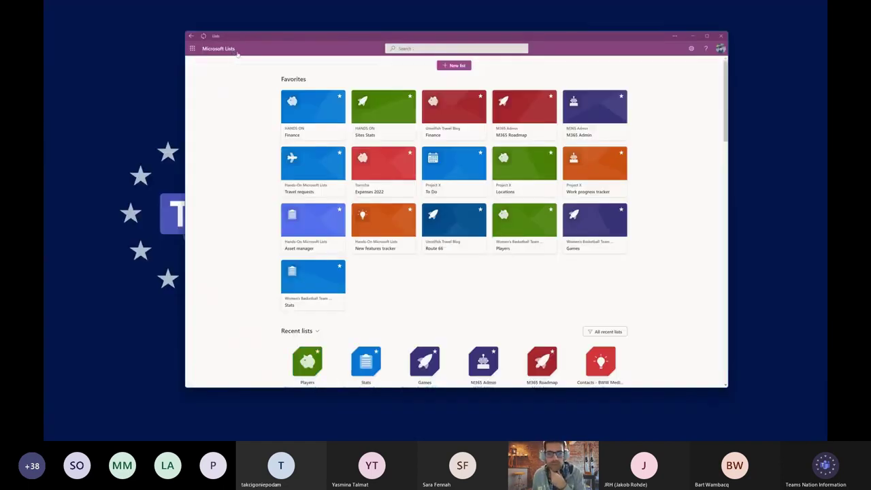
{"action": "left_click", "coordinate": [538, 230]}
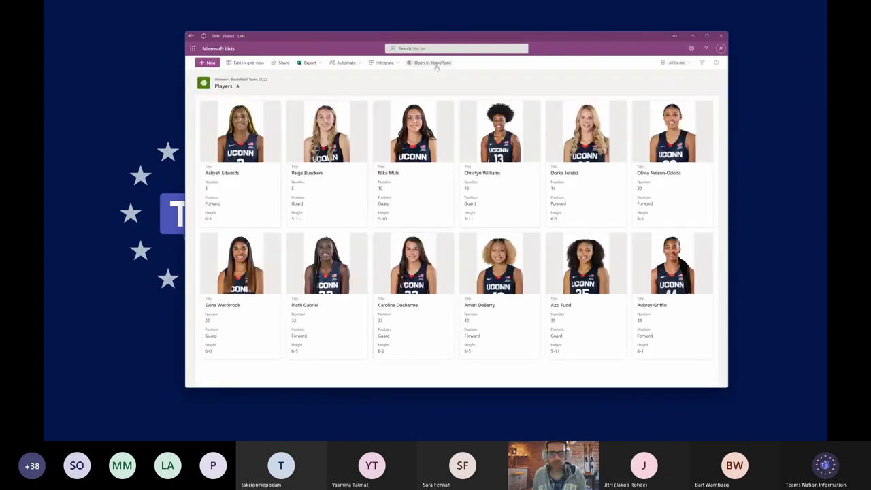
{"action": "left_click", "coordinate": [434, 63]}
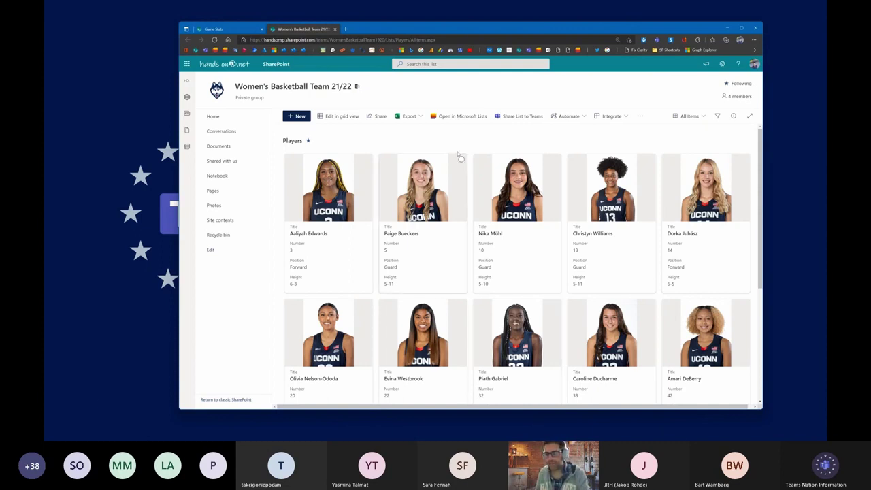
- Switch the Players list in SharePoint to the Game Start board view
{"action": "left_click", "coordinate": [683, 116]}
{"action": "left_click", "coordinate": [684, 116]}
{"action": "left_click", "coordinate": [683, 117]}
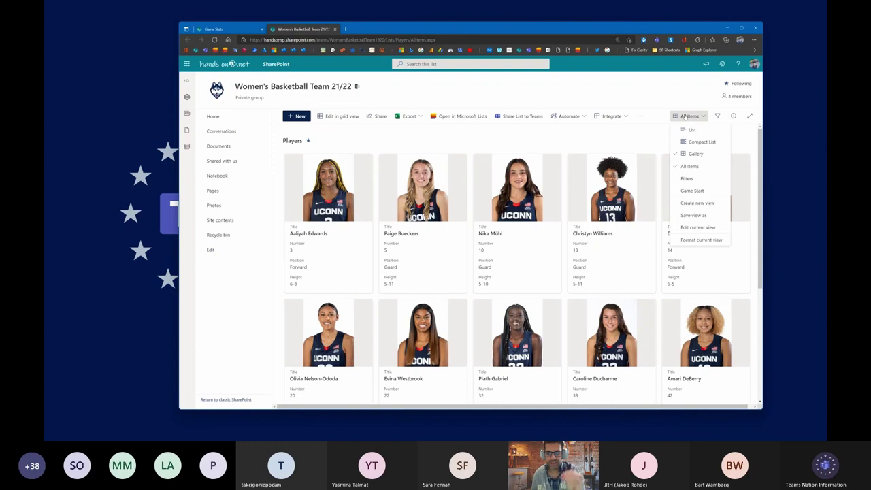
{"action": "left_click", "coordinate": [720, 192]}
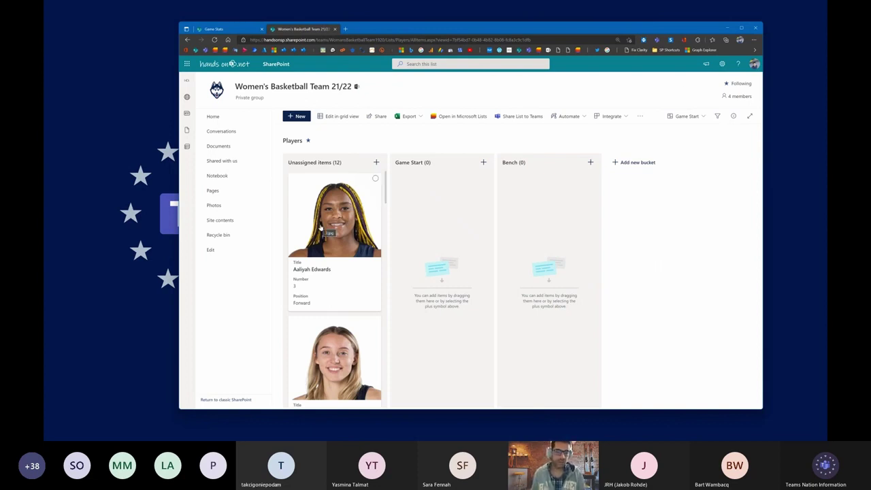
- Try moving player number 3 to the Game Start bucket and number 10 to Bench, then return both to Unassigned items
{"action": "left_click_drag", "start_coordinate": [320, 228], "coordinate": [436, 286]}
{"action": "left_click_drag", "start_coordinate": [365, 364], "coordinate": [554, 228]}
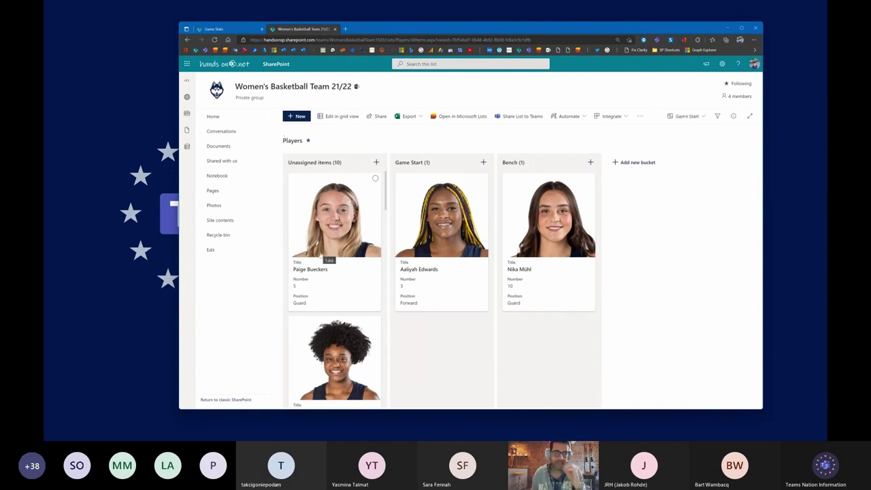
{"action": "left_click_drag", "start_coordinate": [420, 216], "coordinate": [340, 224]}
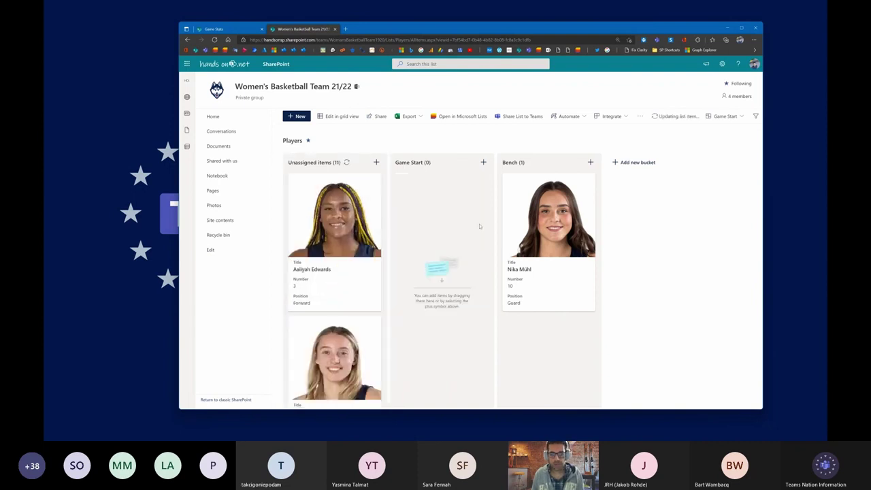
{"action": "left_click_drag", "start_coordinate": [551, 225], "coordinate": [334, 306]}
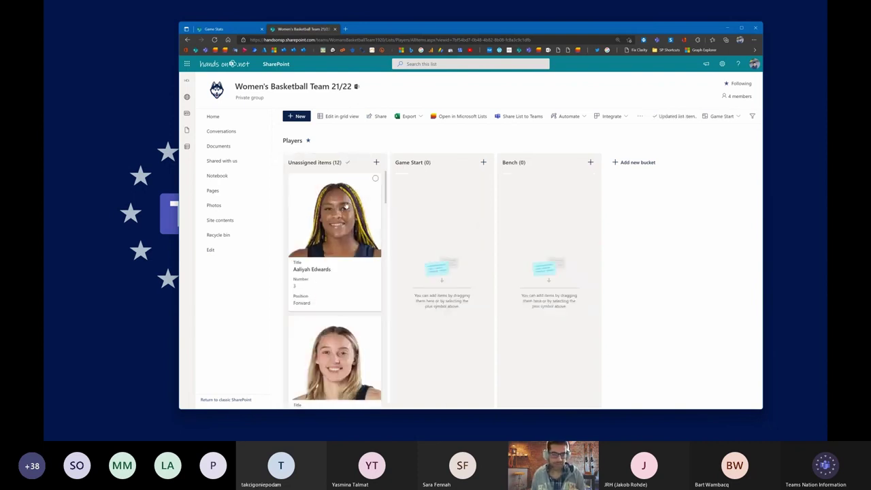
- Select the Game Start view's web address, then switch to Microsoft Teams and open the Women's Basketball Team 21/22 Coaches channel
{"action": "left_click", "coordinate": [368, 39]}
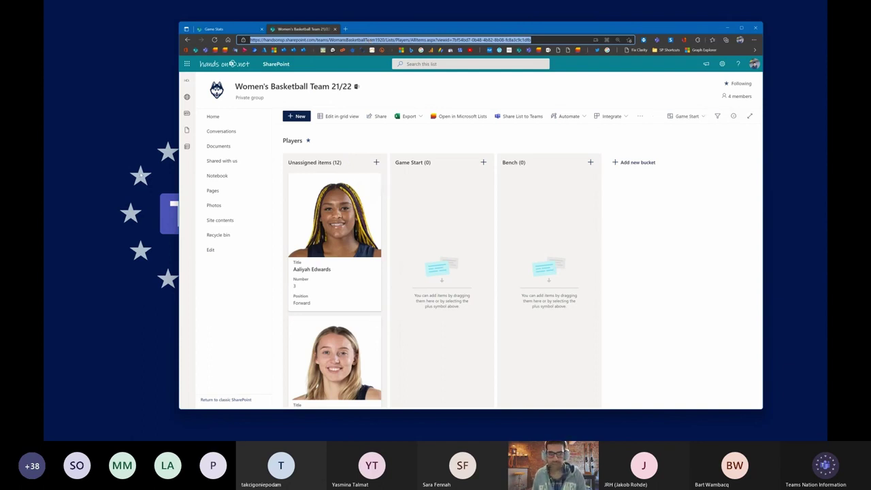
{"action": "key", "text": "alt+Tab"}
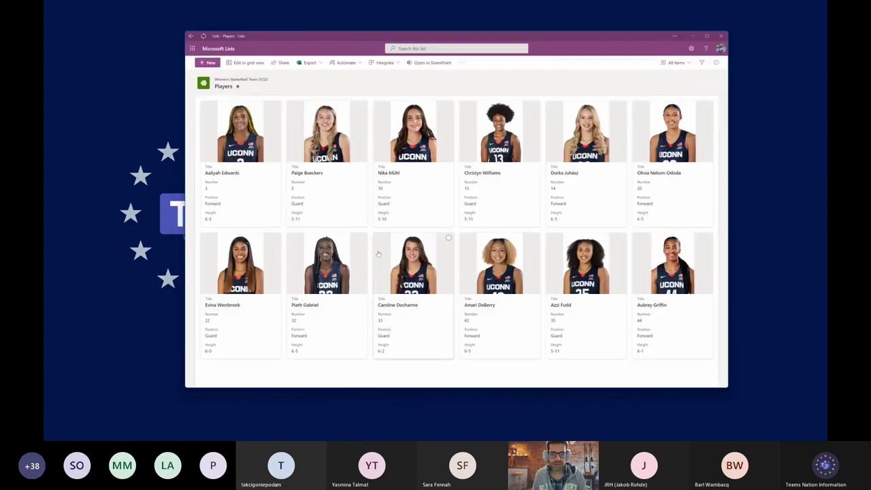
{"action": "key", "text": "alt+Tab"}
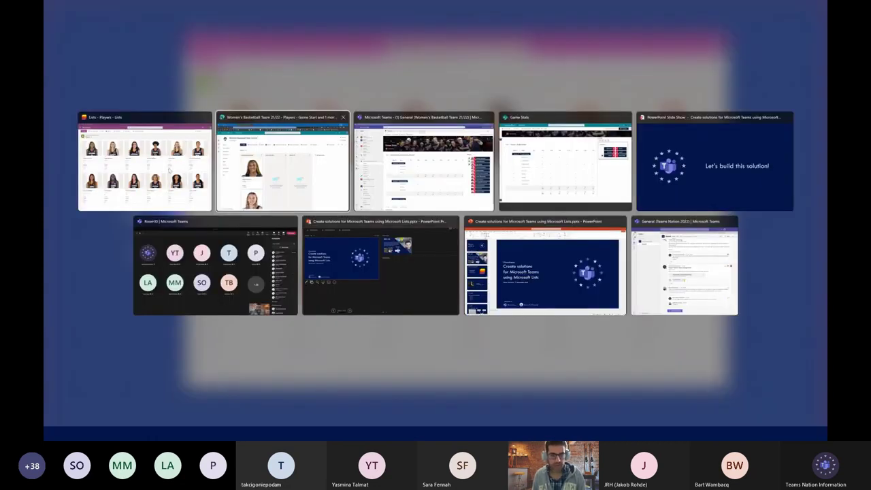
{"action": "left_click", "coordinate": [412, 182]}
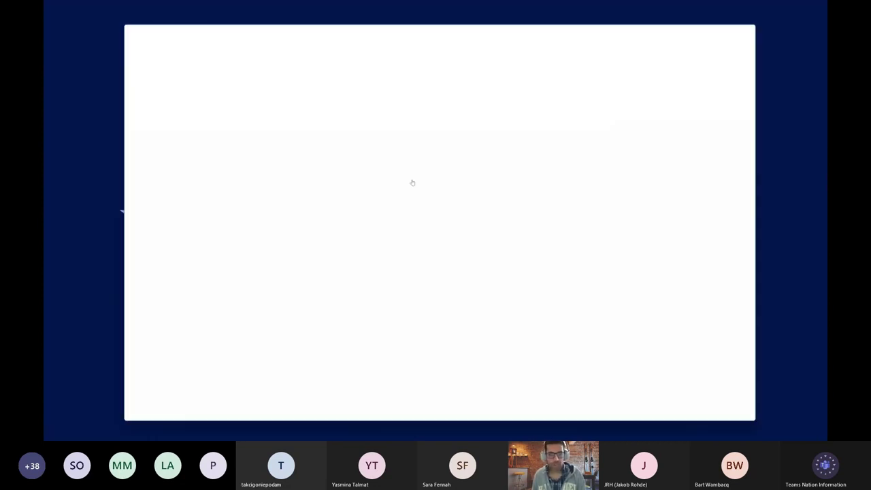
{"action": "left_click", "coordinate": [174, 215]}
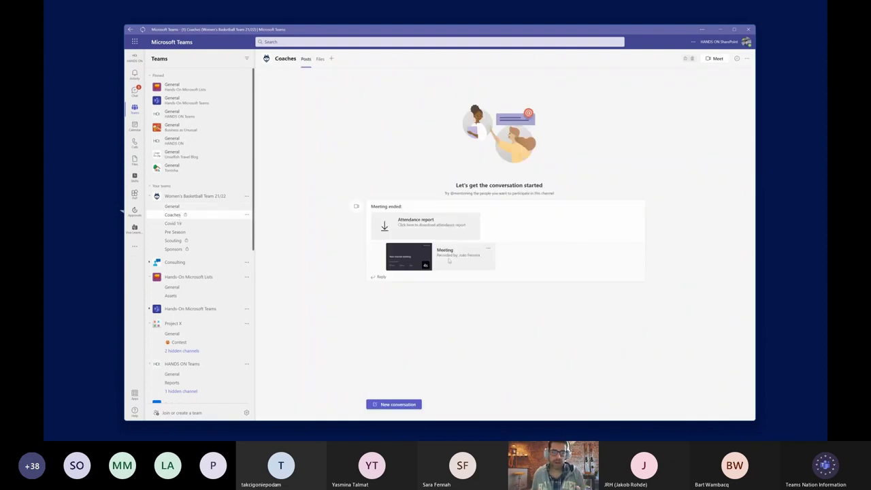
- Add a Lists tab to the Coaches channel that shows the existing Players list, using its copied SharePoint link
{"action": "left_click", "coordinate": [331, 60]}
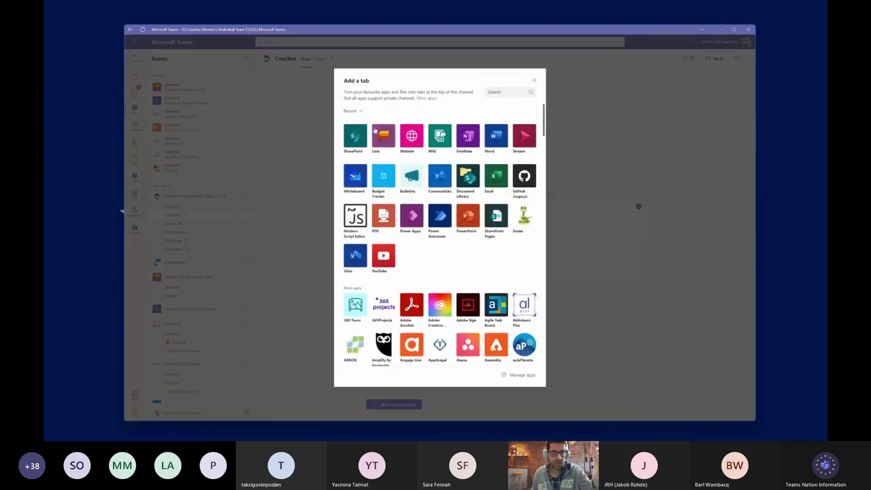
{"action": "key", "text": "Escape"}
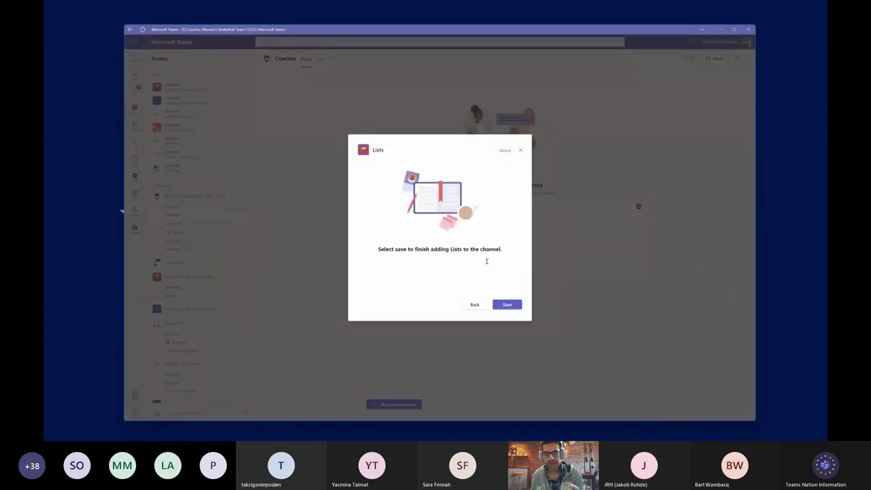
{"action": "left_click", "coordinate": [510, 304]}
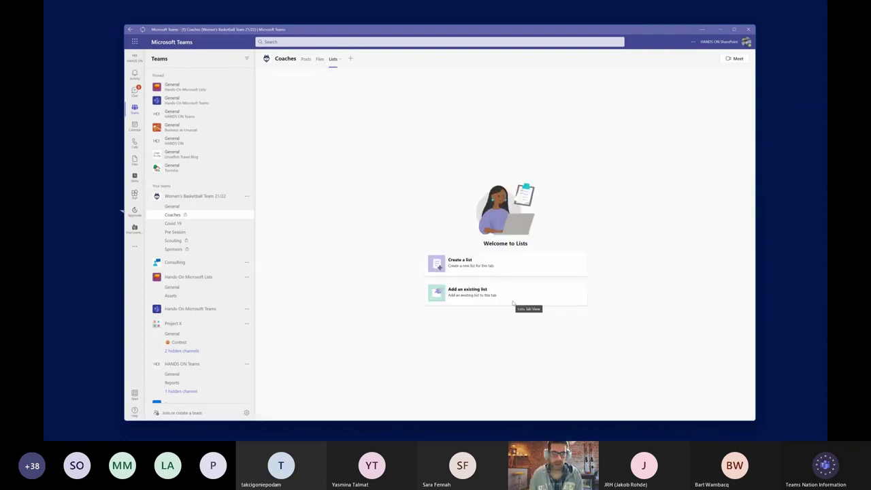
{"action": "left_click", "coordinate": [513, 302]}
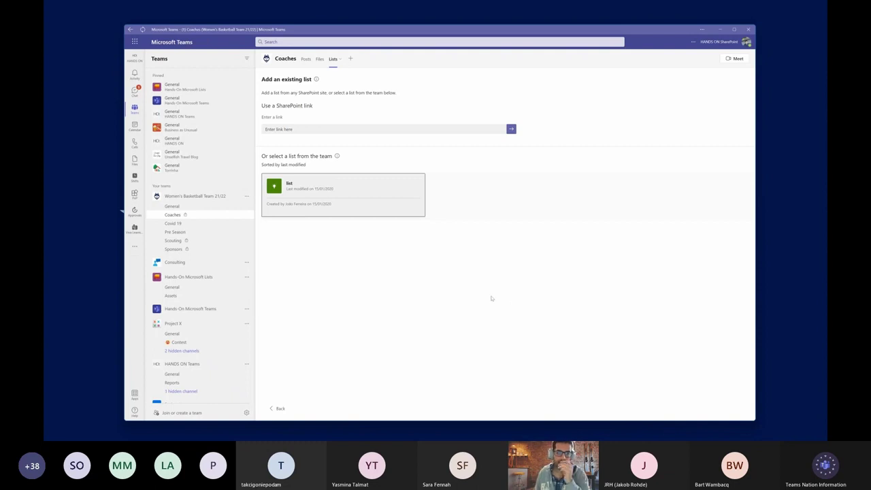
{"action": "left_click", "coordinate": [416, 129]}
{"action": "key", "text": "ctrl+v"}
{"action": "left_click", "coordinate": [512, 130]}
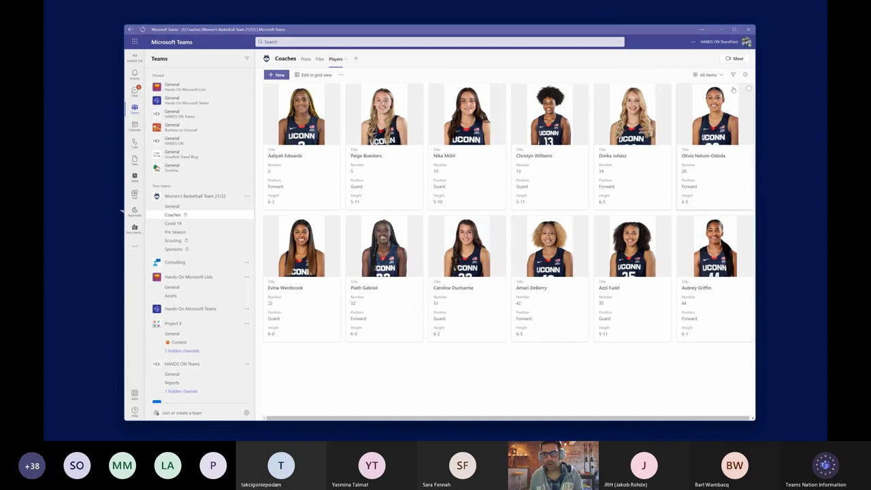
- Switch the Players tab to the Game Start view and move numbers 3, 13, 14, 20 and 22 to Game Start, and 5 and 10 to Bench
{"action": "left_click", "coordinate": [708, 74]}
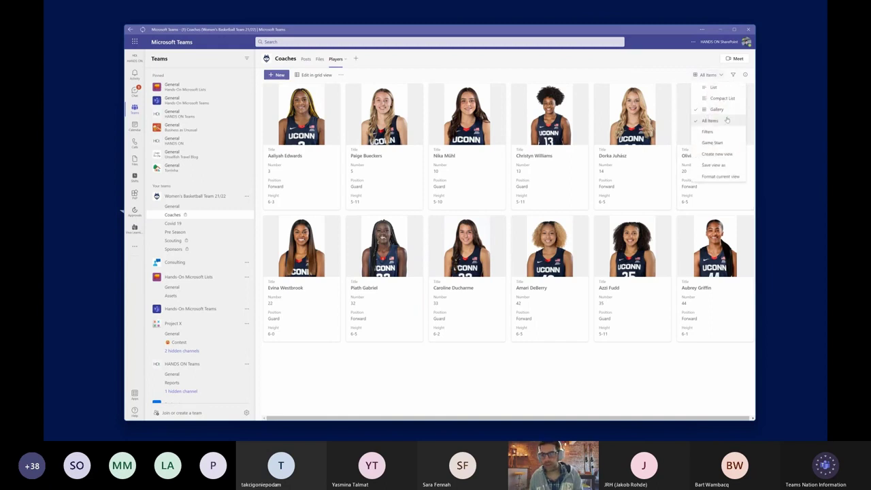
{"action": "left_click", "coordinate": [727, 143]}
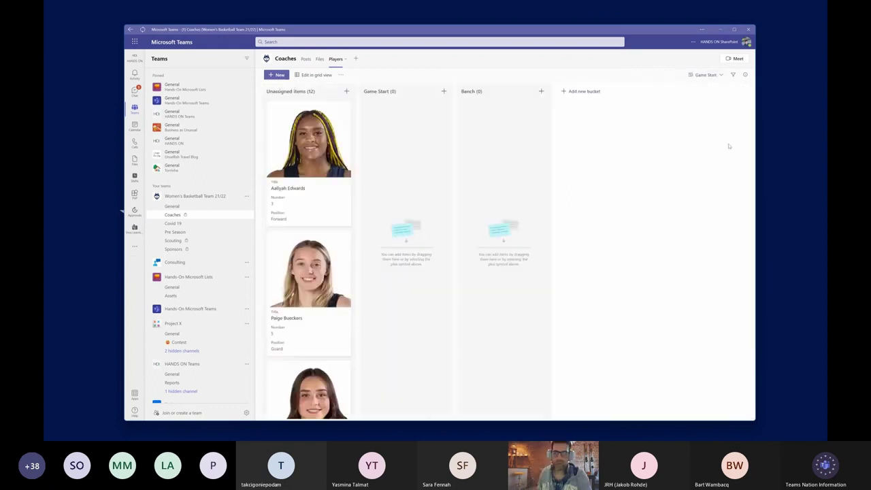
{"action": "left_click_drag", "start_coordinate": [308, 143], "coordinate": [406, 156]}
{"action": "left_click_drag", "start_coordinate": [480, 235], "coordinate": [483, 235]}
{"action": "left_click_drag", "start_coordinate": [343, 272], "coordinate": [406, 289]}
{"action": "left_click_drag", "start_coordinate": [293, 148], "coordinate": [490, 164]}
{"action": "left_click_drag", "start_coordinate": [300, 279], "coordinate": [406, 387]}
{"action": "left_click_drag", "start_coordinate": [294, 178], "coordinate": [406, 224]}
{"action": "left_click_drag", "start_coordinate": [303, 178], "coordinate": [395, 204]}
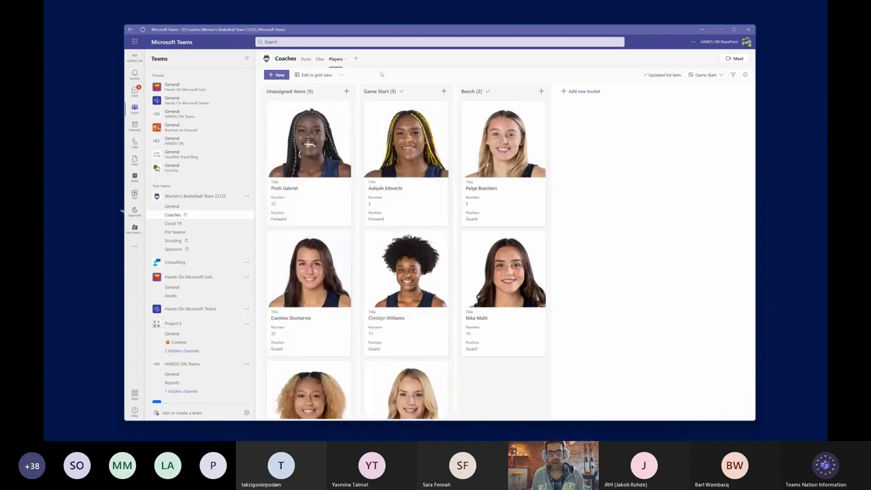
- Move player numbers 32, 42 and 33 from Unassigned items to the Bench bucket and look through that bucket
{"action": "left_click_drag", "start_coordinate": [302, 195], "coordinate": [500, 253]}
{"action": "left_click_drag", "start_coordinate": [309, 272], "coordinate": [517, 278]}
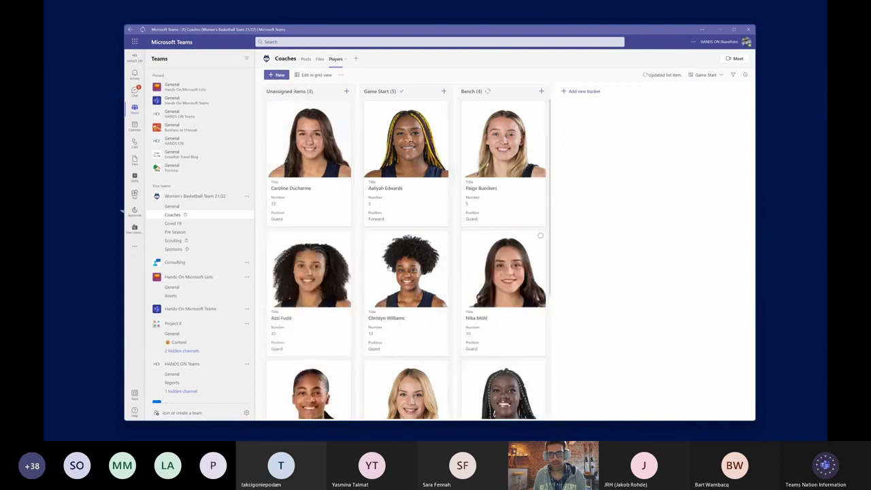
{"action": "left_click_drag", "start_coordinate": [313, 181], "coordinate": [533, 215]}
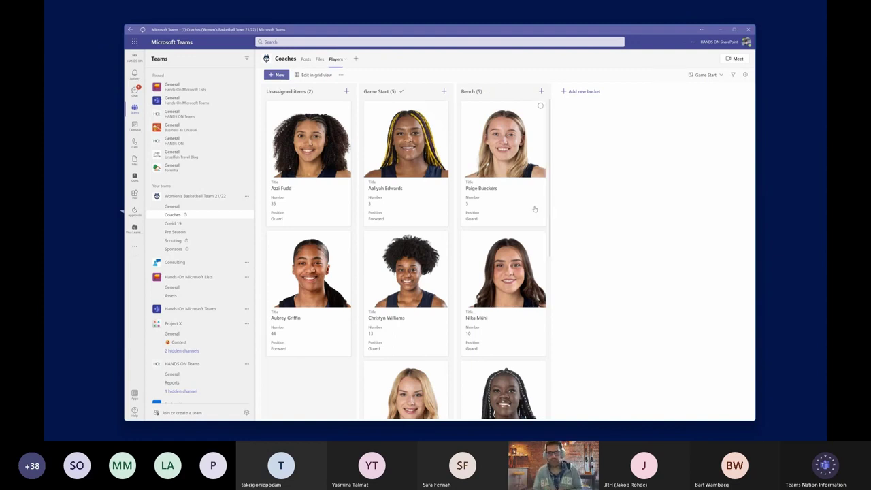
{"action": "scroll", "coordinate": [535, 209], "scroll_direction": "down", "scroll_amount": 4}
{"action": "scroll", "coordinate": [419, 271], "scroll_direction": "down", "scroll_amount": 5}
{"action": "scroll", "coordinate": [419, 271], "scroll_direction": "up", "scroll_amount": 5}
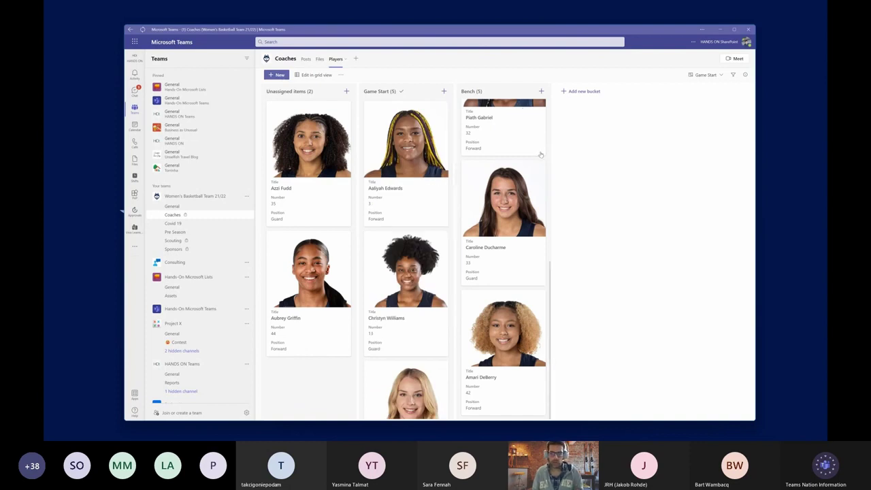
{"action": "scroll", "coordinate": [537, 208], "scroll_direction": "up", "scroll_amount": 5}
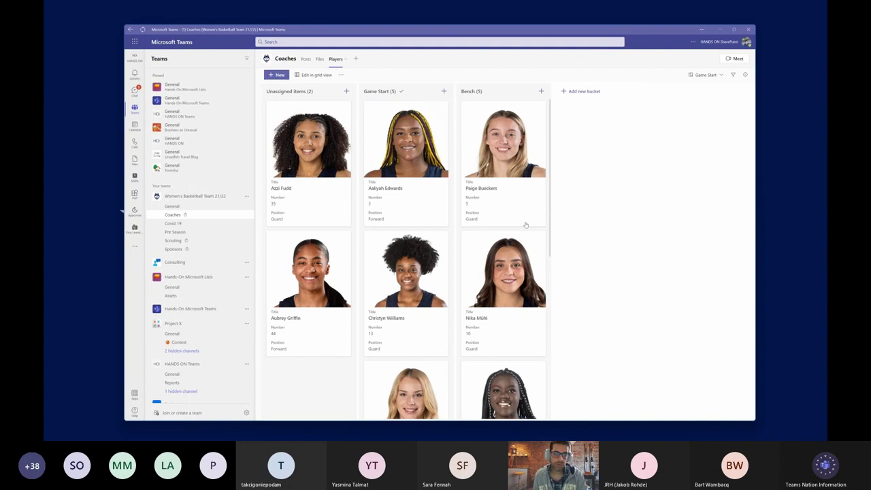
- Open the Players list in the team's General channel and display its Game Start view
{"action": "left_click", "coordinate": [185, 206]}
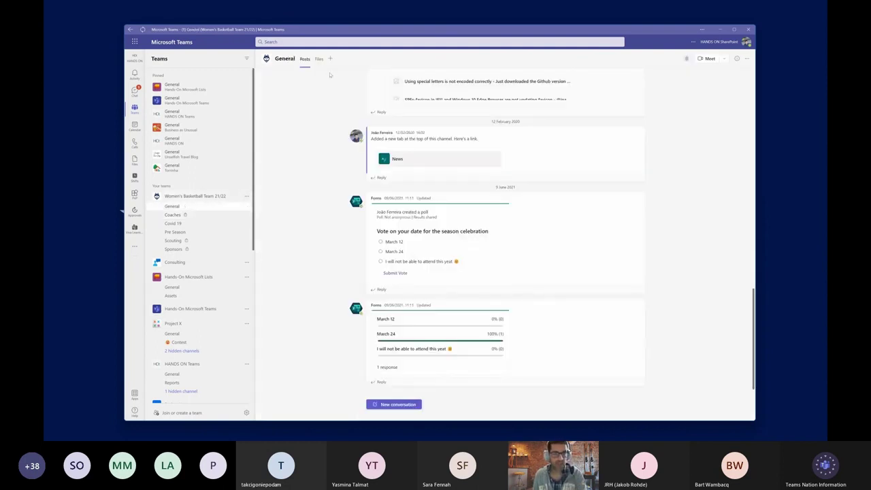
{"action": "left_click", "coordinate": [378, 60]}
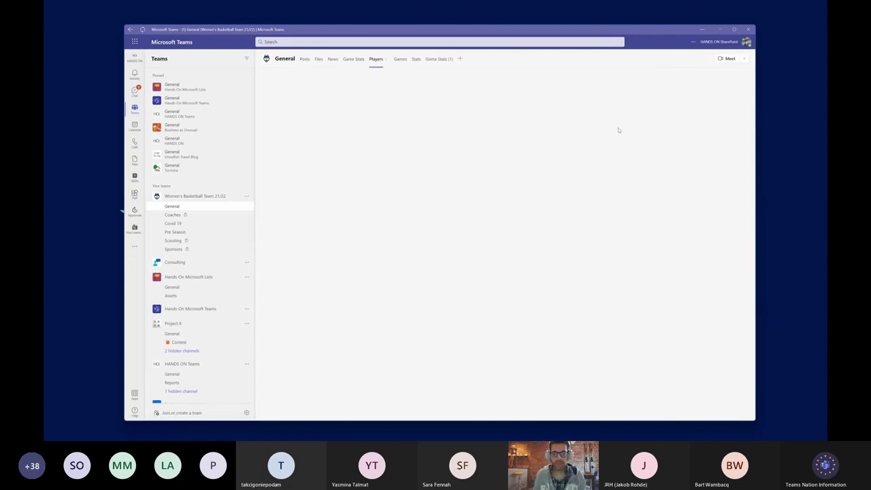
{"action": "left_click", "coordinate": [708, 75]}
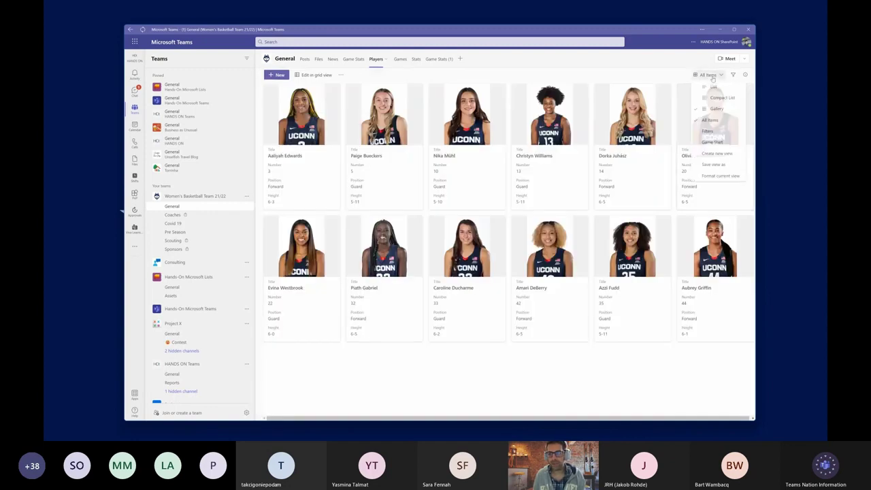
{"action": "left_click", "coordinate": [720, 143]}
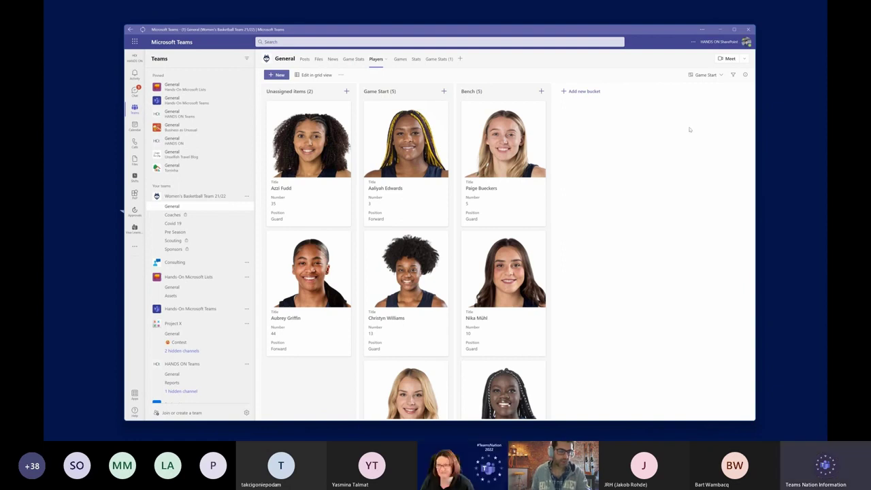
- Check the Coaches channel, then open the Games list in General and preview its new item form without saving
{"action": "left_click", "coordinate": [174, 215]}
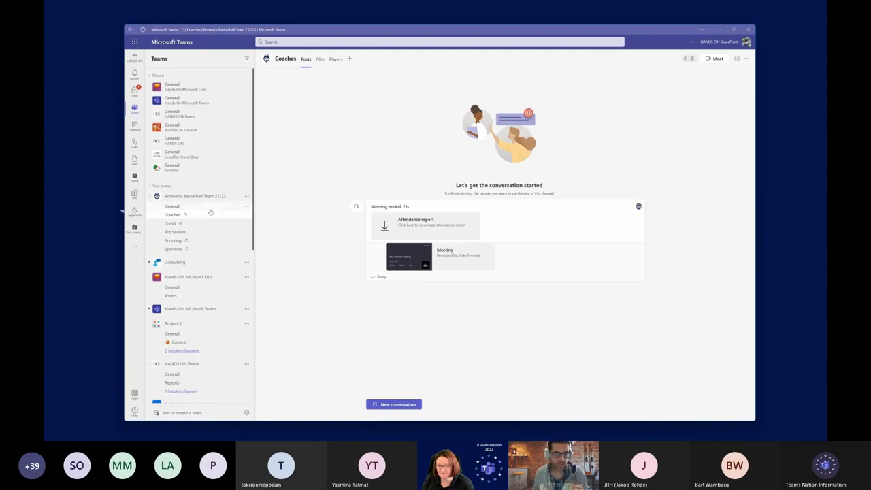
{"action": "left_click", "coordinate": [210, 207]}
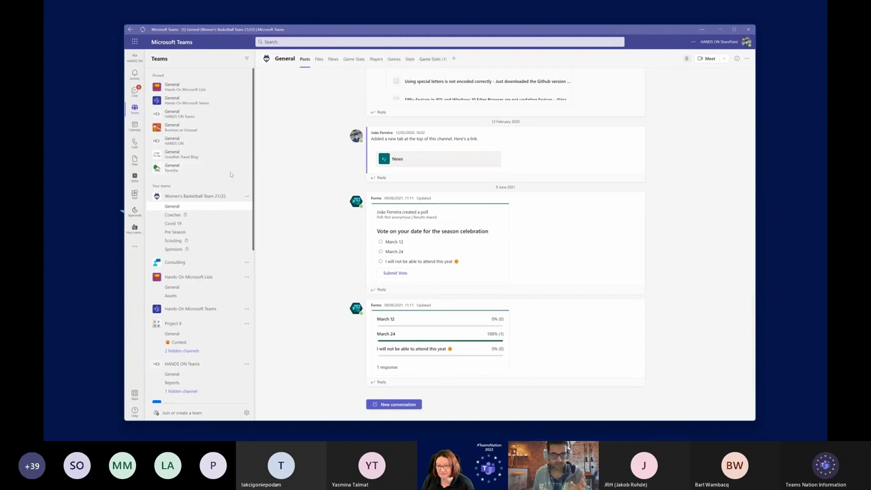
{"action": "left_click", "coordinate": [395, 60]}
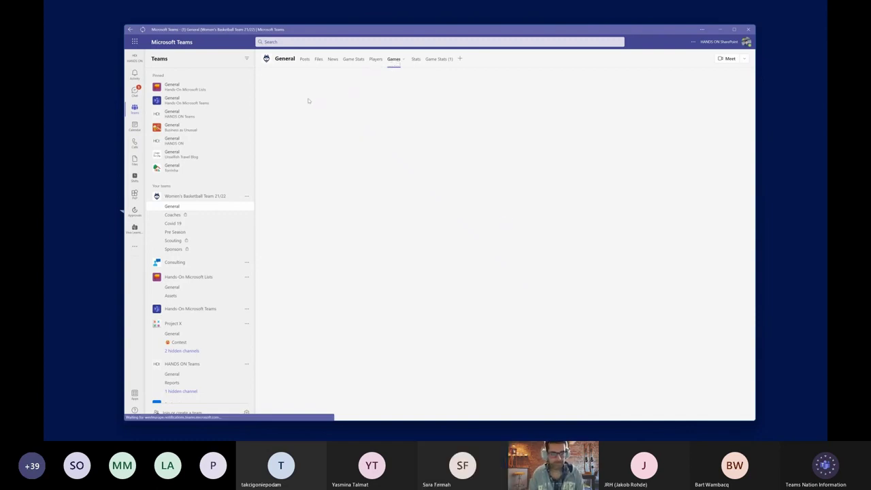
{"action": "left_click", "coordinate": [275, 75]}
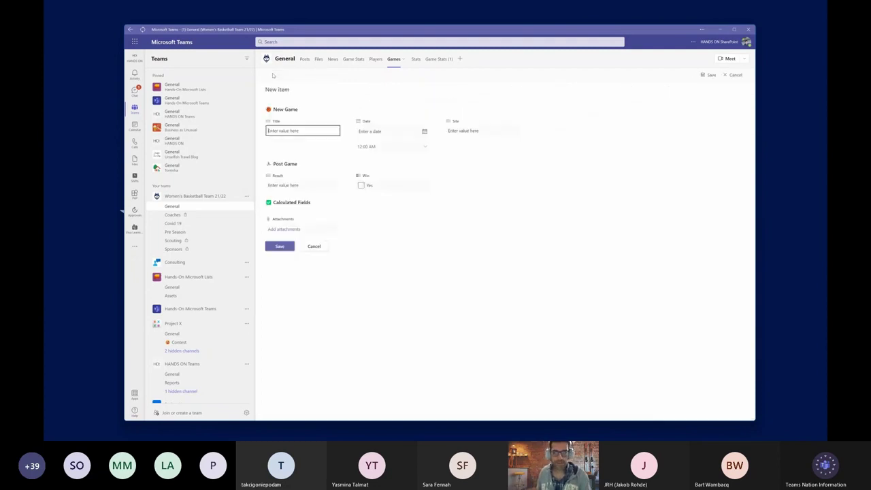
{"action": "left_click", "coordinate": [732, 75]}
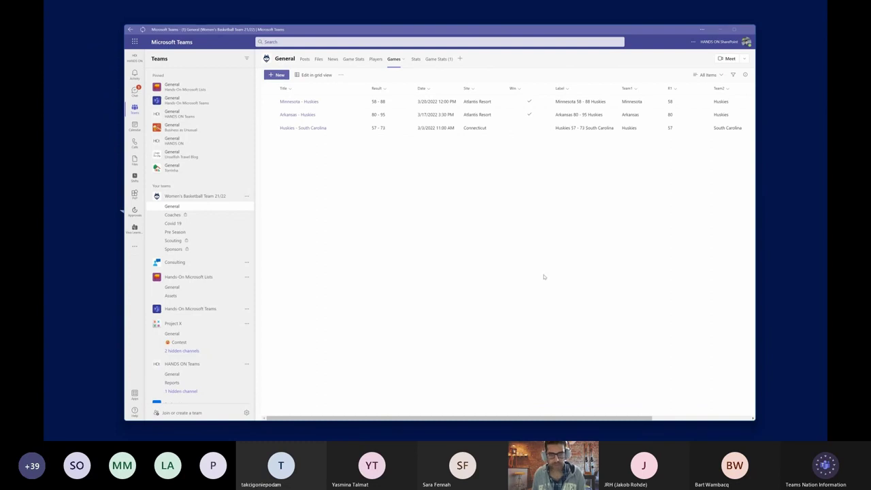
- Switch to Microsoft Lists, open the Games list, copy the link to its new item form and close the form
{"action": "key", "text": "alt+Tab"}
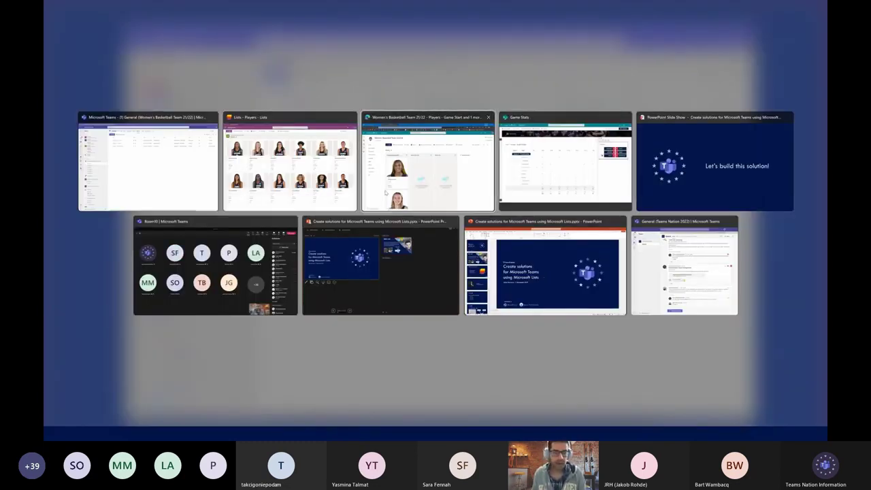
{"action": "left_click", "coordinate": [333, 173]}
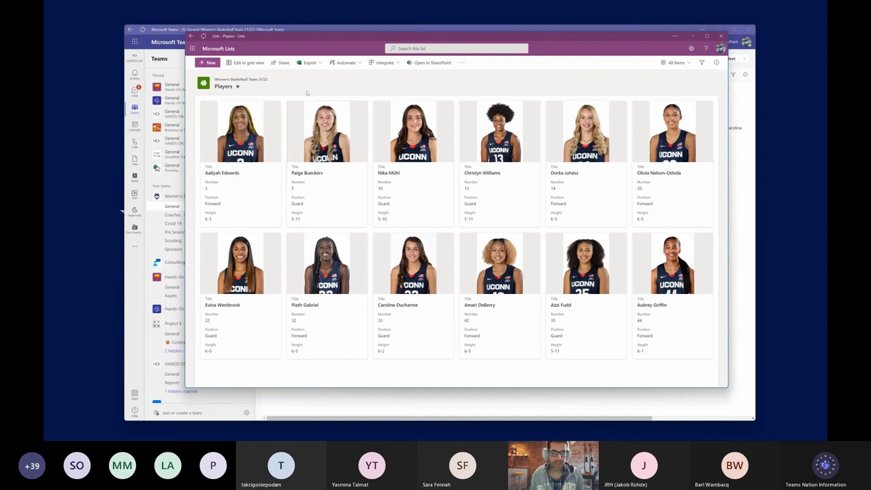
{"action": "left_click", "coordinate": [232, 51]}
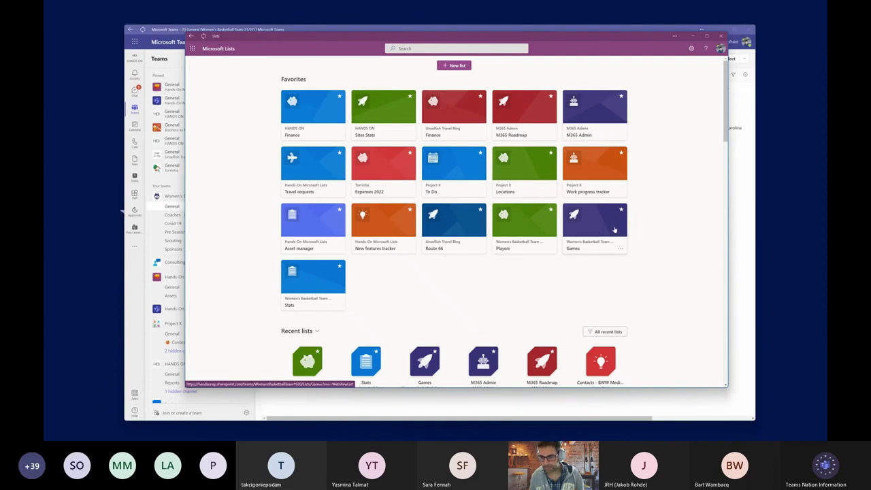
{"action": "left_click", "coordinate": [579, 232]}
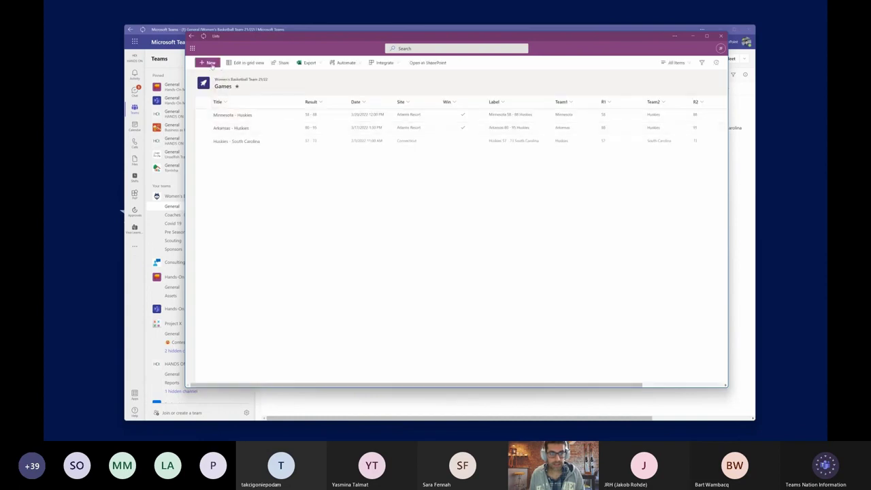
{"action": "left_click", "coordinate": [210, 63]}
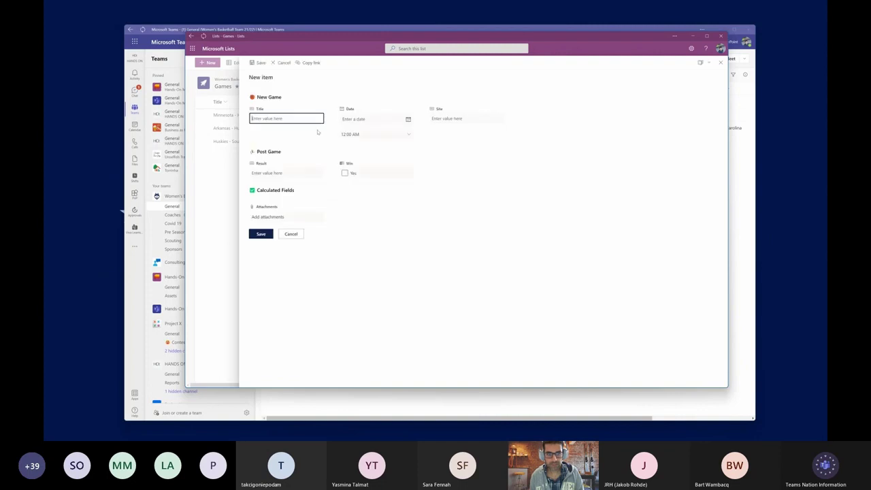
{"action": "left_click", "coordinate": [311, 63]}
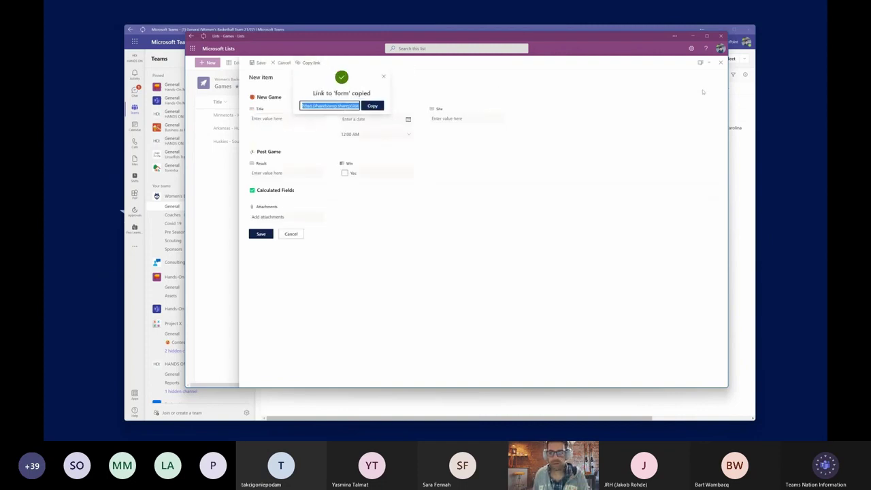
{"action": "left_click", "coordinate": [720, 63]}
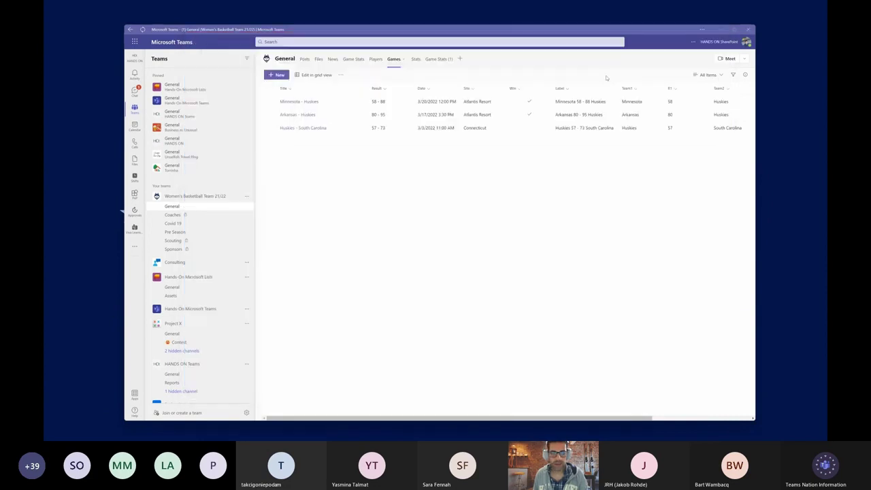
- In Microsoft Teams, add a Website tab named New Game to the Coaches channel using the copied form link
{"action": "left_click", "coordinate": [212, 215]}
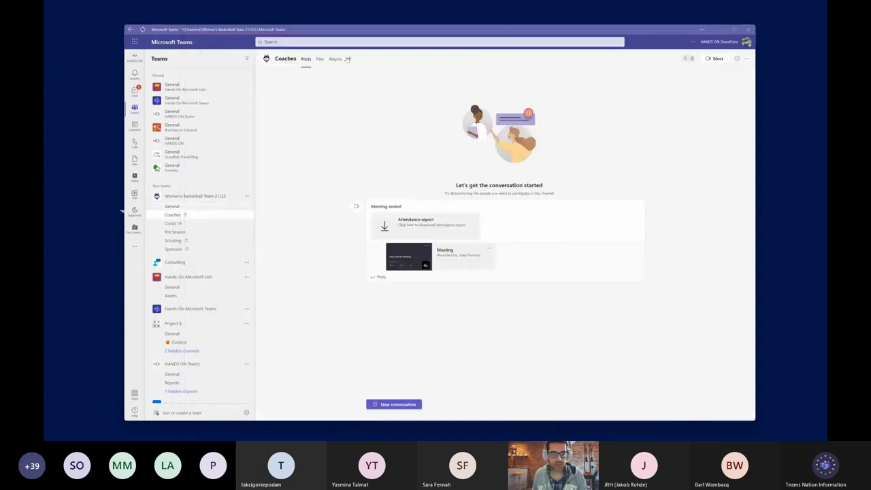
{"action": "left_click", "coordinate": [348, 59]}
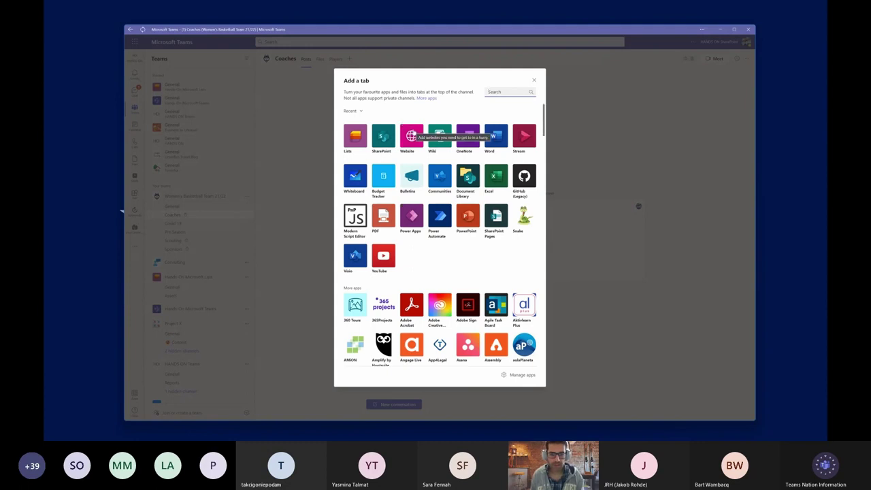
{"action": "left_click", "coordinate": [411, 135]}
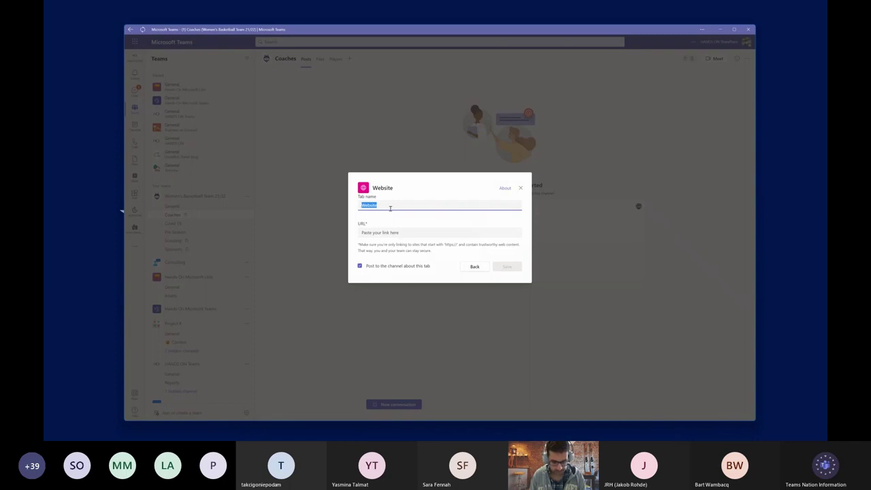
{"action": "type", "text": "New Game"}
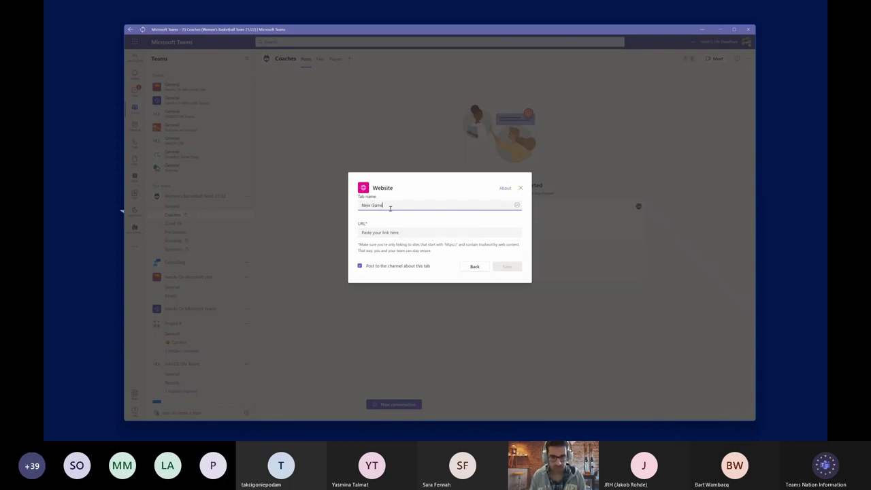
{"action": "key", "text": "Tab"}
{"action": "key", "text": "ctrl+v"}
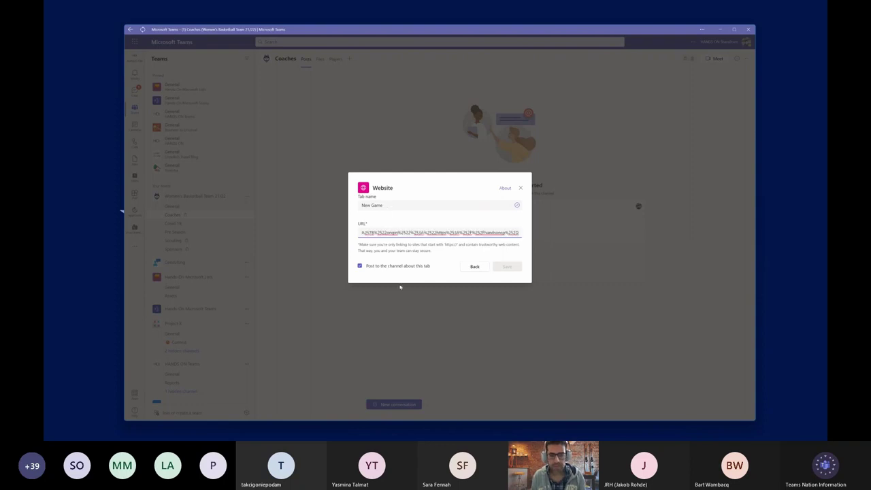
{"action": "left_click", "coordinate": [507, 266]}
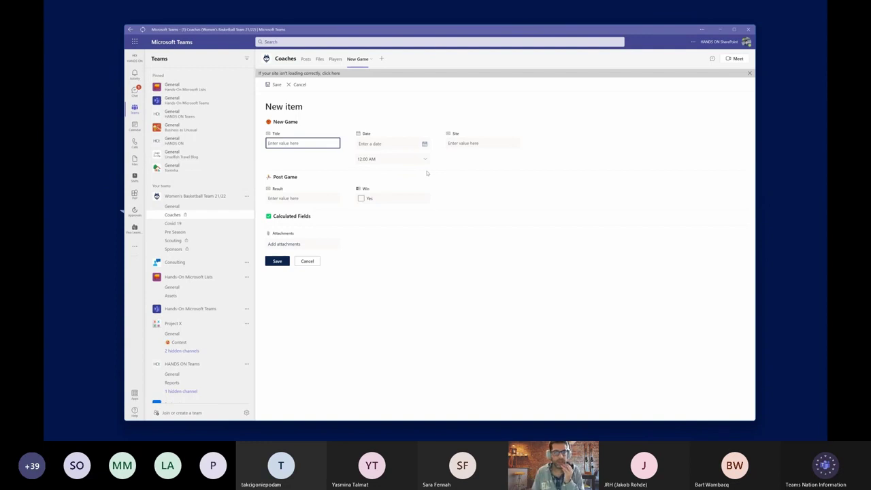
- Return to the basketball team's General channel and minimize the open windows to reveal the closing slide
{"action": "left_click", "coordinate": [200, 208]}
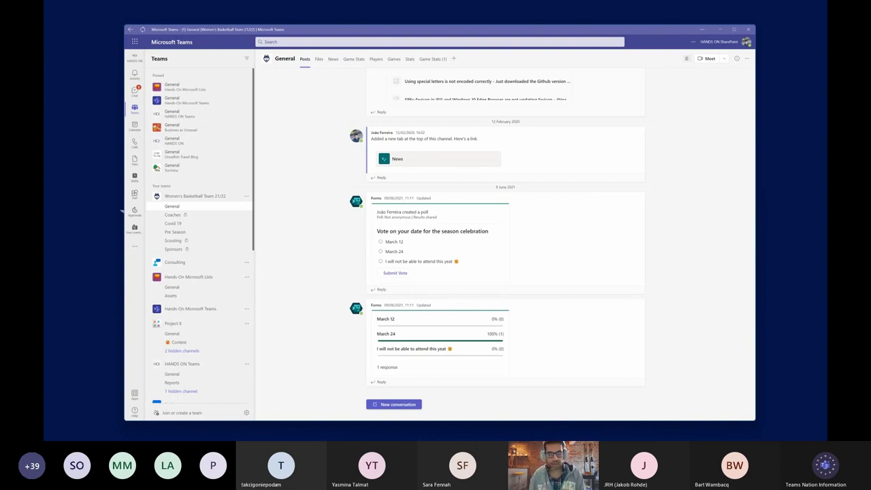
{"action": "left_click", "coordinate": [721, 30]}
{"action": "left_click", "coordinate": [709, 60]}
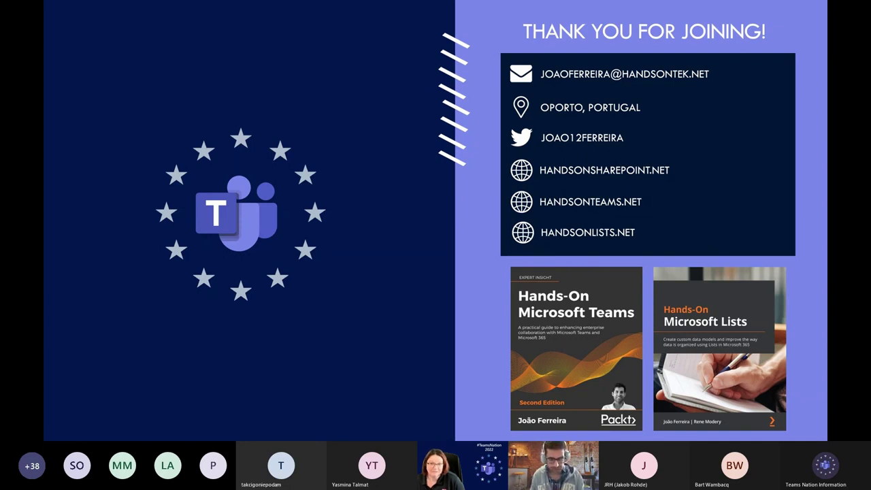
- Switch to Microsoft Lists and check the save locations offered for a new blank list, without creating it
{"action": "key", "text": "alt+Tab"}
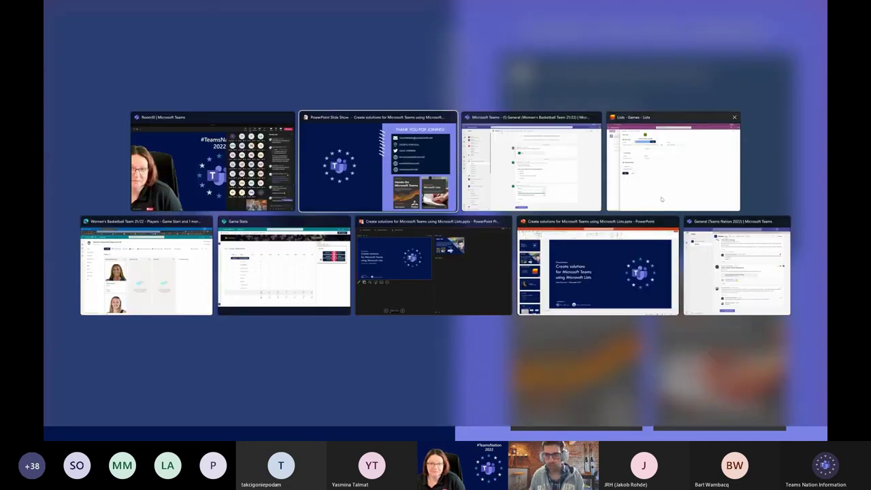
{"action": "left_click", "coordinate": [661, 198]}
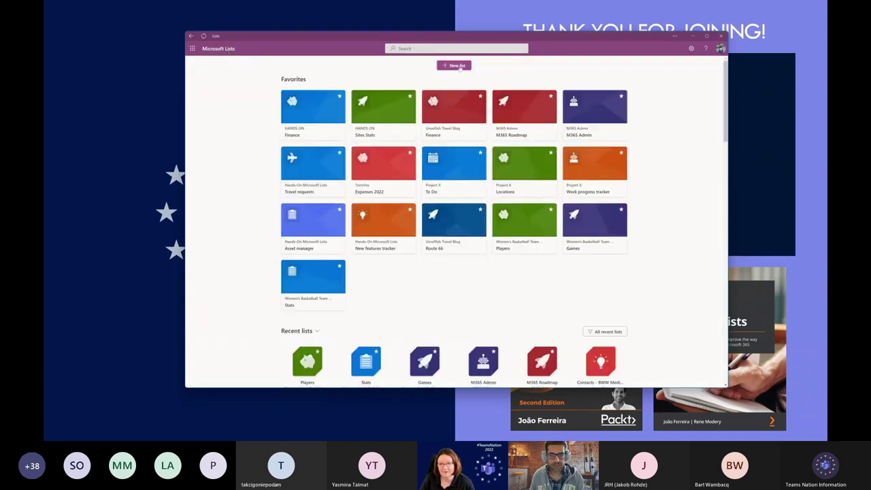
{"action": "left_click", "coordinate": [463, 66]}
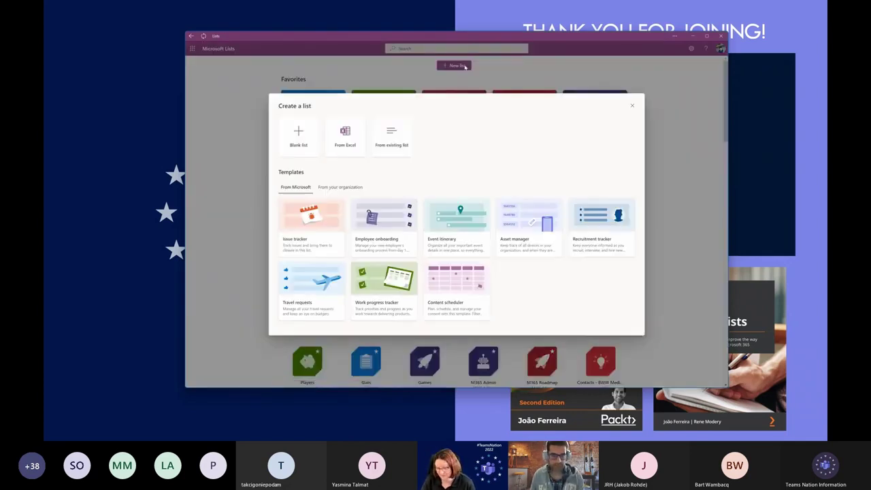
{"action": "left_click", "coordinate": [290, 153]}
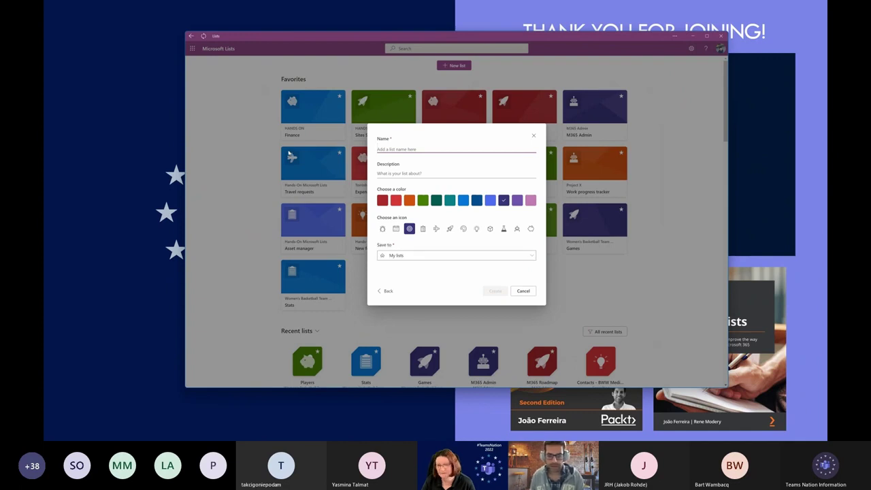
{"action": "left_click", "coordinate": [386, 256]}
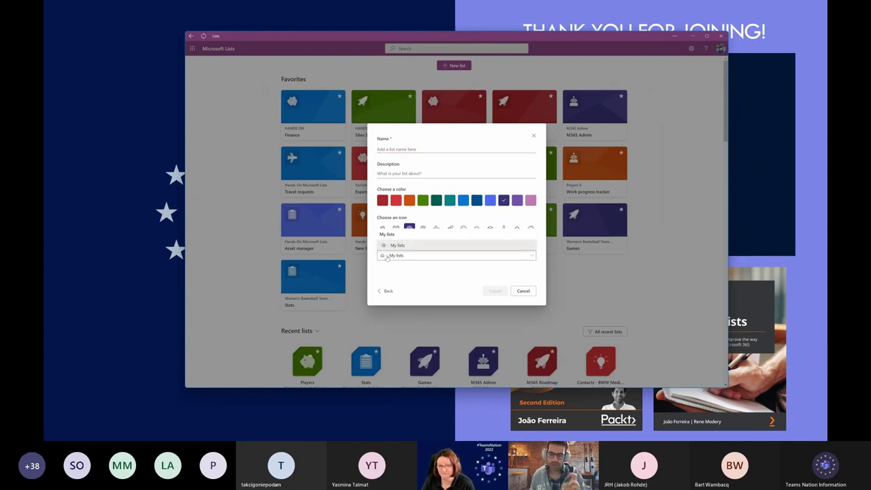
{"action": "left_click", "coordinate": [412, 273]}
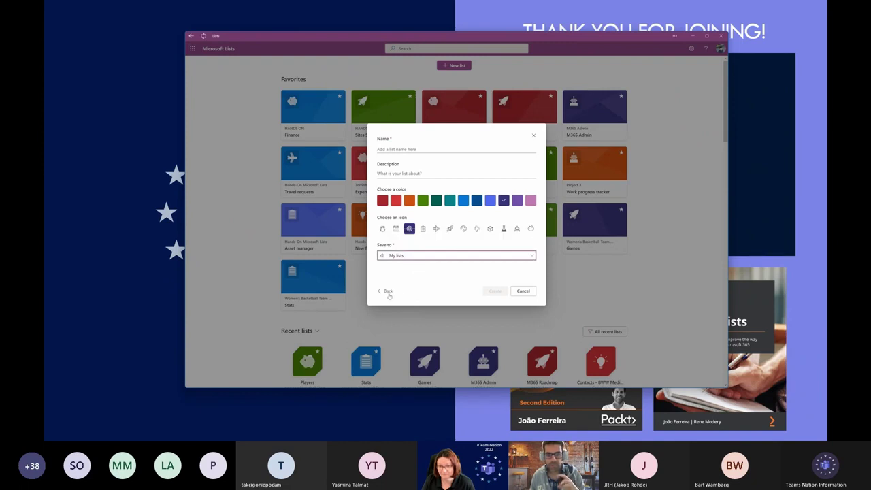
{"action": "left_click", "coordinate": [412, 258]}
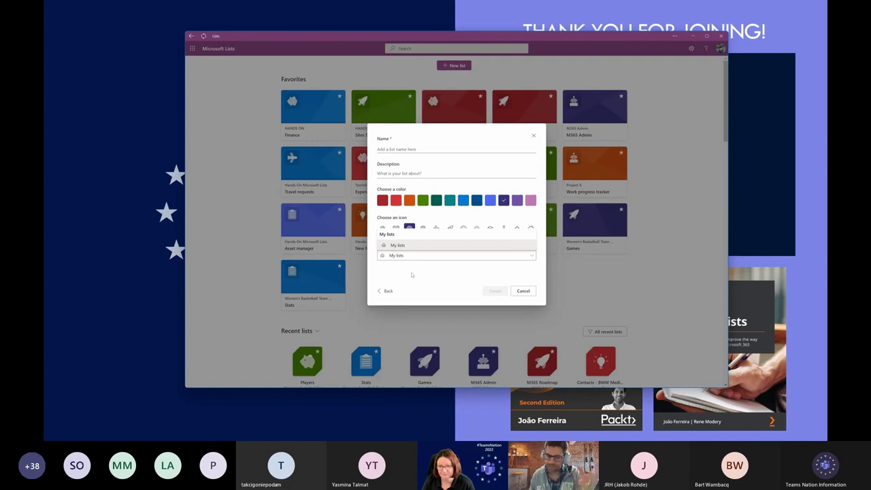
{"action": "left_click", "coordinate": [413, 277]}
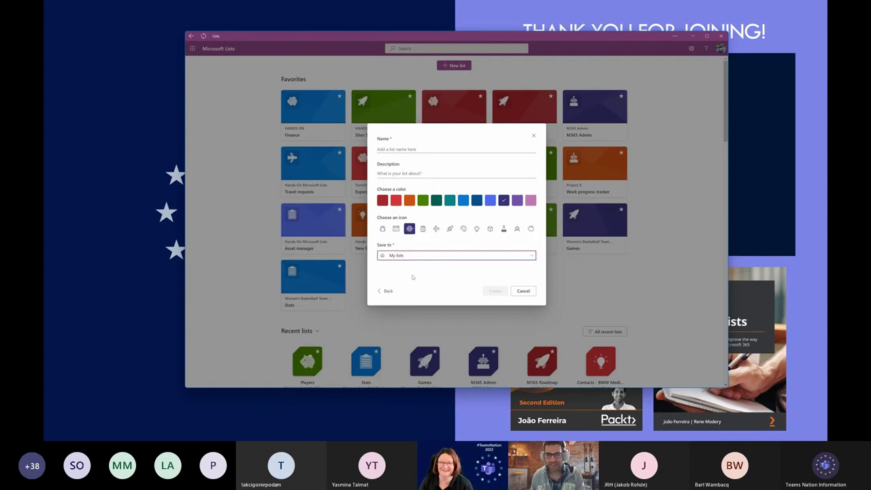
{"action": "left_click", "coordinate": [428, 258]}
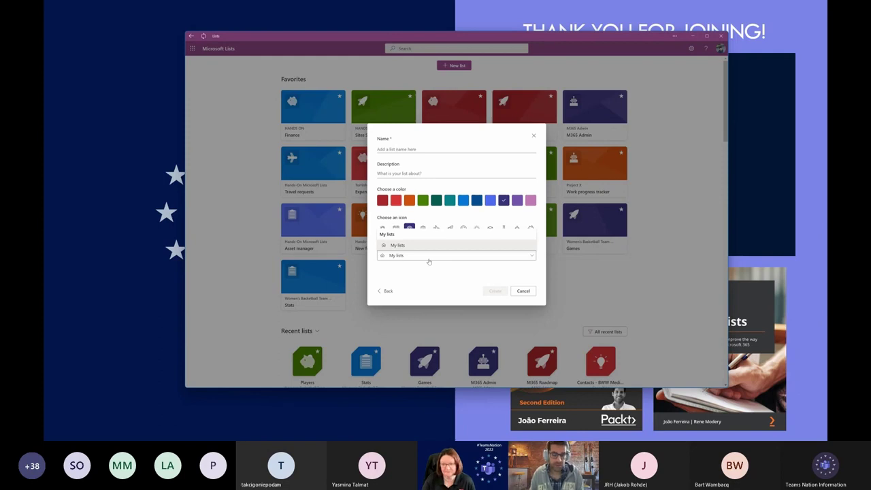
{"action": "left_click", "coordinate": [534, 137]}
{"action": "left_click", "coordinate": [534, 137]}
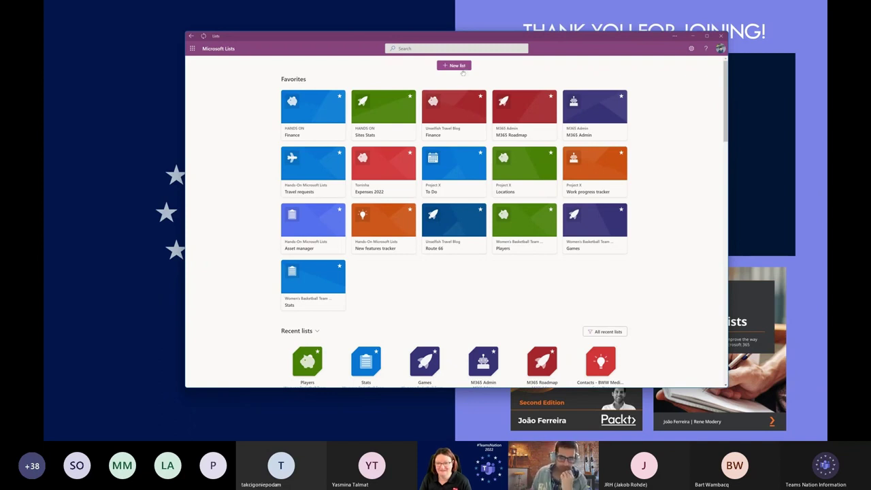
- Explore creating a list from an existing one, and view the templates provided by the organization
{"action": "left_click", "coordinate": [461, 69]}
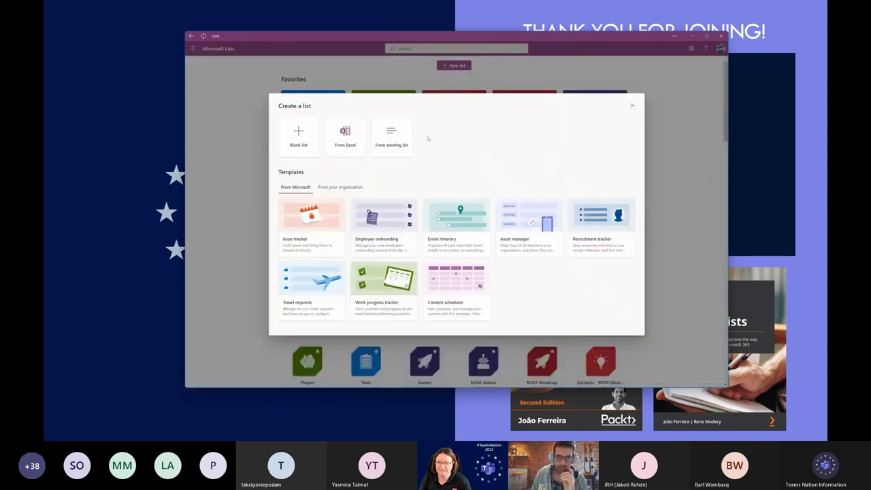
{"action": "left_click", "coordinate": [406, 142]}
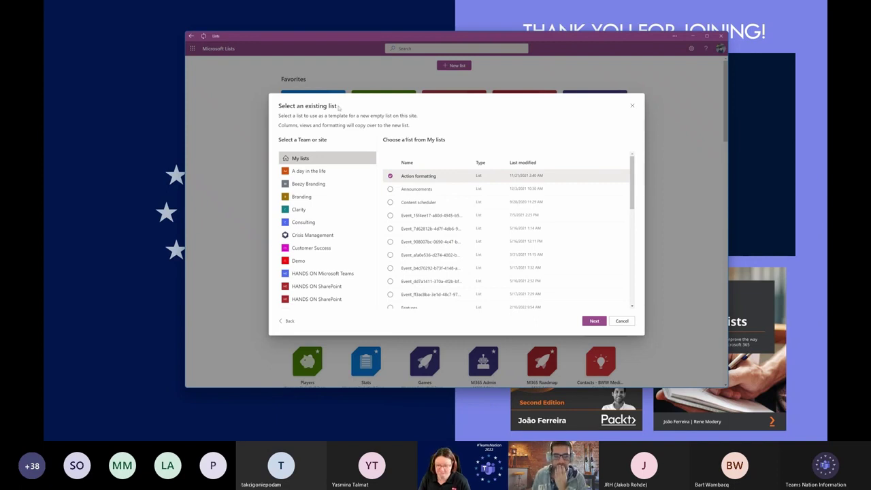
{"action": "left_click", "coordinate": [287, 321]}
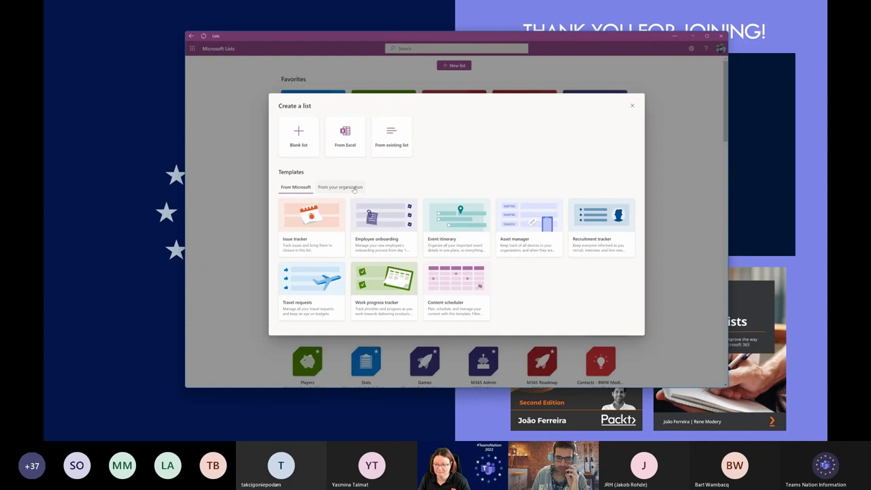
{"action": "left_click", "coordinate": [340, 187]}
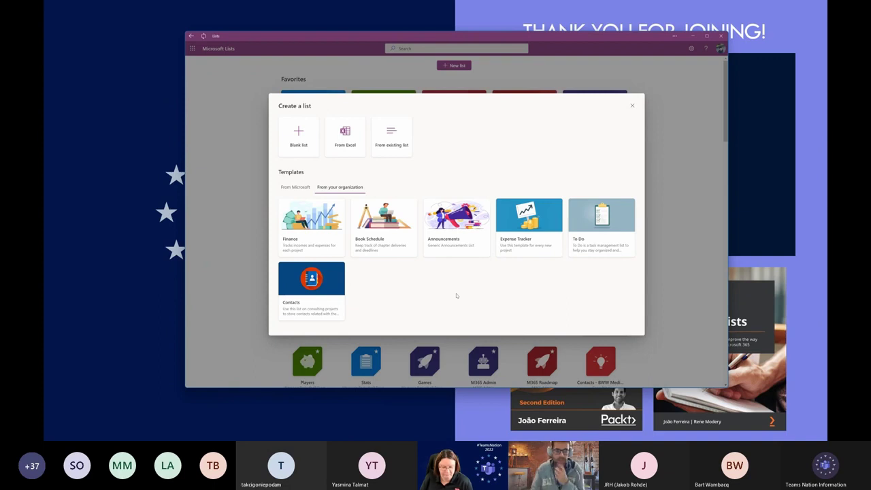
- Preview Microsoft's Issue tracker list template and its columns, and close it without using it
{"action": "left_click", "coordinate": [295, 186]}
{"action": "left_click", "coordinate": [330, 227]}
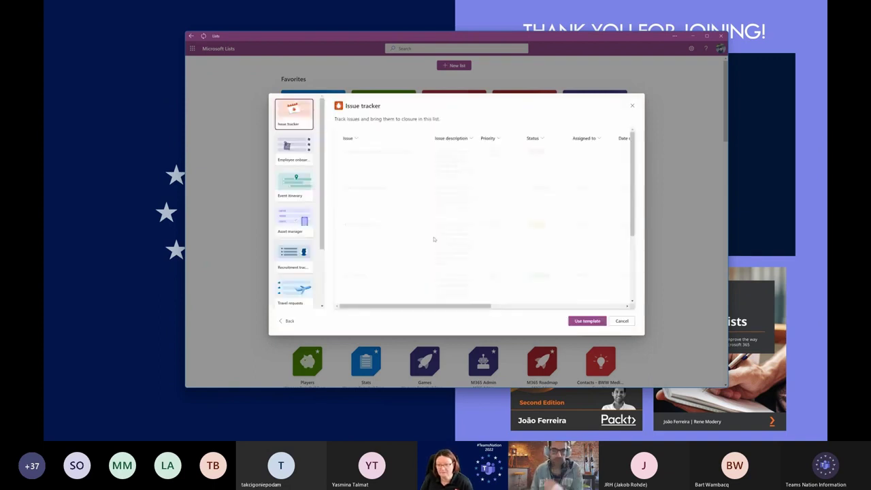
{"action": "left_click_drag", "start_coordinate": [440, 305], "coordinate": [480, 306]}
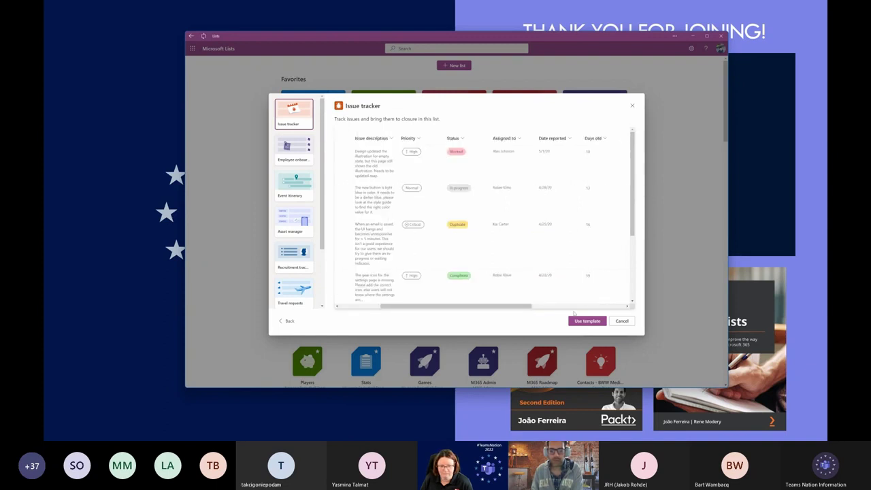
{"action": "left_click", "coordinate": [622, 321]}
- Preview the organization's To Do and Expense Tracker list templates without creating a list
{"action": "left_click", "coordinate": [457, 66]}
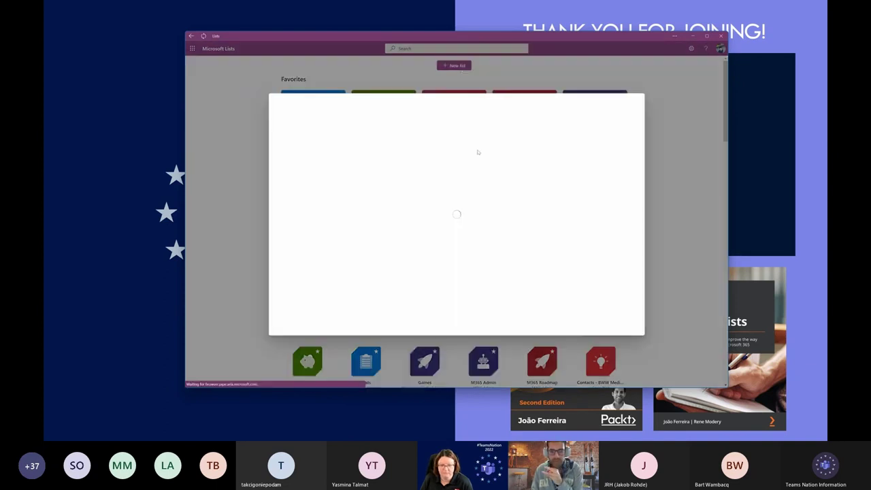
{"action": "left_click", "coordinate": [343, 187]}
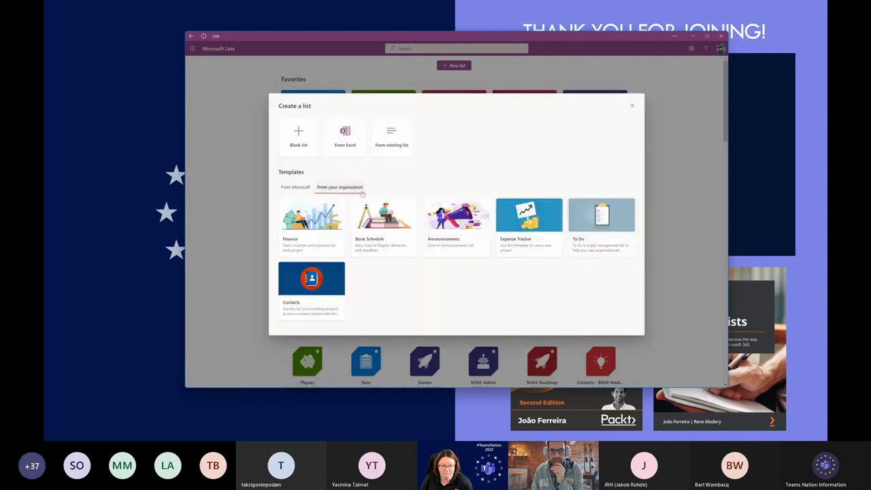
{"action": "left_click", "coordinate": [584, 227]}
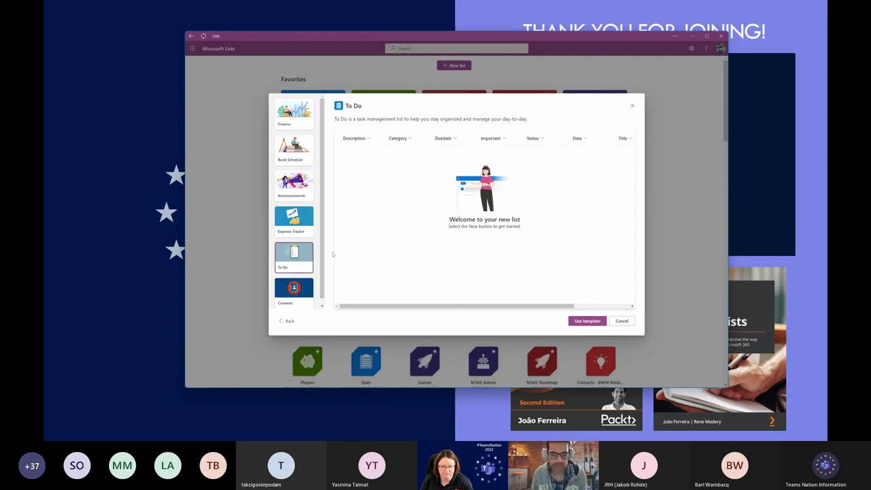
{"action": "left_click", "coordinate": [310, 233]}
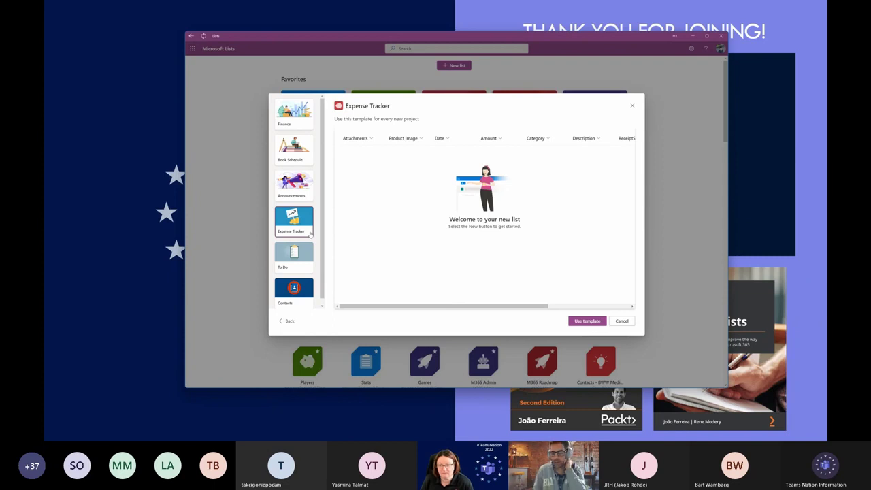
{"action": "left_click", "coordinate": [622, 321]}
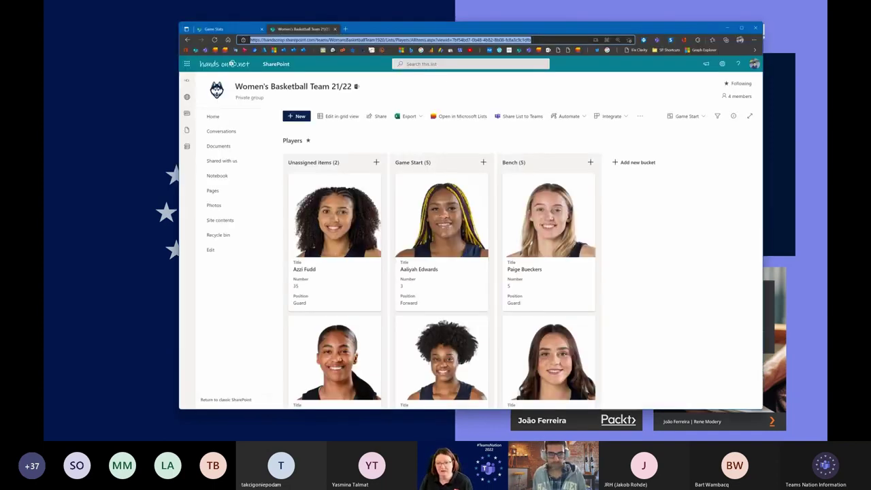
- Switch to the Edge browser and open pnp.github.io in a new tab
{"action": "left_click", "coordinate": [347, 29]}
{"action": "type", "text": "p"}
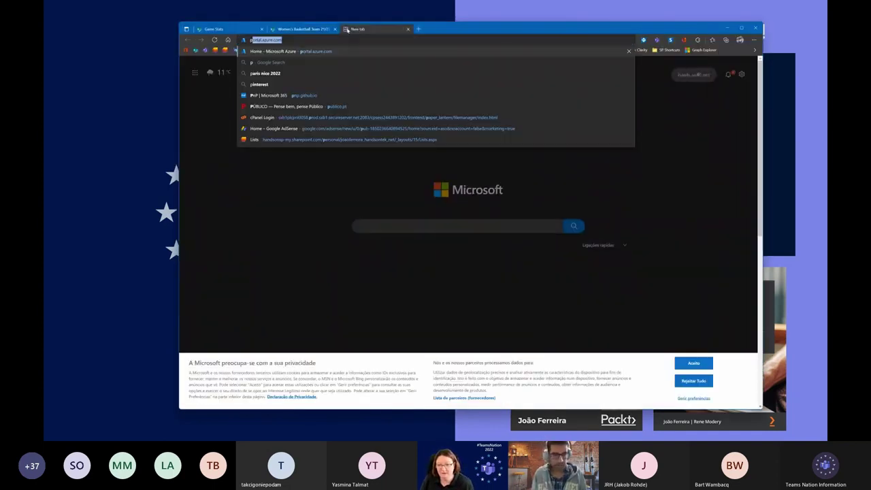
{"action": "type", "text": "np.github.io"}
{"action": "key", "text": "Return"}
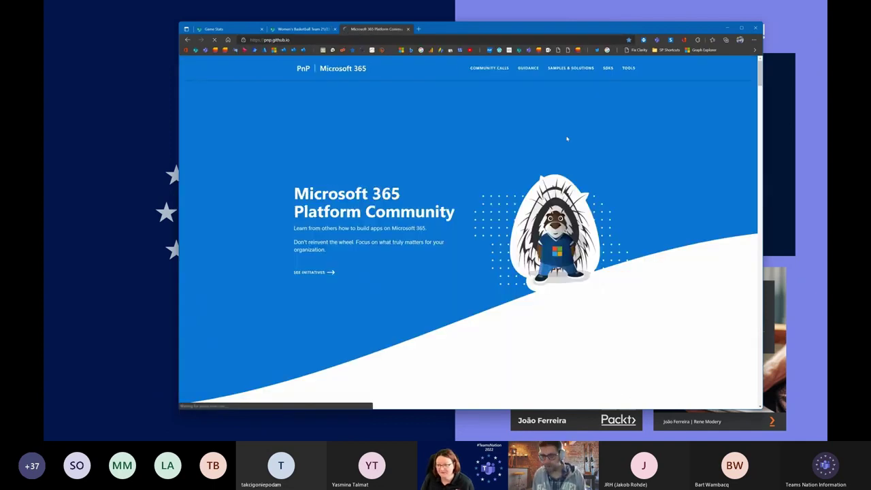
- Open the HANDS ON Lists blog in another tab and search it for "templates"
{"action": "middle_click", "coordinate": [544, 50]}
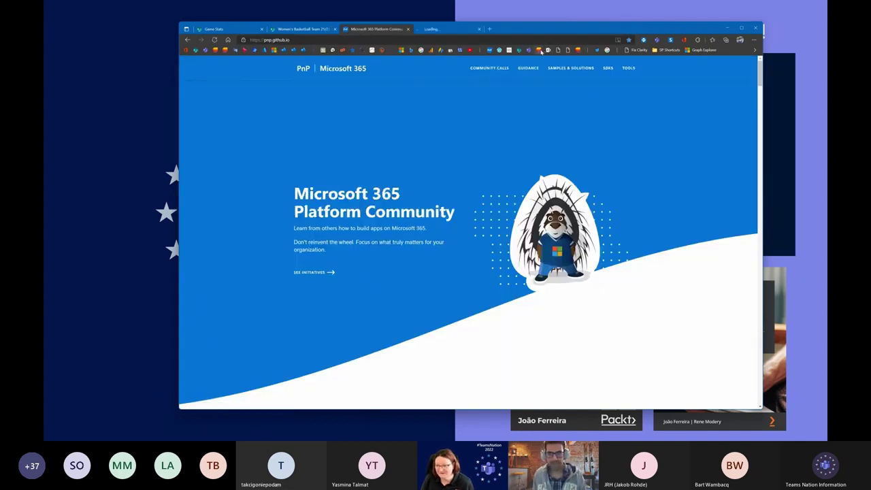
{"action": "left_click", "coordinate": [457, 32]}
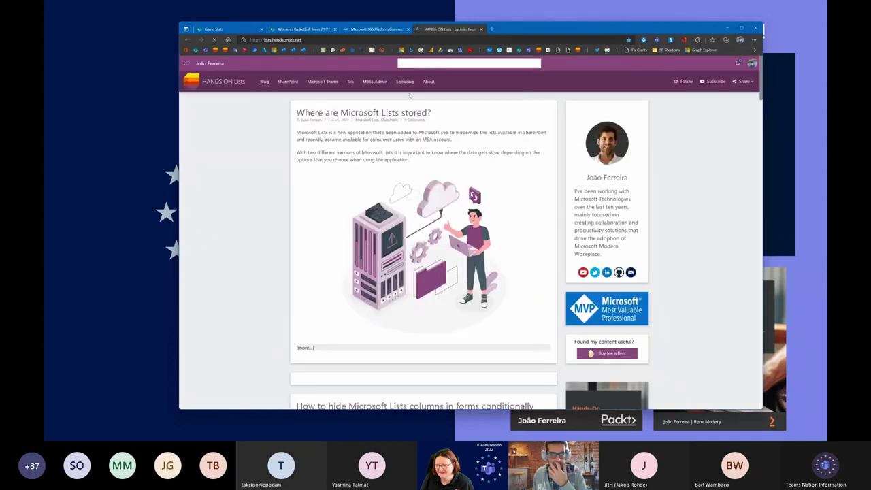
{"action": "type", "text": "i"}
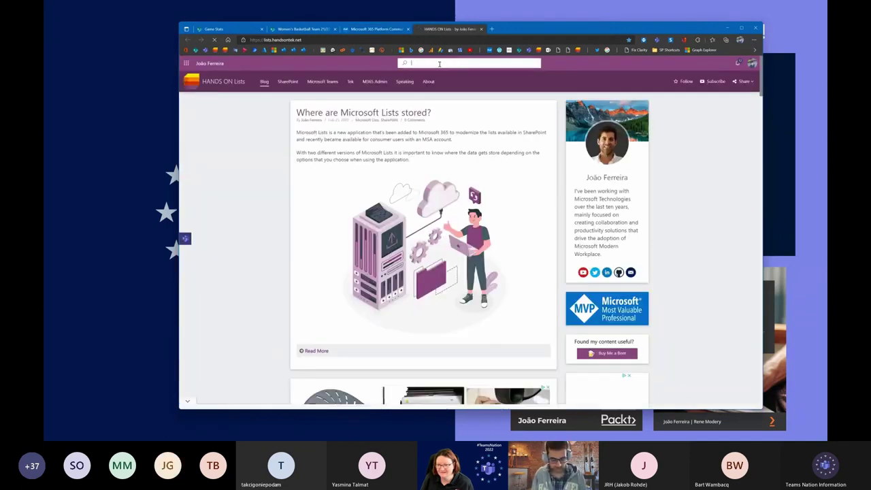
{"action": "type", "text": "templates"}
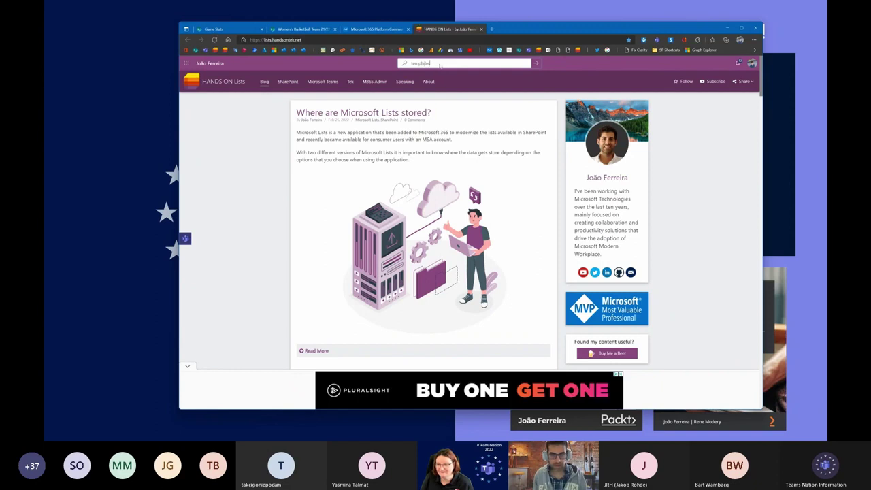
{"action": "key", "text": "Return"}
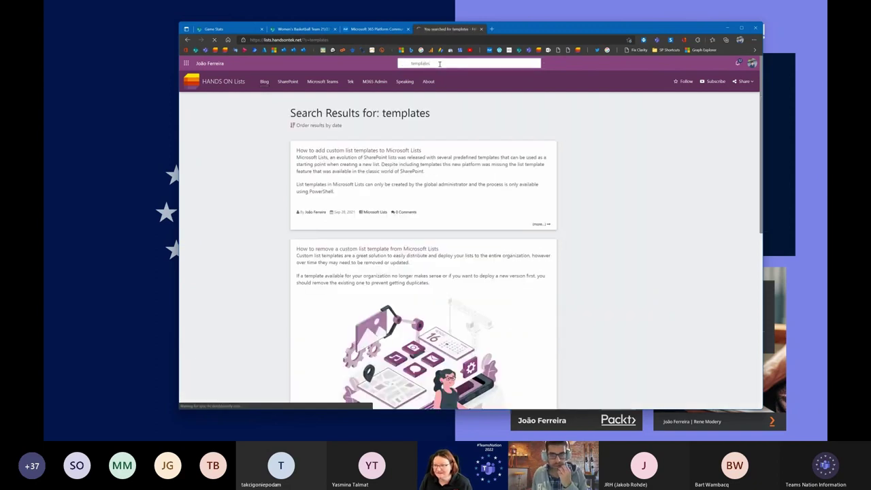
- Open the article on adding custom list templates to Microsoft Lists and examine its PowerShell template creation script
{"action": "left_click", "coordinate": [385, 154]}
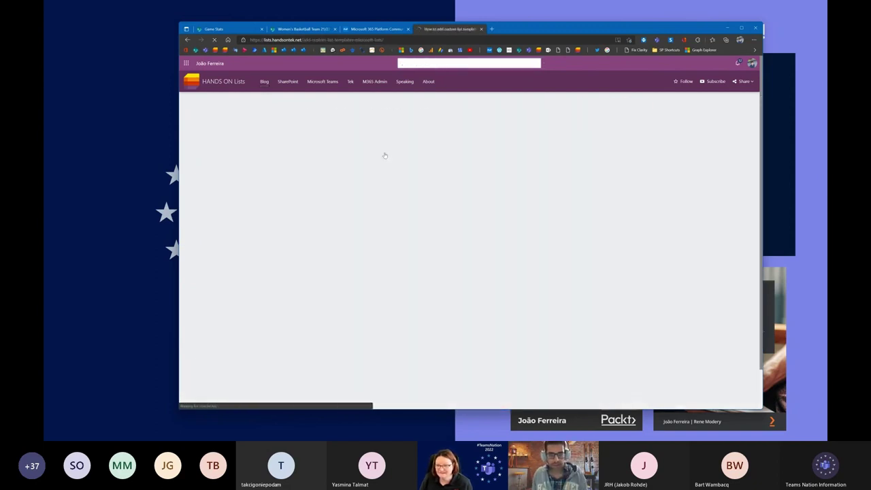
{"action": "scroll", "coordinate": [407, 231], "scroll_direction": "down", "scroll_amount": 5}
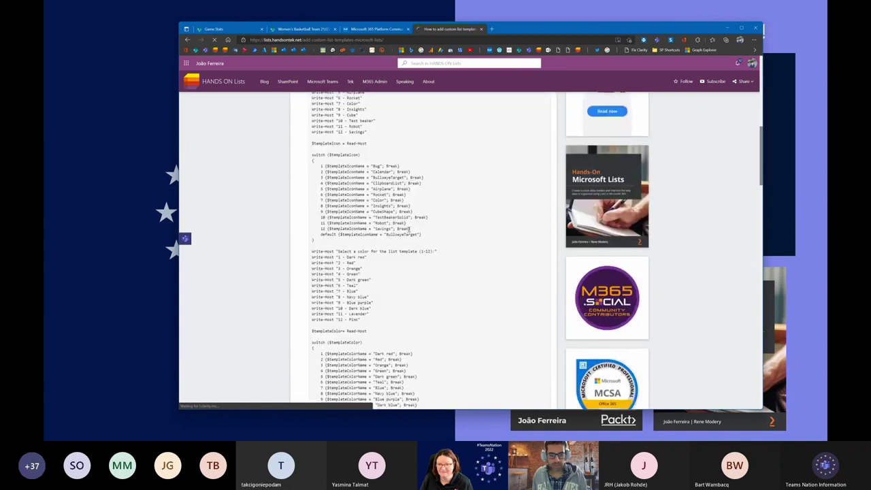
{"action": "scroll", "coordinate": [325, 185], "scroll_direction": "up", "scroll_amount": 2}
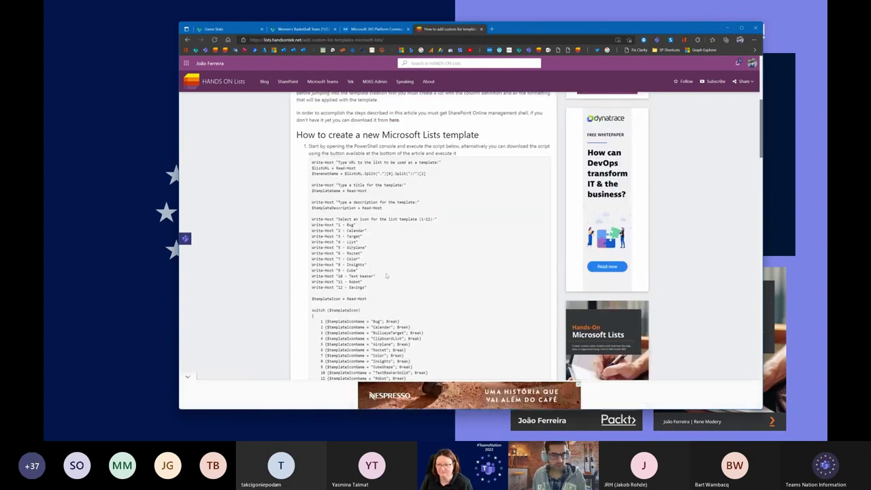
{"action": "scroll", "coordinate": [387, 270], "scroll_direction": "down", "scroll_amount": 1}
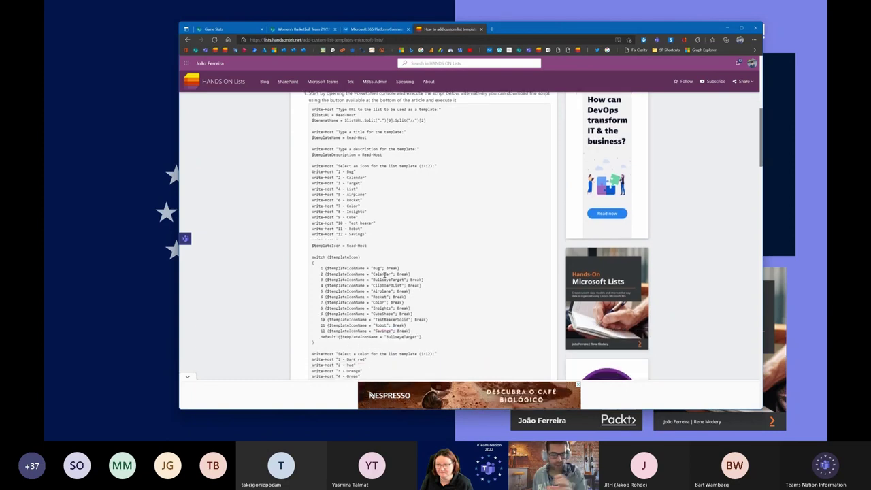
{"action": "scroll", "coordinate": [386, 274], "scroll_direction": "down", "scroll_amount": 3}
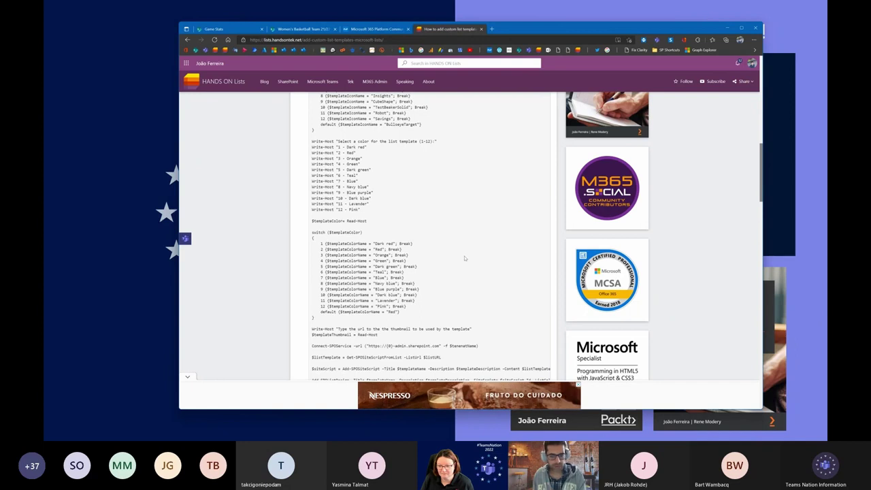
- Examine the article's instructions for running the template script and creating a new list from a custom template
{"action": "scroll", "coordinate": [419, 266], "scroll_direction": "down", "scroll_amount": 3}
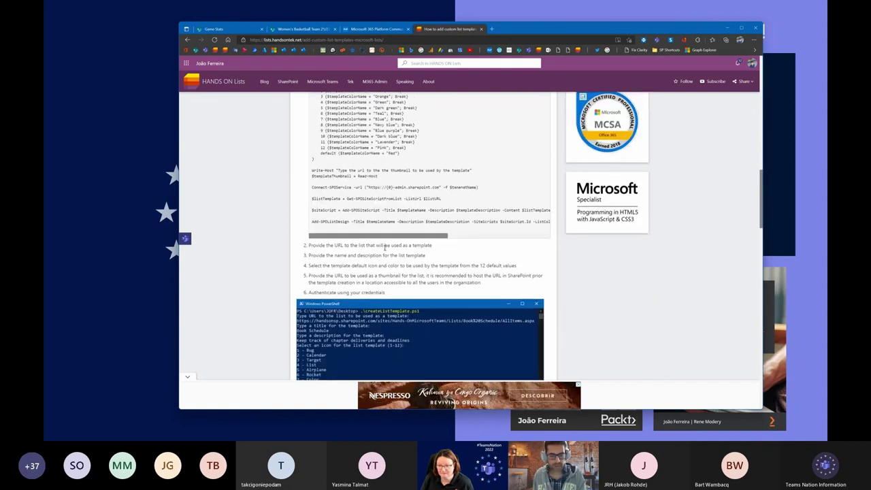
{"action": "scroll", "coordinate": [385, 247], "scroll_direction": "down", "scroll_amount": 3}
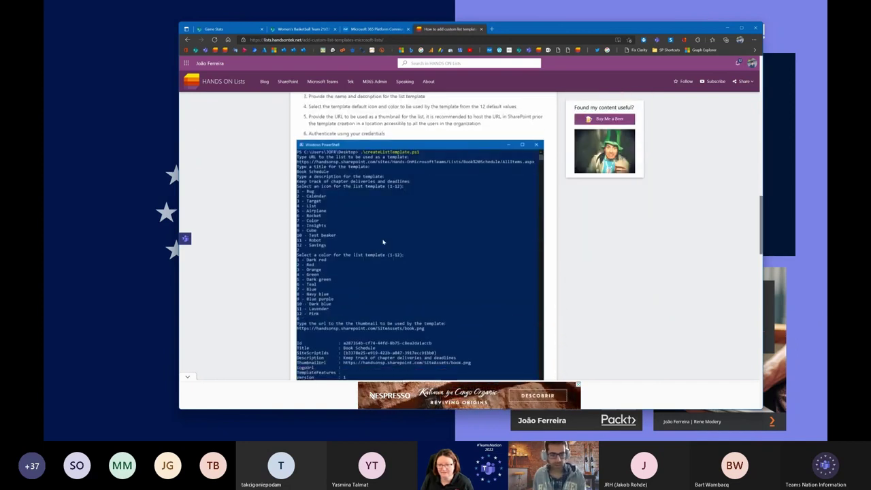
{"action": "scroll", "coordinate": [383, 241], "scroll_direction": "down", "scroll_amount": 7}
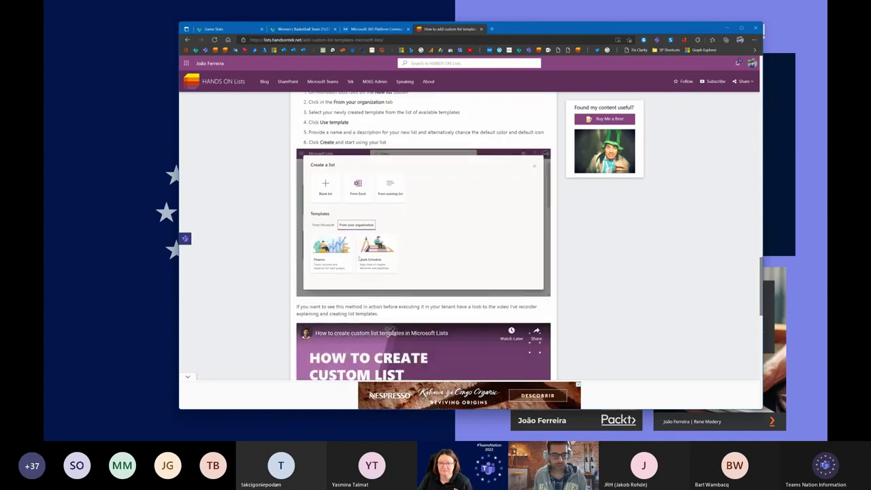
{"action": "scroll", "coordinate": [365, 270], "scroll_direction": "down", "scroll_amount": 1}
{"action": "scroll", "coordinate": [363, 271], "scroll_direction": "up", "scroll_amount": 4}
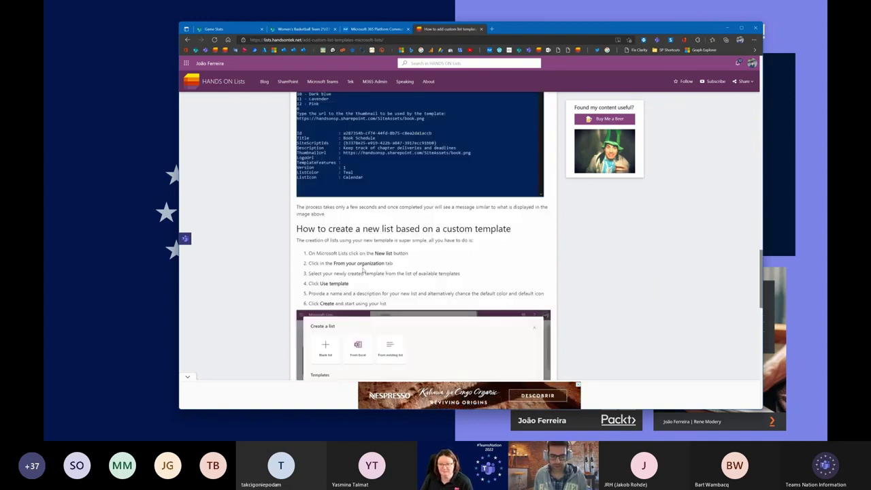
{"action": "scroll", "coordinate": [364, 270], "scroll_direction": "up", "scroll_amount": 15}
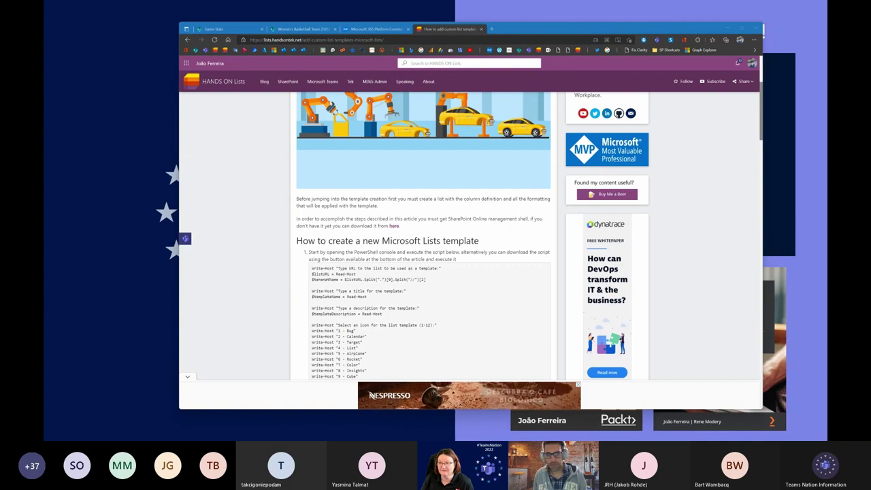
- Go back to the PnP site, search Samples & Solutions for "list" and open the column and view formatting samples
{"action": "left_click", "coordinate": [376, 28]}
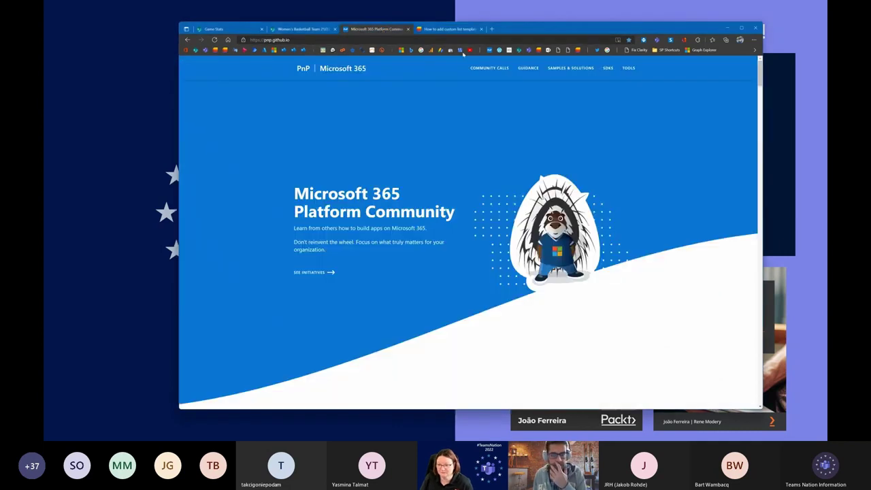
{"action": "left_click", "coordinate": [569, 68]}
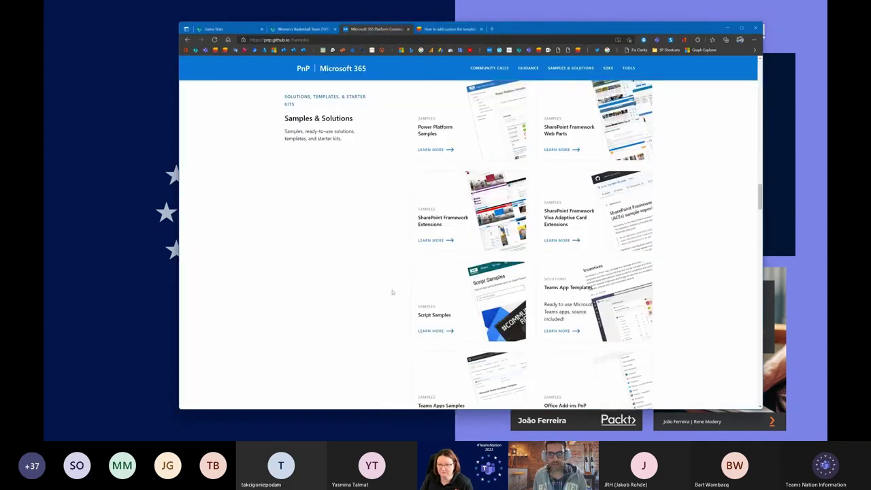
{"action": "key", "text": "ctrl+f"}
{"action": "type", "text": "SharePoint list"}
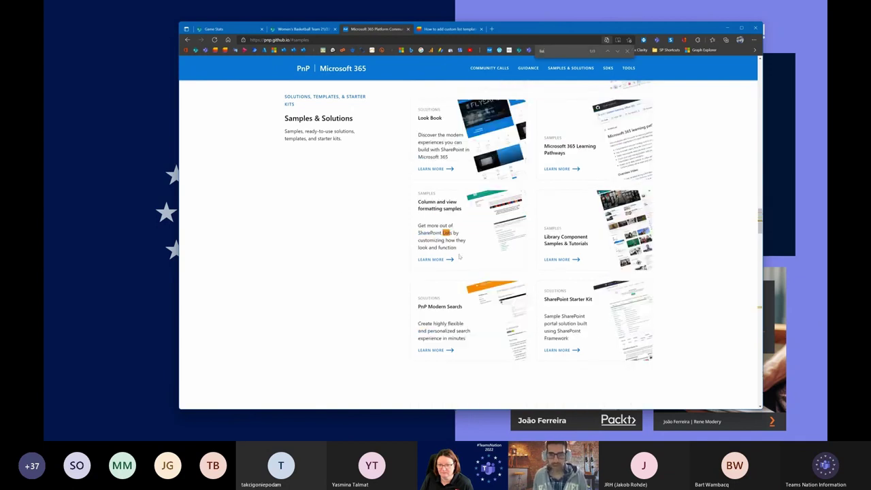
{"action": "left_click", "coordinate": [443, 262]}
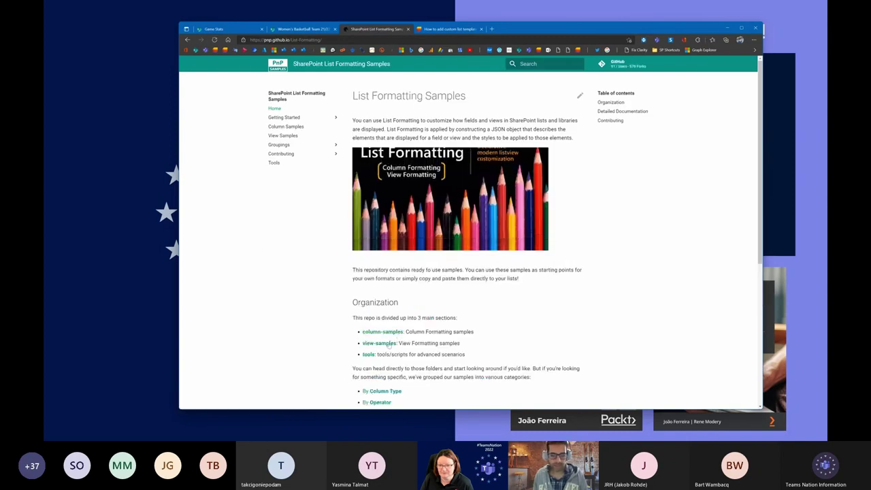
- View the column-samples folder on GitHub and return to the List Formatting Samples home page
{"action": "left_click", "coordinate": [333, 40]}
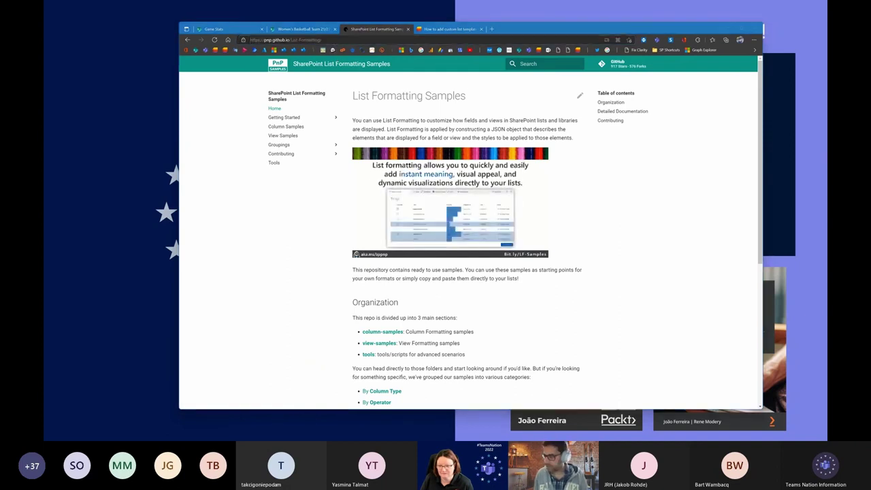
{"action": "left_click", "coordinate": [370, 331]}
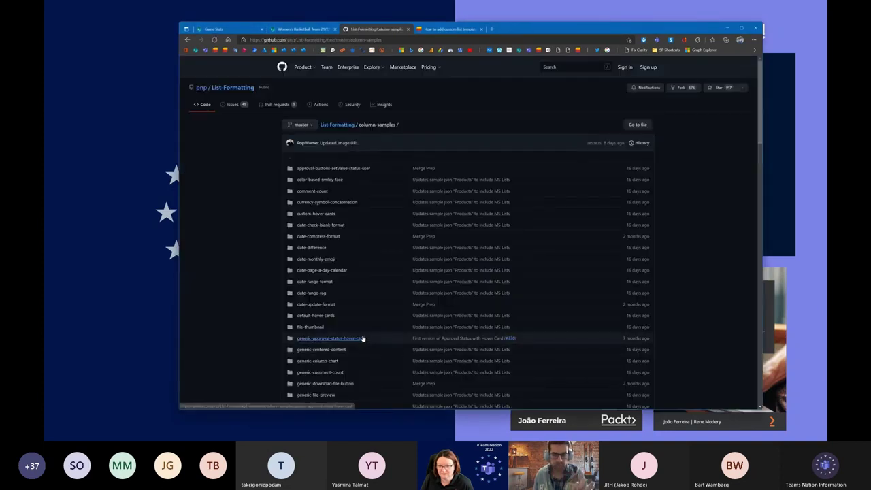
{"action": "key", "text": "alt+Left"}
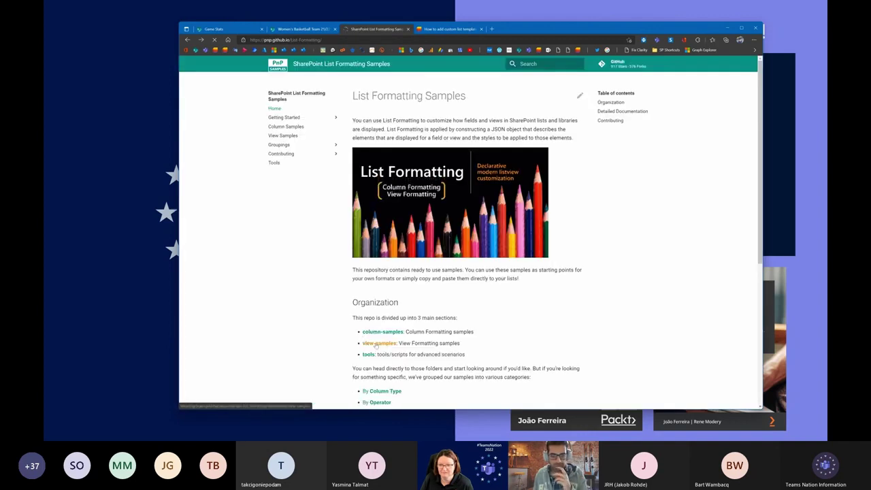
- Open the view-samples folder, search it for "to-do" and open the to-do-format sample
{"action": "left_click", "coordinate": [375, 345]}
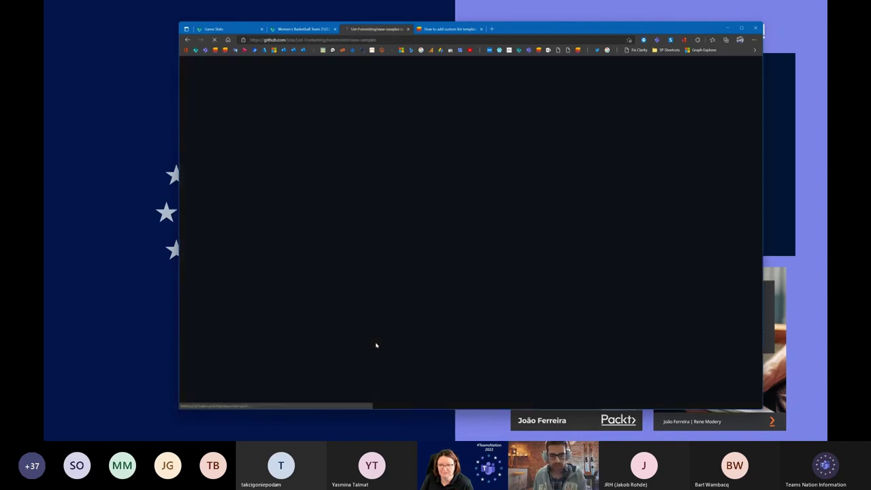
{"action": "key", "text": "ctrl+f"}
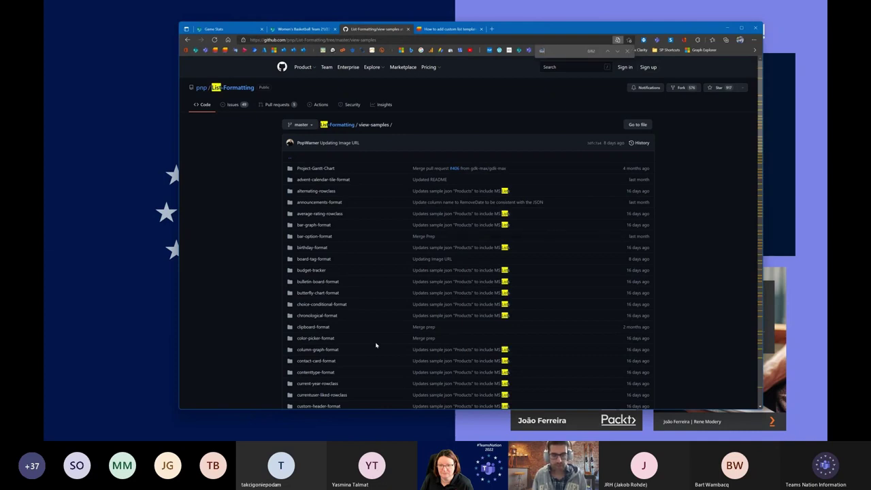
{"action": "type", "text": "to-do"}
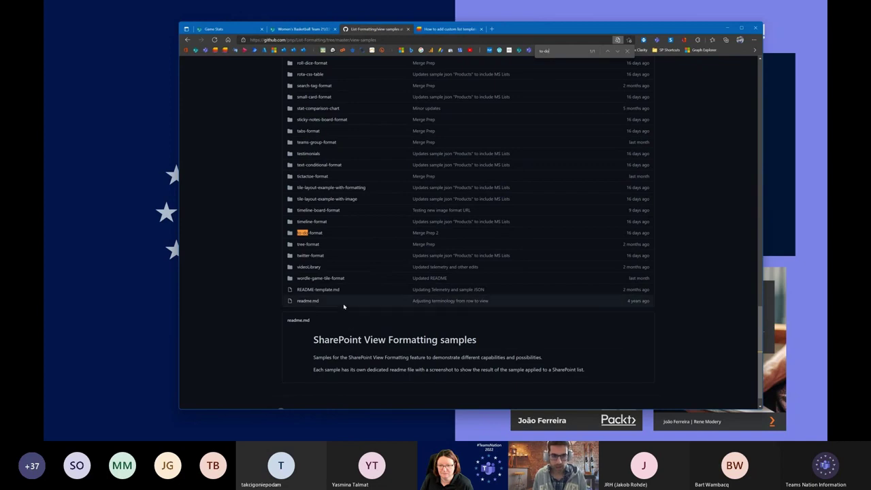
{"action": "left_click", "coordinate": [315, 234]}
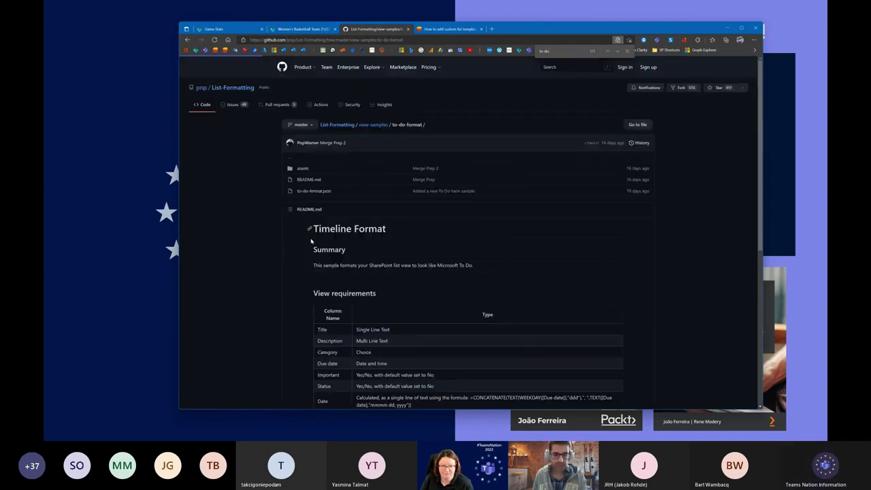
- Examine the to-do-format README with its view requirements, and view to-do-format.json before returning to the sample folder
{"action": "scroll", "coordinate": [272, 249], "scroll_direction": "down", "scroll_amount": 3}
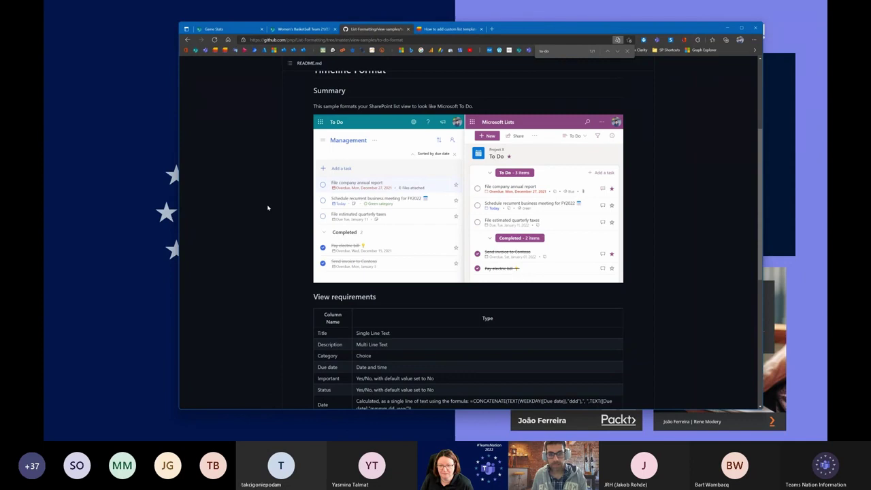
{"action": "scroll", "coordinate": [365, 252], "scroll_direction": "down", "scroll_amount": 5}
{"action": "scroll", "coordinate": [365, 252], "scroll_direction": "up", "scroll_amount": 2}
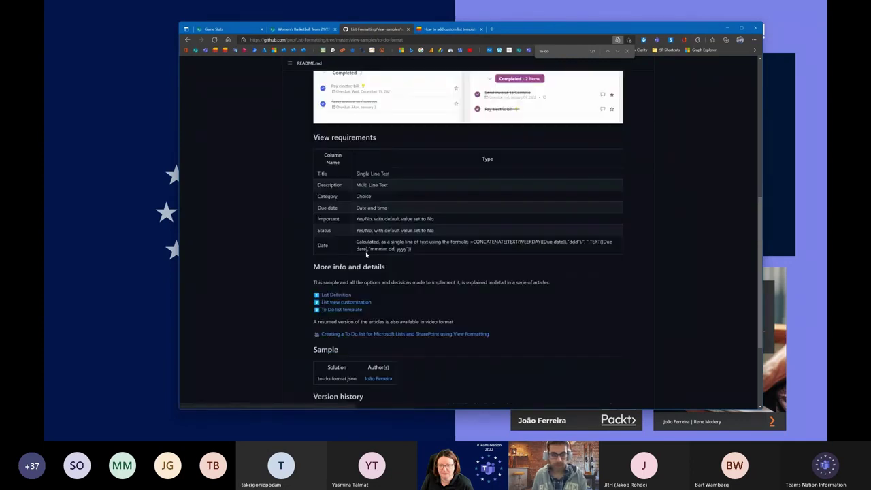
{"action": "scroll", "coordinate": [365, 254], "scroll_direction": "up", "scroll_amount": 6}
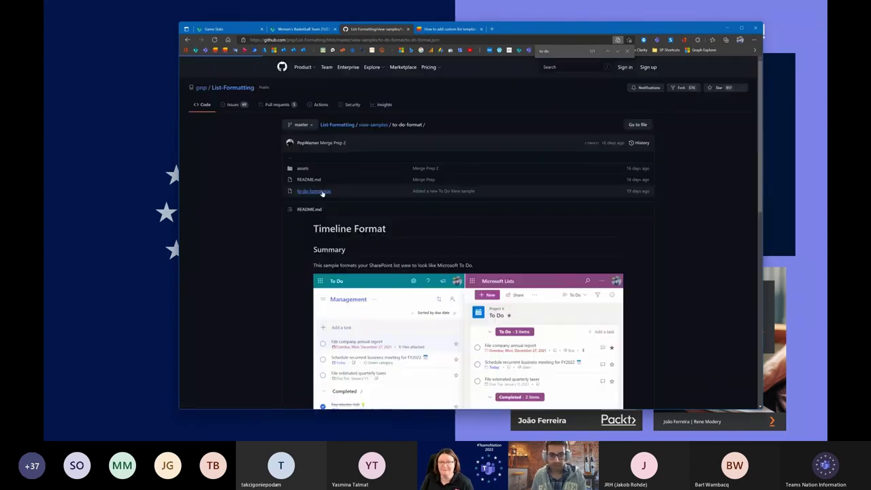
{"action": "left_click", "coordinate": [323, 192]}
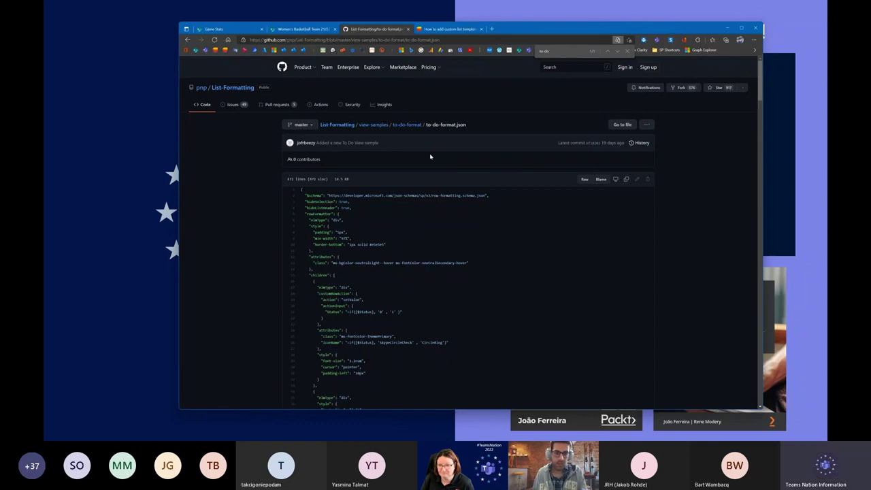
{"action": "left_click", "coordinate": [407, 125]}
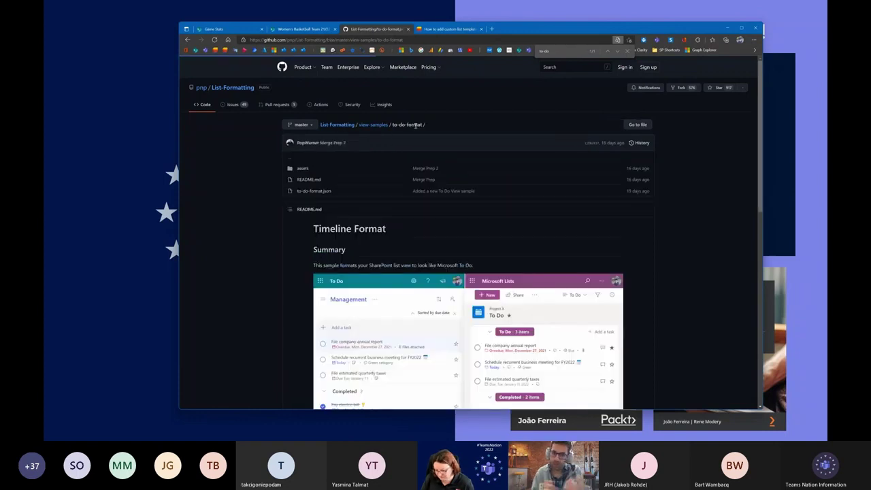